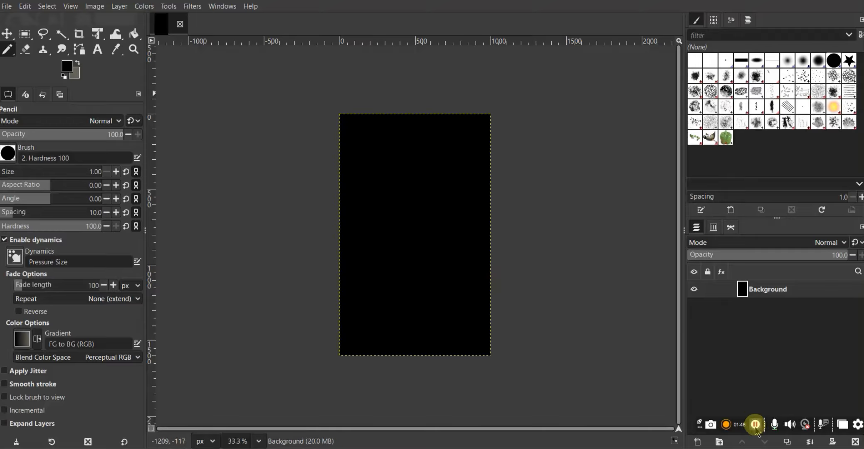
Add Stars.jpg as a new layer above the black background and shift it slightly down and to the right
{"action": "left_click", "coordinate": [7, 6]}
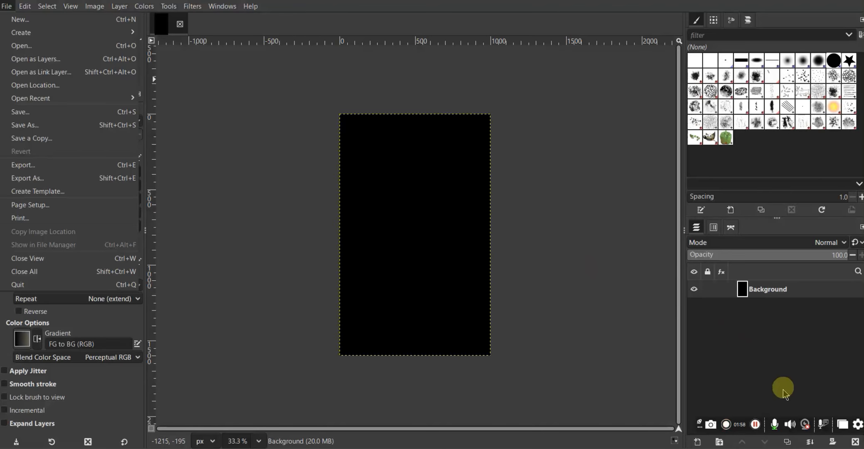
{"action": "left_click", "coordinate": [22, 46]}
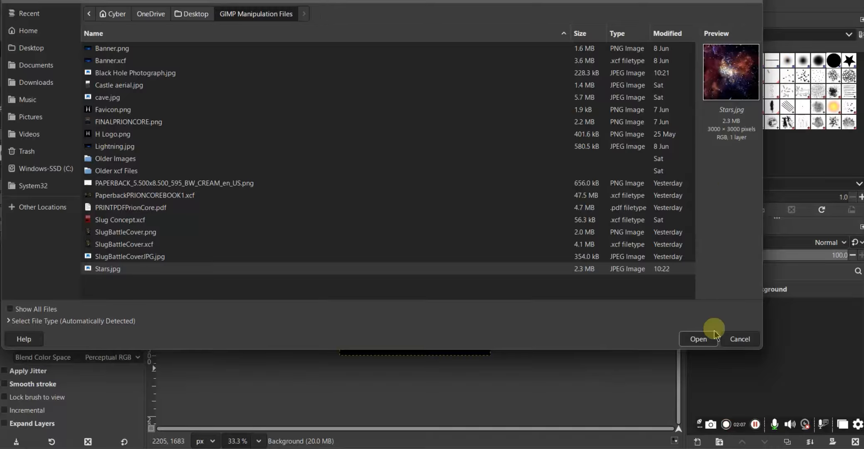
{"action": "left_click", "coordinate": [699, 339]}
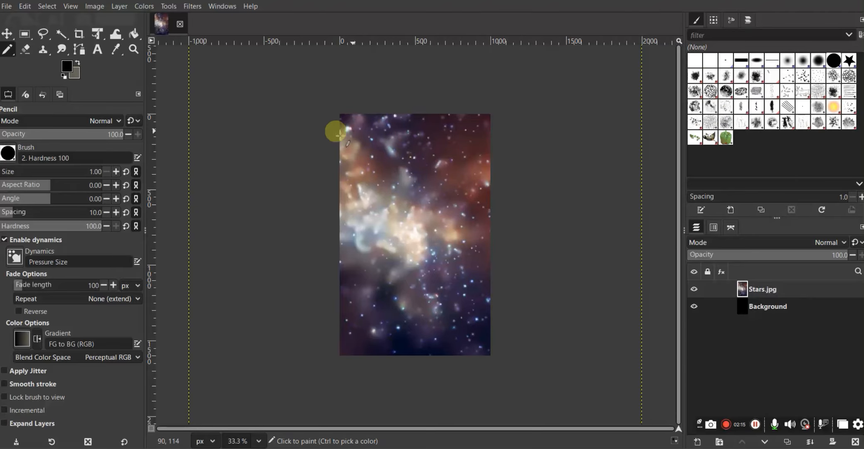
{"action": "left_click", "coordinate": [268, 147]}
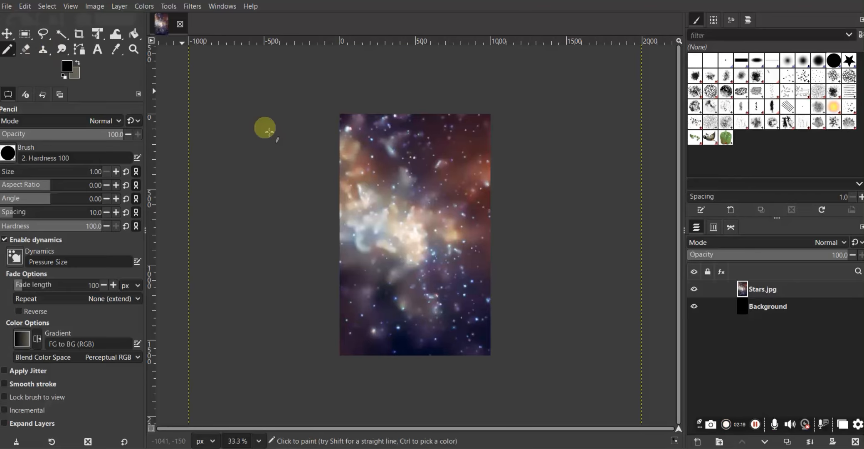
{"action": "left_click", "coordinate": [9, 33]}
{"action": "left_click_drag", "start_coordinate": [312, 114], "coordinate": [327, 132]}
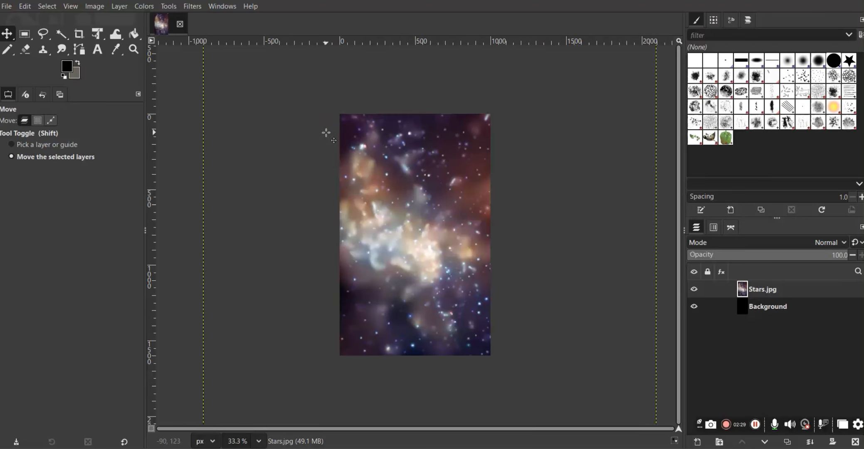
Use Unified Transform to scale the Stars.jpg layer down proportionally to about 42% over the lower part of the canvas
{"action": "key", "text": "shift+t"}
{"action": "left_click", "coordinate": [327, 133]}
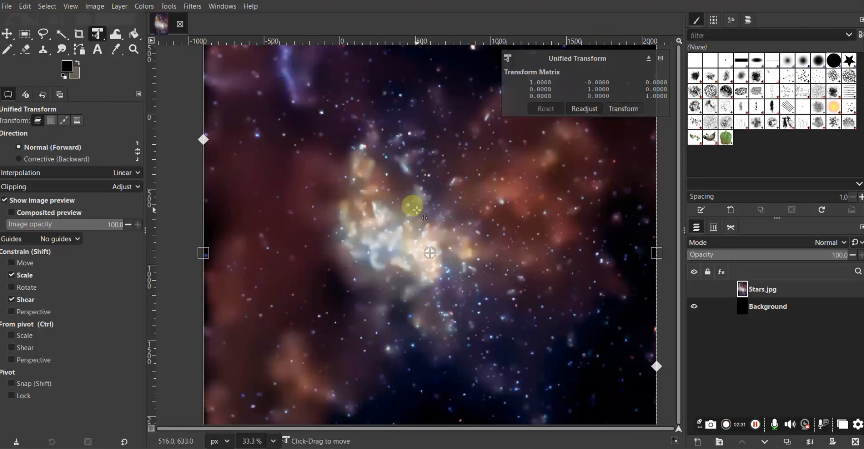
{"action": "scroll", "coordinate": [376, 272], "scroll_direction": "down", "scroll_amount": 1, "text": "ctrl"}
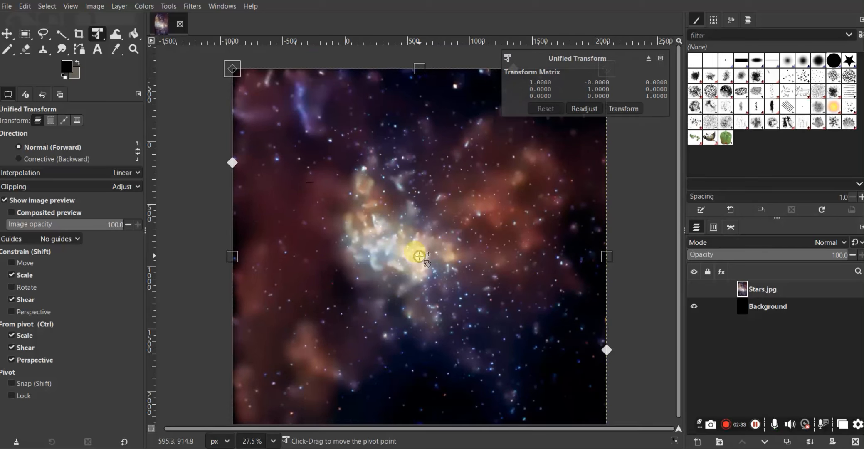
{"action": "scroll", "coordinate": [420, 257], "scroll_direction": "down", "scroll_amount": 3, "text": "ctrl"}
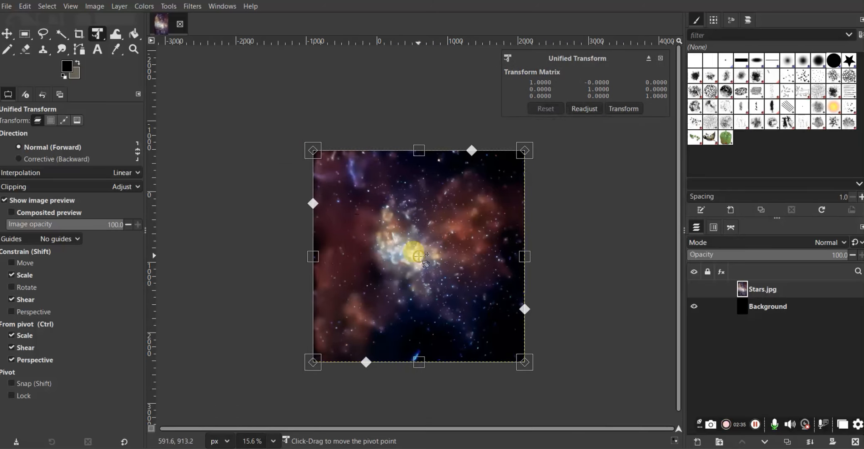
{"action": "scroll", "coordinate": [425, 280], "scroll_direction": "up", "scroll_amount": 2, "text": "ctrl"}
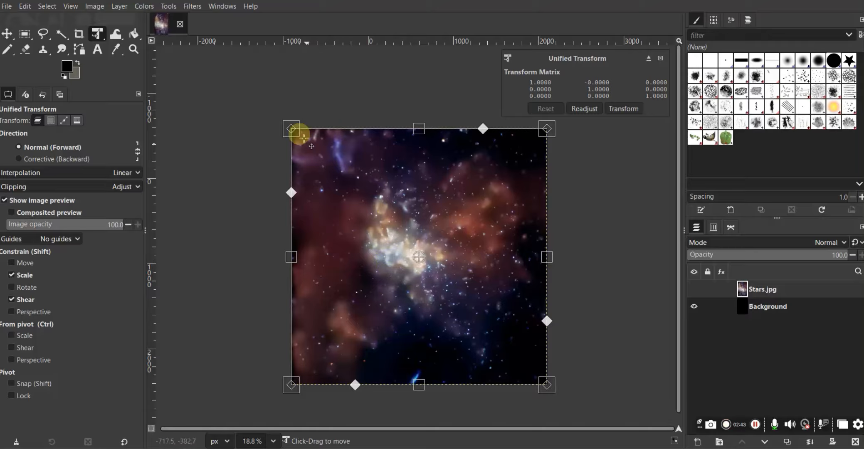
{"action": "mouse_move", "coordinate": [290, 129]}
{"action": "left_mouse_down"}
{"action": "mouse_move", "coordinate": [440, 122]}
{"action": "mouse_move", "coordinate": [353, 145]}
{"action": "mouse_move", "coordinate": [292, 129]}
{"action": "left_mouse_up"}
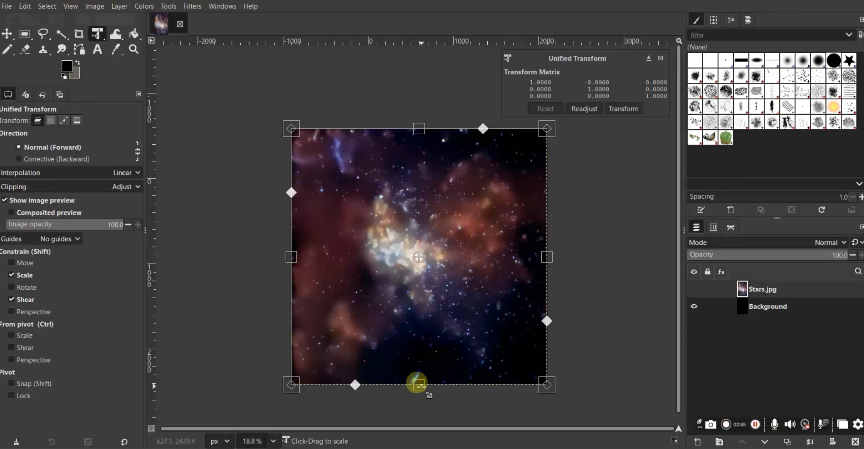
{"action": "mouse_move", "coordinate": [420, 257]}
{"action": "left_mouse_down"}
{"action": "mouse_move", "coordinate": [482, 210]}
{"action": "mouse_move", "coordinate": [411, 260]}
{"action": "left_mouse_up"}
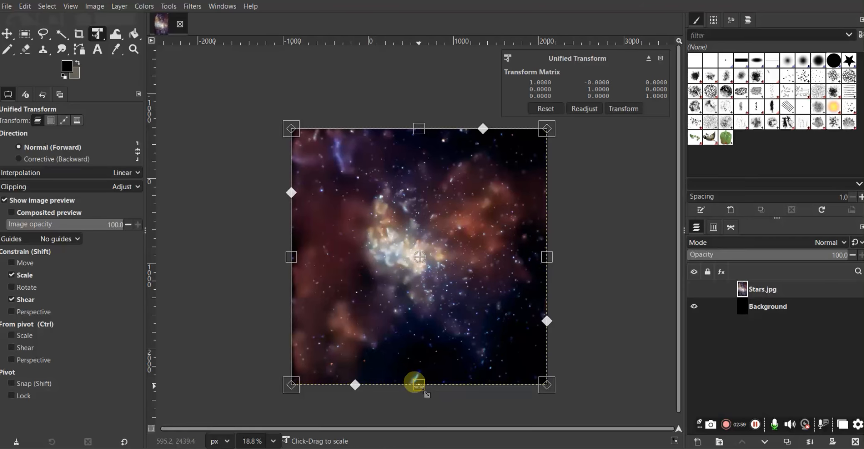
{"action": "left_click_drag", "start_coordinate": [418, 384], "coordinate": [423, 277]}
{"action": "left_click_drag", "start_coordinate": [341, 203], "coordinate": [362, 204]}
{"action": "left_click_drag", "start_coordinate": [427, 139], "coordinate": [422, 164]}
{"action": "left_click_drag", "start_coordinate": [428, 268], "coordinate": [427, 307]}
{"action": "left_click_drag", "start_coordinate": [428, 165], "coordinate": [427, 203]}
{"action": "left_click_drag", "start_coordinate": [428, 306], "coordinate": [421, 310]}
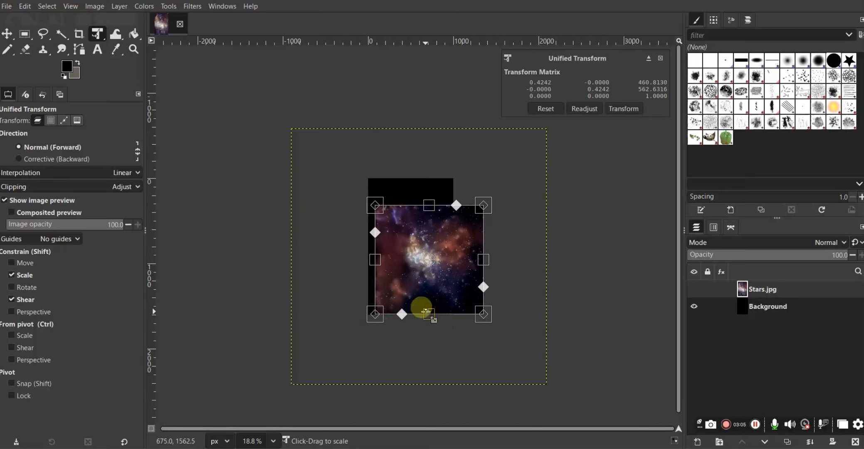
Adjust the scaling of the Stars.jpg layer to about 55% so the nebula covers the whole canvas
{"action": "scroll", "coordinate": [424, 289], "scroll_direction": "up", "scroll_amount": 4}
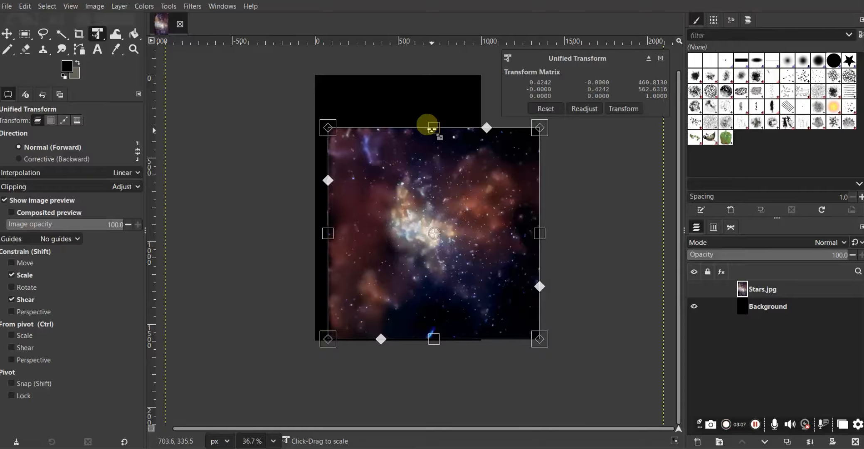
{"action": "left_click_drag", "start_coordinate": [433, 131], "coordinate": [433, 109]}
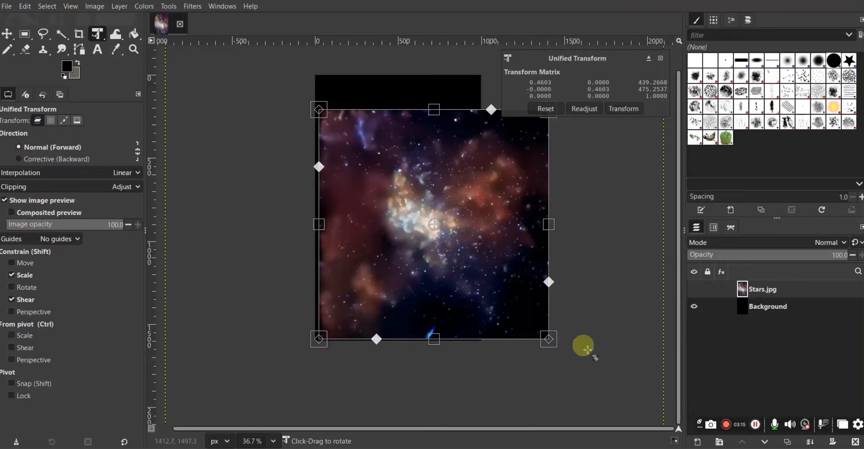
{"action": "left_click_drag", "start_coordinate": [428, 100], "coordinate": [407, 143]}
{"action": "mouse_move", "coordinate": [336, 243]}
{"action": "left_mouse_down"}
{"action": "mouse_move", "coordinate": [324, 240]}
{"action": "mouse_move", "coordinate": [339, 243]}
{"action": "left_mouse_up"}
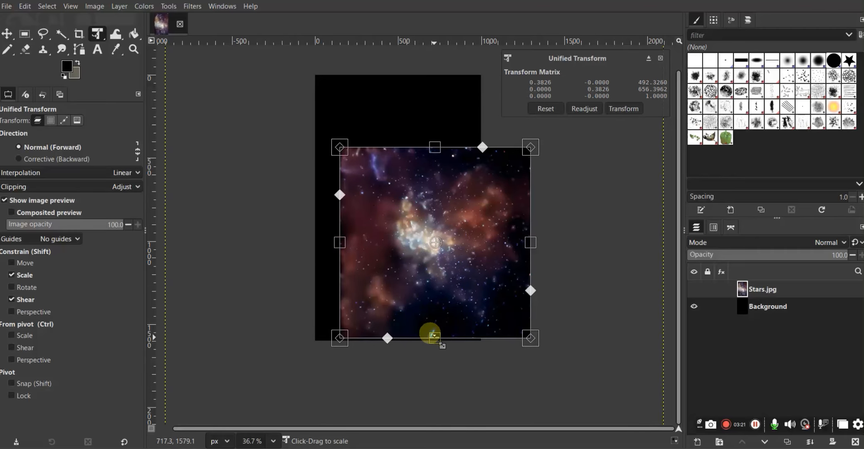
{"action": "left_click_drag", "start_coordinate": [432, 342], "coordinate": [426, 345]}
{"action": "left_click_drag", "start_coordinate": [433, 146], "coordinate": [420, 73]}
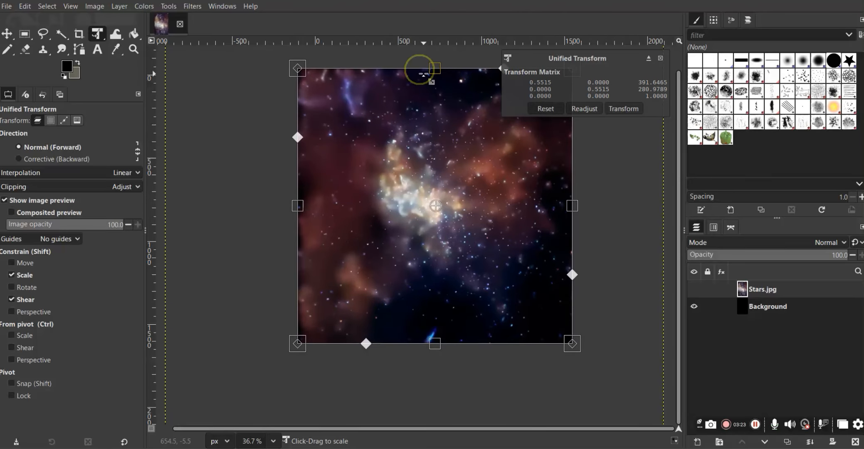
Apply the transform, then enlarge the Stars.jpg layer by about another 5% towards the left and apply that too
{"action": "left_click", "coordinate": [768, 308]}
{"action": "left_click", "coordinate": [763, 288]}
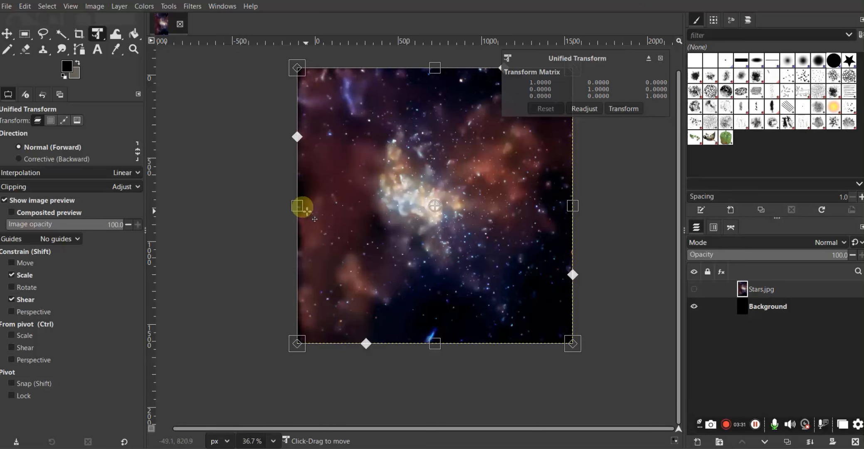
{"action": "left_click_drag", "start_coordinate": [307, 211], "coordinate": [283, 225]}
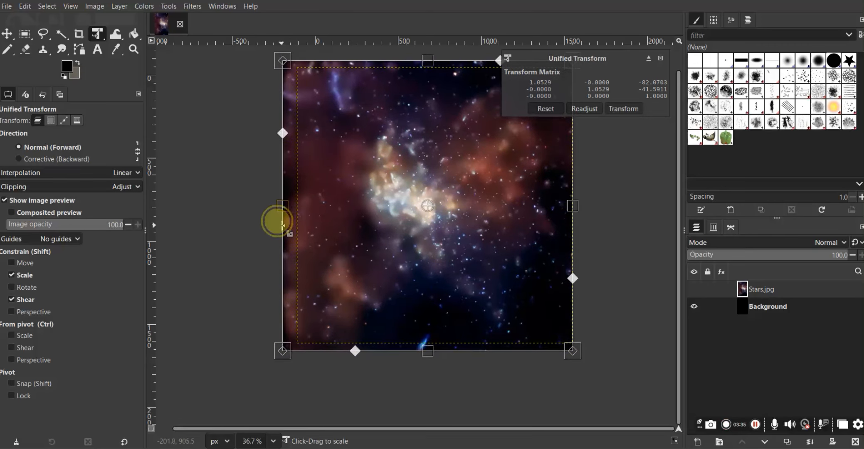
{"action": "left_click", "coordinate": [417, 206]}
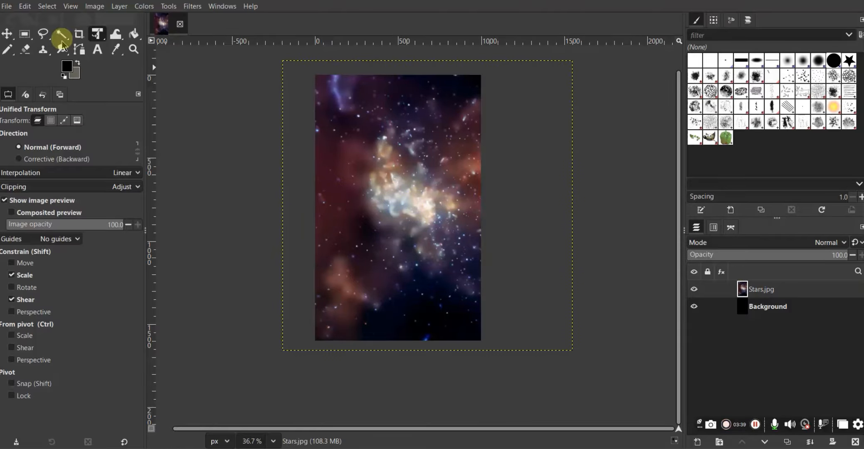
Move the Stars.jpg layer so its red nebula fills the lower three quarters of the canvas, leaving a black strip above
{"action": "left_click", "coordinate": [7, 33]}
{"action": "left_click_drag", "start_coordinate": [409, 215], "coordinate": [288, 192]}
{"action": "left_click_drag", "start_coordinate": [276, 175], "coordinate": [263, 160]}
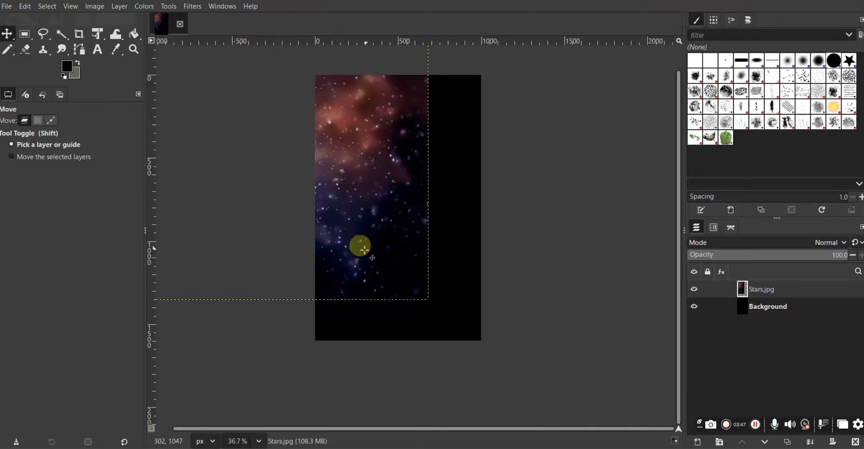
{"action": "left_click_drag", "start_coordinate": [340, 195], "coordinate": [499, 263]}
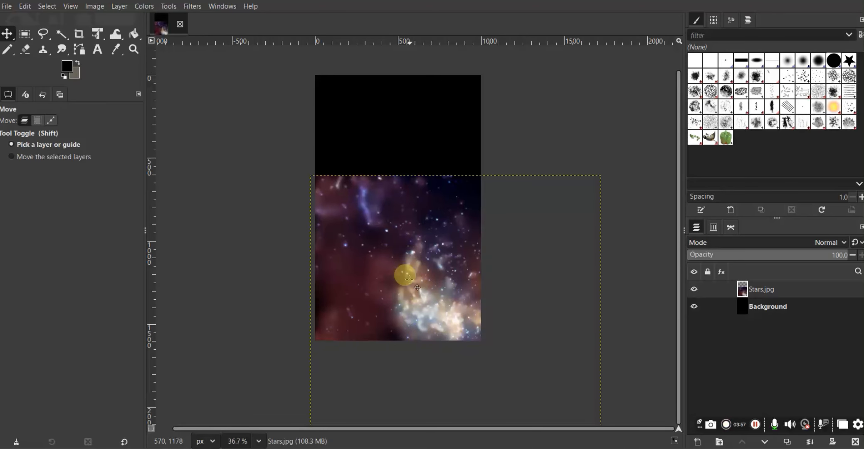
{"action": "left_click_drag", "start_coordinate": [410, 279], "coordinate": [408, 259]}
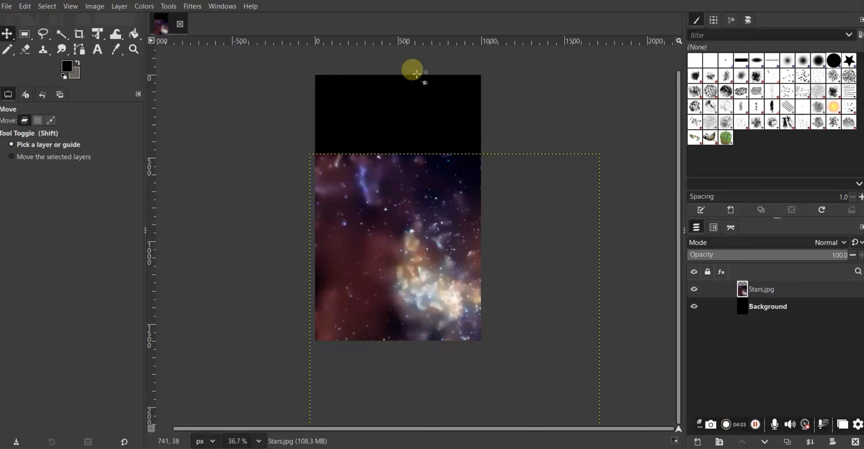
{"action": "left_click_drag", "start_coordinate": [409, 246], "coordinate": [285, 254]}
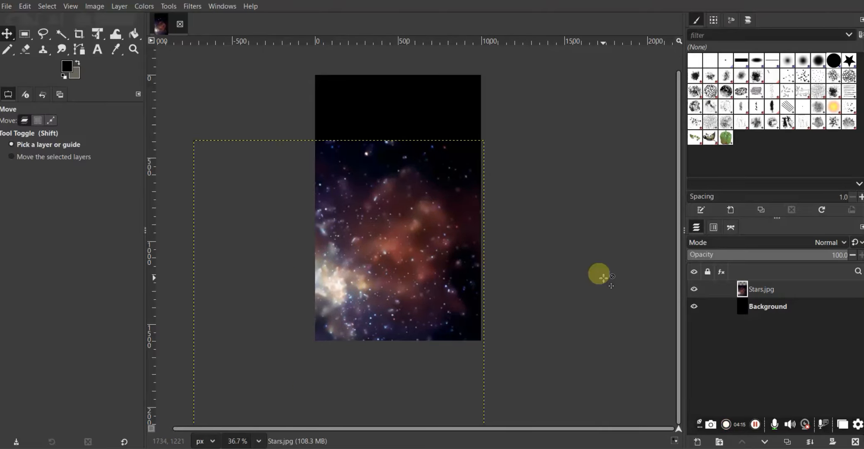
Merge the Stars.jpg layer down into the Background layer
{"action": "right_click", "coordinate": [757, 307]}
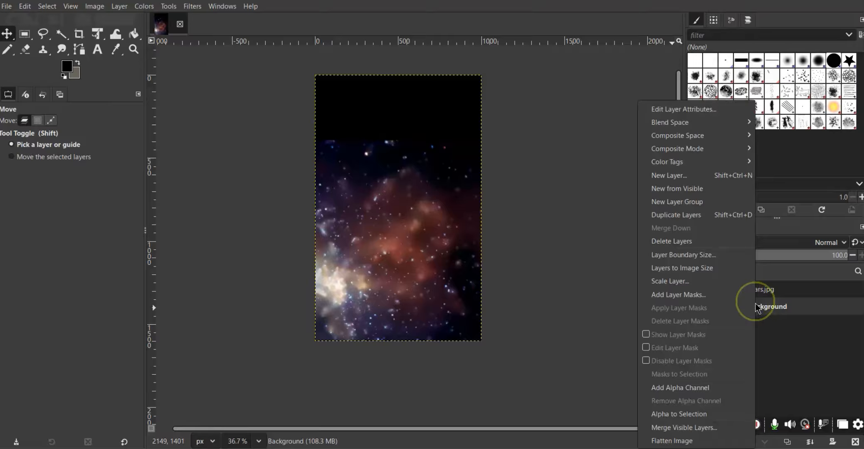
{"action": "left_click", "coordinate": [775, 291]}
{"action": "right_click", "coordinate": [770, 287]}
{"action": "left_click", "coordinate": [698, 229]}
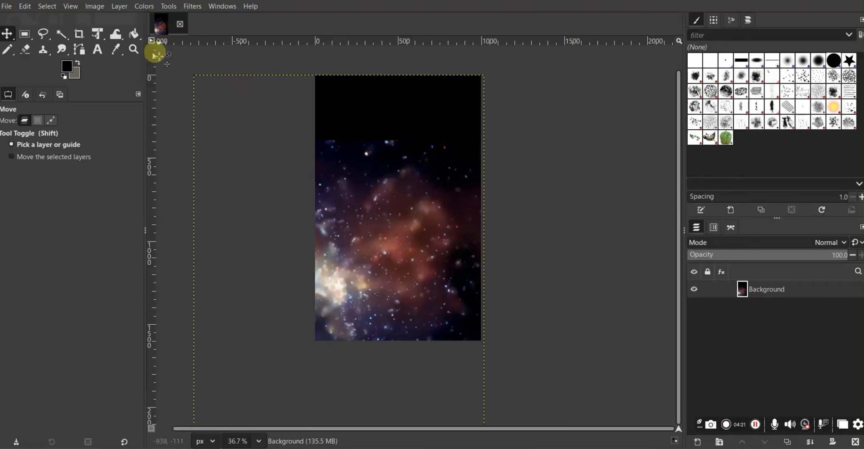
Cut the merged Background layer down to the 1000 × 1600 px image area
{"action": "left_click", "coordinate": [23, 34]}
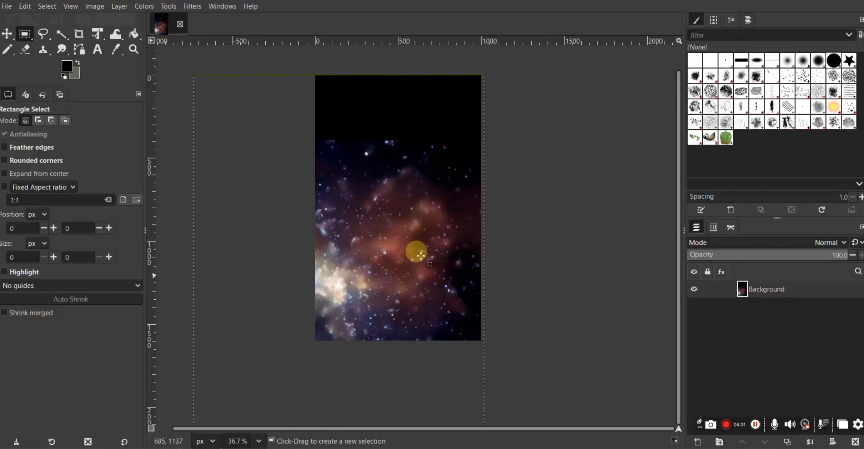
{"action": "scroll", "coordinate": [376, 230], "scroll_direction": "up", "scroll_amount": 1}
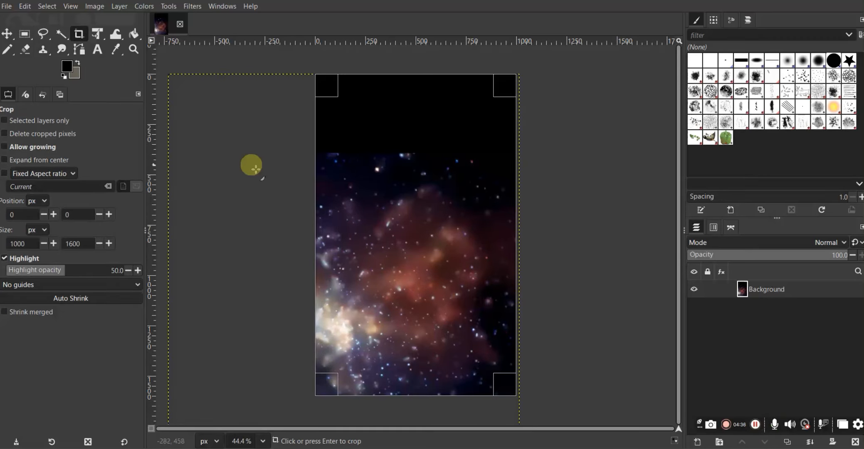
{"action": "left_click", "coordinate": [122, 9]}
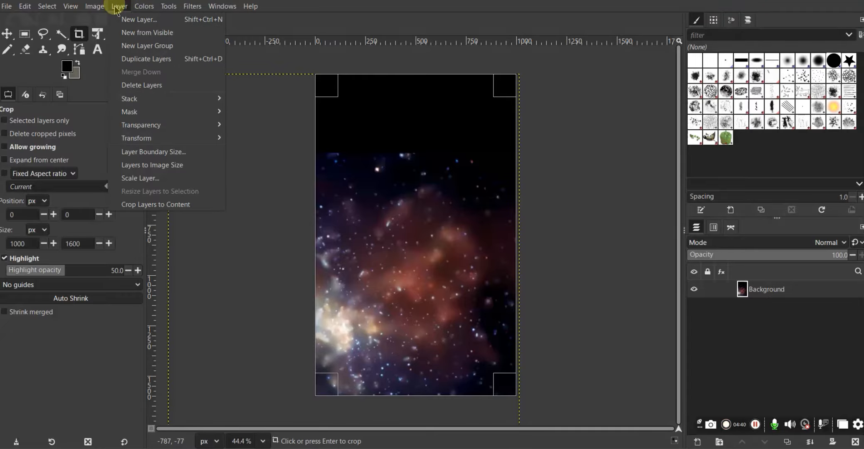
{"action": "left_click", "coordinate": [151, 206]}
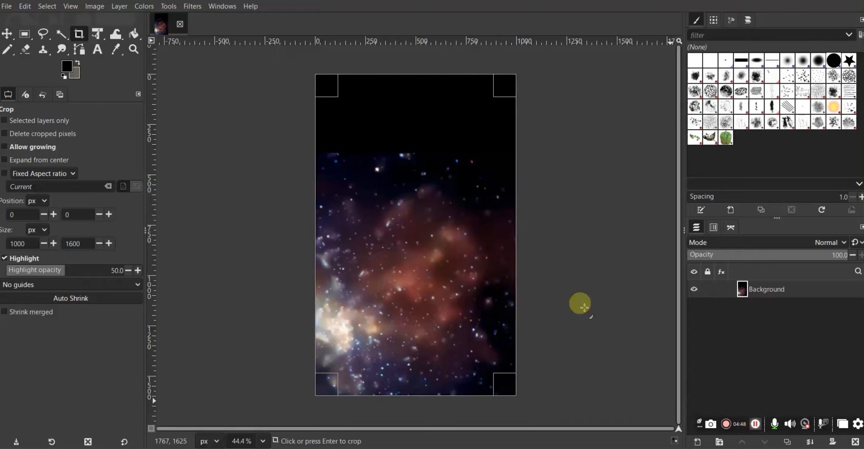
{"action": "left_click", "coordinate": [123, 6]}
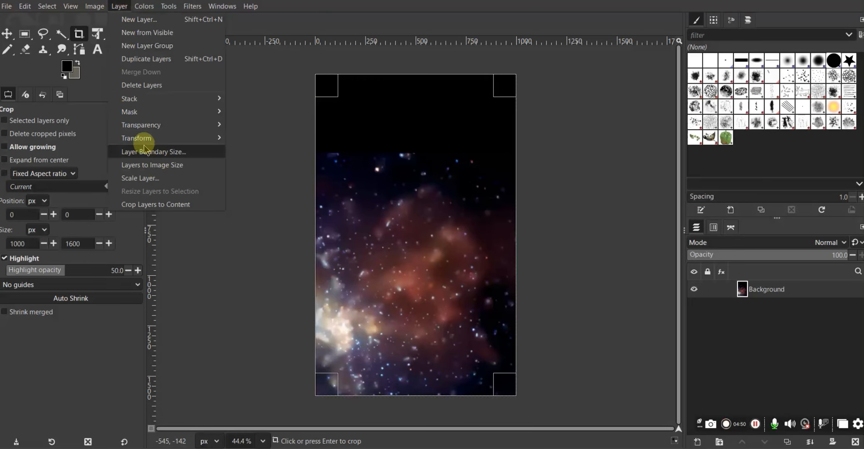
{"action": "left_click", "coordinate": [261, 116]}
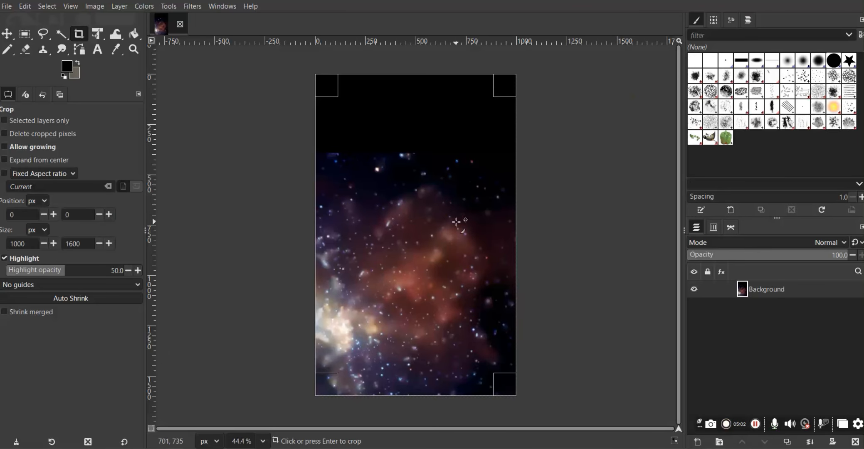
{"action": "scroll", "coordinate": [411, 169], "scroll_direction": "up", "scroll_amount": 5, "text": "ctrl"}
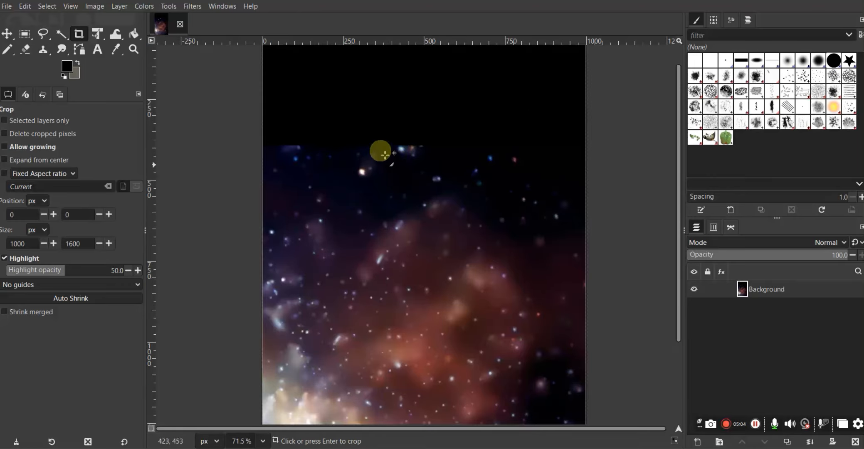
{"action": "scroll", "coordinate": [380, 149], "scroll_direction": "up", "scroll_amount": 2}
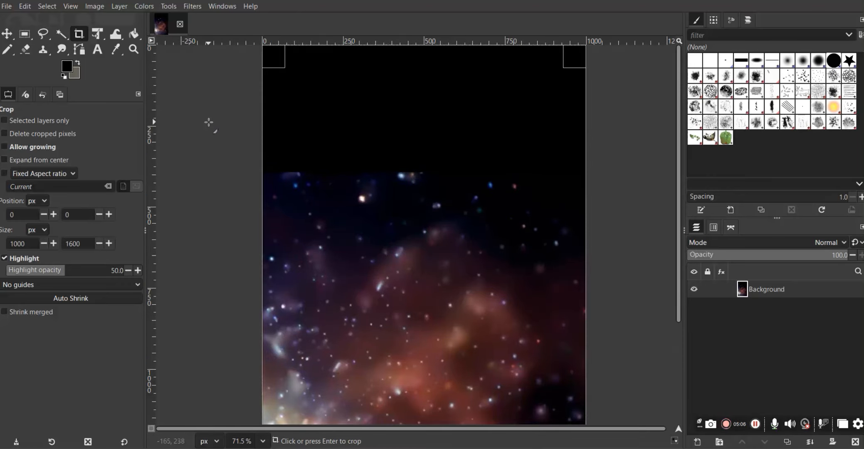
{"action": "scroll", "coordinate": [191, 208], "scroll_direction": "down", "scroll_amount": 1}
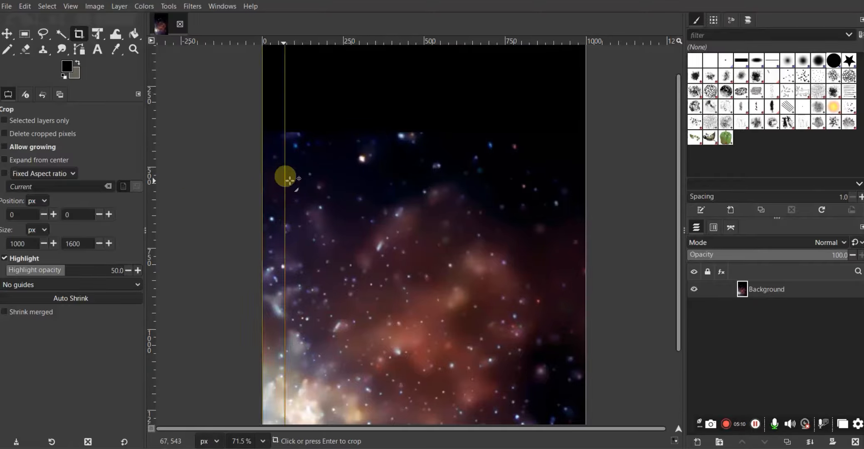
{"action": "scroll", "coordinate": [286, 178], "scroll_direction": "down", "scroll_amount": 4, "text": "ctrl"}
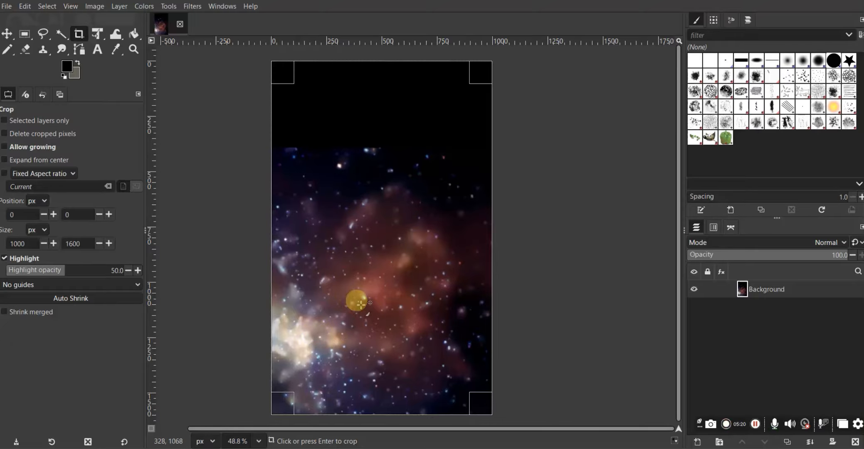
Clone the bright star at the nebula photo's upper left in several copies across the lower part of the black strip
{"action": "left_click", "coordinate": [43, 50]}
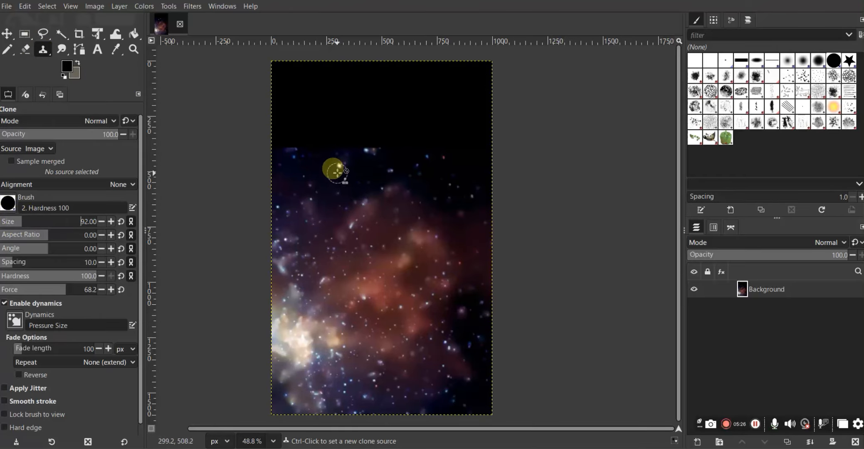
{"action": "left_click", "coordinate": [339, 165], "text": "ctrl"}
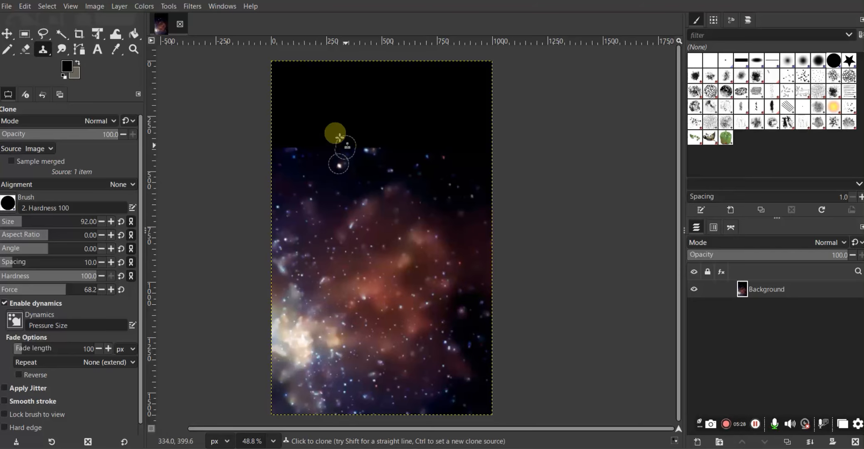
{"action": "left_click", "coordinate": [320, 132]}
{"action": "left_click", "coordinate": [358, 135]}
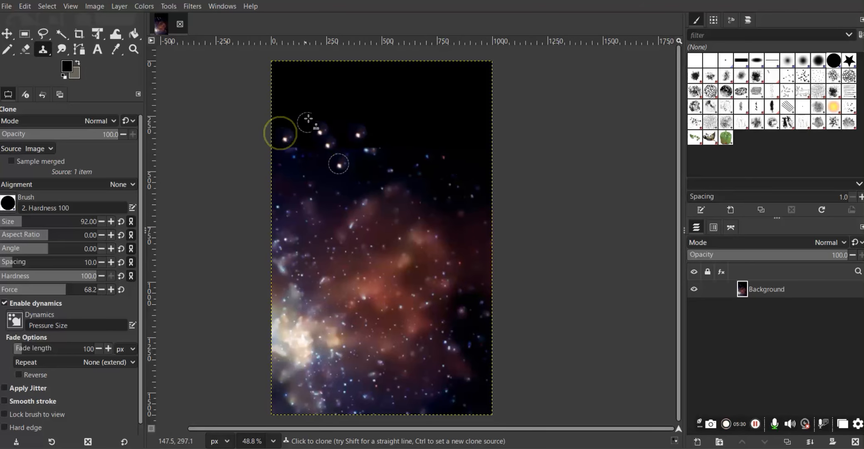
{"action": "left_click", "coordinate": [445, 148]}
Sample the hazy star at the nebula's upper edge and clone it repeatedly around the right half of the photo's upper seam
{"action": "left_click", "coordinate": [386, 189], "text": "ctrl"}
{"action": "left_click", "coordinate": [392, 145]}
{"action": "left_click", "coordinate": [426, 119]}
{"action": "left_click", "coordinate": [429, 148]}
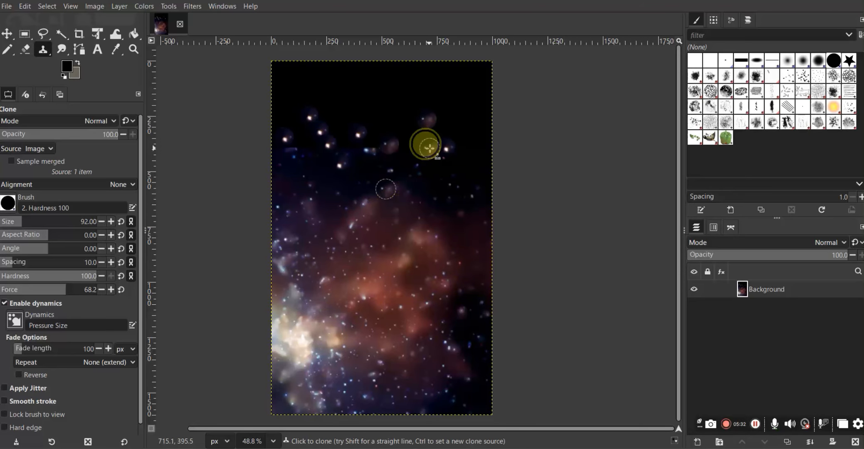
{"action": "left_click", "coordinate": [417, 139]}
{"action": "left_click", "coordinate": [391, 145]}
{"action": "left_click", "coordinate": [435, 142]}
{"action": "left_click", "coordinate": [451, 138]}
{"action": "left_click", "coordinate": [463, 159]}
Sample the reddish haze on the nebula's upper right and clone overlapping patches of it across the full width of the black strip
{"action": "left_click", "coordinate": [439, 220], "text": "ctrl"}
{"action": "left_click", "coordinate": [419, 138]}
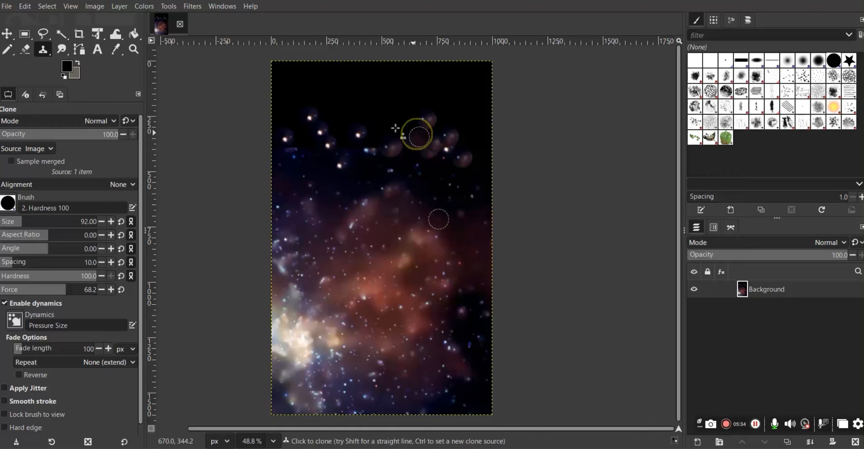
{"action": "left_click", "coordinate": [387, 123]}
{"action": "left_click", "coordinate": [375, 134]}
{"action": "left_click", "coordinate": [348, 122]}
{"action": "left_click", "coordinate": [316, 120]}
{"action": "left_click", "coordinate": [290, 102]}
{"action": "left_click", "coordinate": [331, 95]}
{"action": "left_click", "coordinate": [456, 117]}
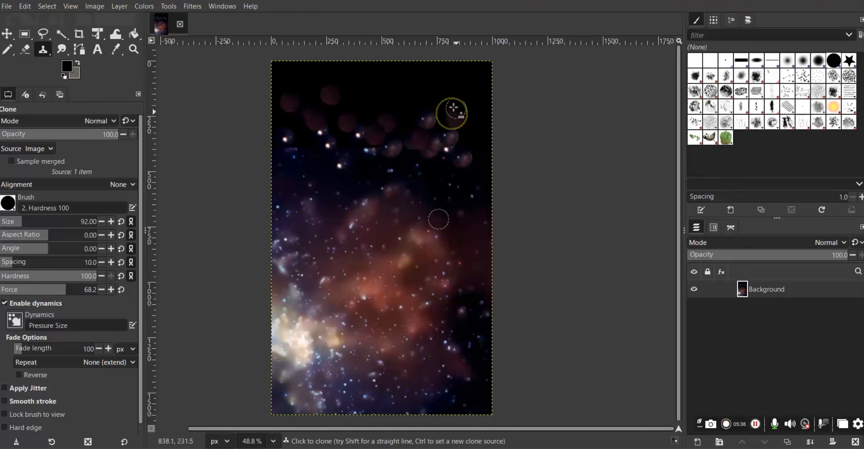
{"action": "left_click", "coordinate": [395, 102]}
{"action": "left_click", "coordinate": [344, 106]}
{"action": "left_click", "coordinate": [420, 108]}
{"action": "left_click", "coordinate": [459, 101]}
{"action": "left_click", "coordinate": [417, 151]}
Sample the dim haze near the photo's right side and clone it along the uppermost part of the canvas from right to left
{"action": "left_click", "coordinate": [443, 208]}
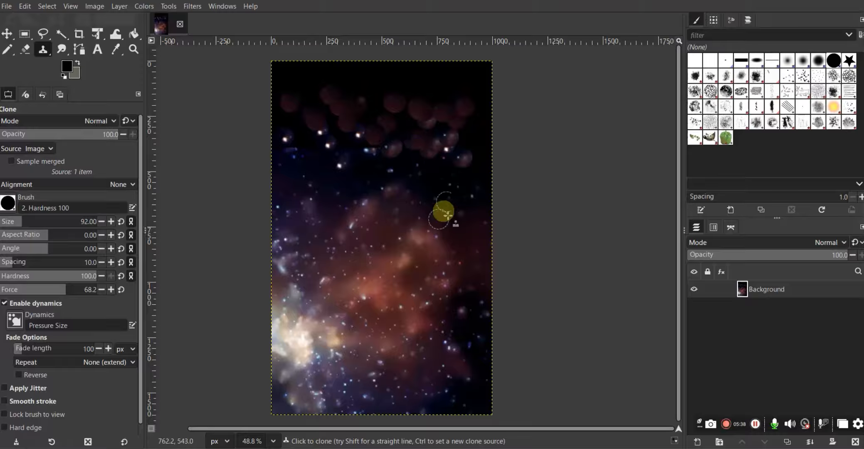
{"action": "left_click", "coordinate": [465, 206]}
{"action": "left_click", "coordinate": [466, 210], "text": "ctrl"}
{"action": "left_click", "coordinate": [483, 112]}
{"action": "left_click", "coordinate": [472, 84]}
{"action": "left_click", "coordinate": [444, 94]}
{"action": "left_click", "coordinate": [418, 86]}
{"action": "left_click", "coordinate": [371, 80]}
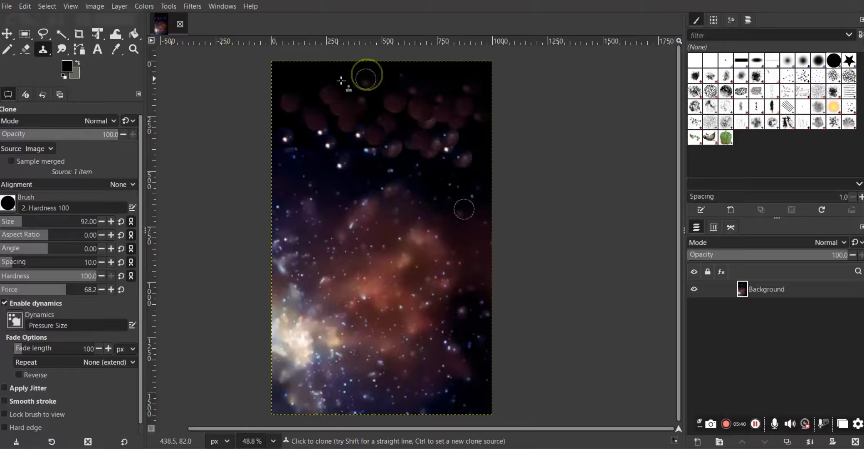
{"action": "left_click", "coordinate": [341, 80]}
{"action": "left_click", "coordinate": [283, 77]}
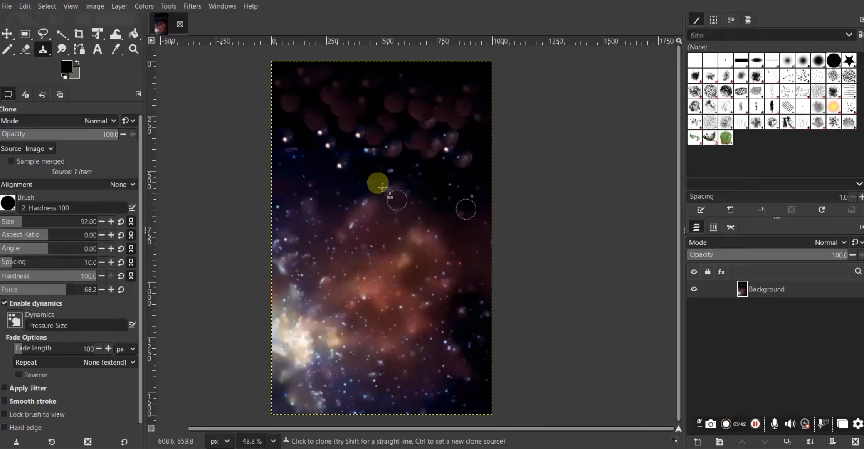
Try to smudge the leftmost cloned star patch down across the seam with the large brush, and undo the stroke
{"action": "scroll", "coordinate": [300, 145], "scroll_direction": "up", "scroll_amount": 4, "text": "ctrl"}
{"action": "scroll", "coordinate": [318, 245], "scroll_direction": "up", "scroll_amount": 3}
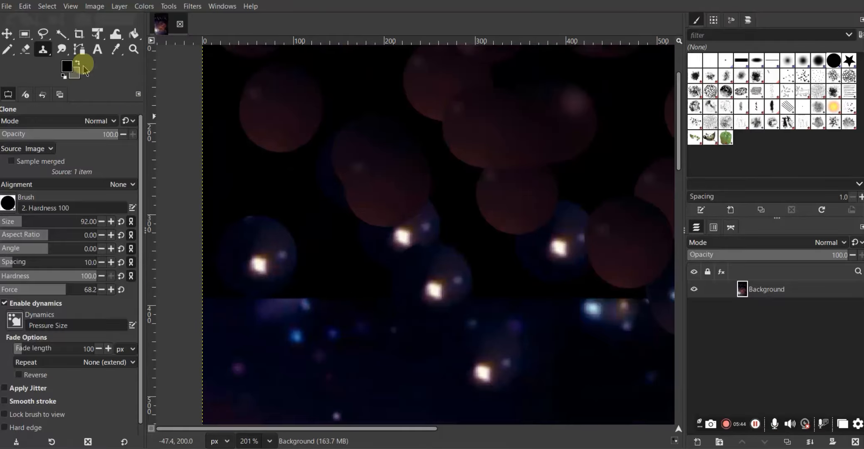
{"action": "left_click", "coordinate": [61, 49]}
{"action": "scroll", "coordinate": [318, 228], "scroll_direction": "down", "scroll_amount": 4, "text": "ctrl"}
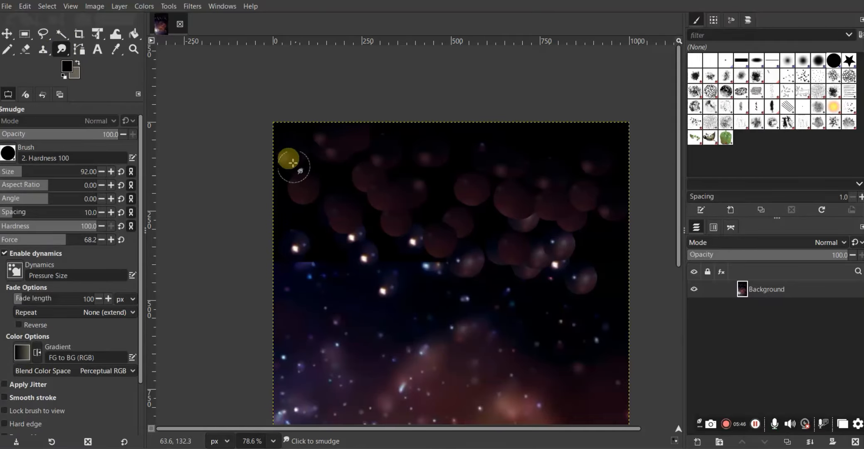
{"action": "left_click_drag", "start_coordinate": [296, 250], "coordinate": [288, 302]}
{"action": "key", "text": "ctrl+z"}
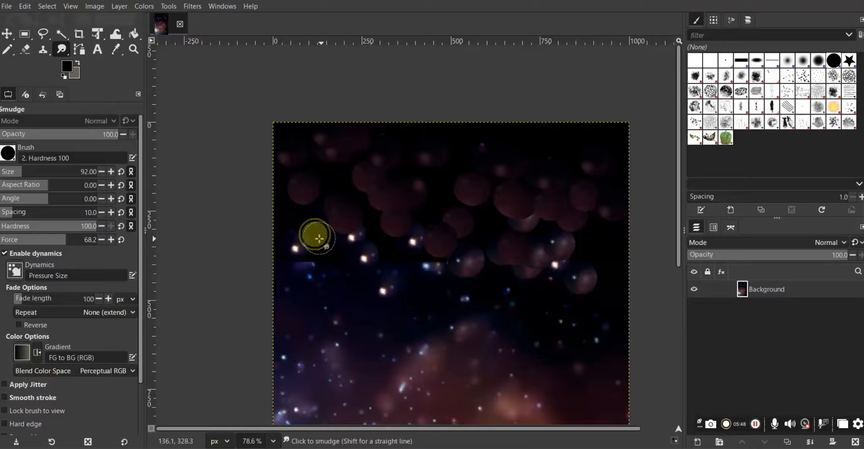
Set the Smudge brush size to 20, try smearing the cloned patches sideways across the black strip, and undo the strokes
{"action": "left_click_drag", "start_coordinate": [21, 172], "coordinate": [7, 171]}
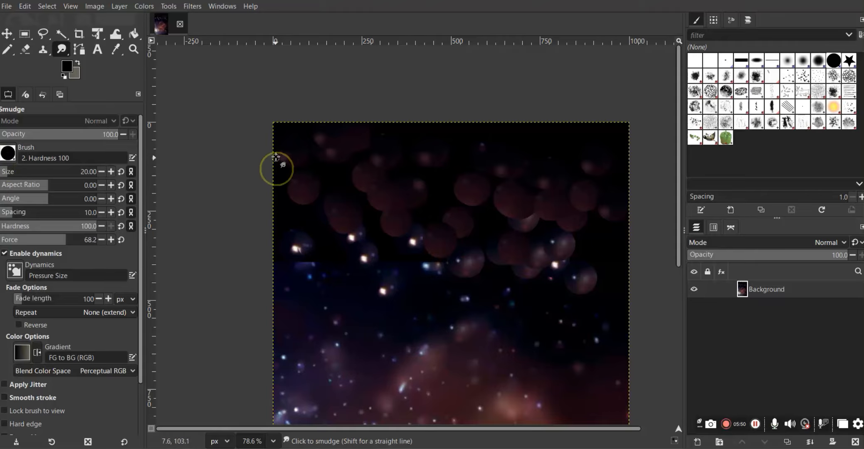
{"action": "mouse_move", "coordinate": [300, 210]}
{"action": "left_mouse_down"}
{"action": "mouse_move", "coordinate": [304, 202]}
{"action": "mouse_move", "coordinate": [280, 177]}
{"action": "mouse_move", "coordinate": [407, 147]}
{"action": "mouse_move", "coordinate": [429, 166]}
{"action": "mouse_move", "coordinate": [558, 188]}
{"action": "mouse_move", "coordinate": [369, 179]}
{"action": "mouse_move", "coordinate": [482, 209]}
{"action": "mouse_move", "coordinate": [423, 268]}
{"action": "mouse_move", "coordinate": [407, 239]}
{"action": "mouse_move", "coordinate": [266, 224]}
{"action": "mouse_move", "coordinate": [471, 257]}
{"action": "mouse_move", "coordinate": [517, 236]}
{"action": "mouse_move", "coordinate": [563, 164]}
{"action": "mouse_move", "coordinate": [617, 151]}
{"action": "mouse_move", "coordinate": [374, 131]}
{"action": "mouse_move", "coordinate": [418, 194]}
{"action": "mouse_move", "coordinate": [482, 183]}
{"action": "mouse_move", "coordinate": [282, 202]}
{"action": "mouse_move", "coordinate": [351, 193]}
{"action": "mouse_move", "coordinate": [595, 246]}
{"action": "mouse_move", "coordinate": [376, 241]}
{"action": "mouse_move", "coordinate": [646, 266]}
{"action": "mouse_move", "coordinate": [589, 199]}
{"action": "mouse_move", "coordinate": [417, 120]}
{"action": "left_mouse_up"}
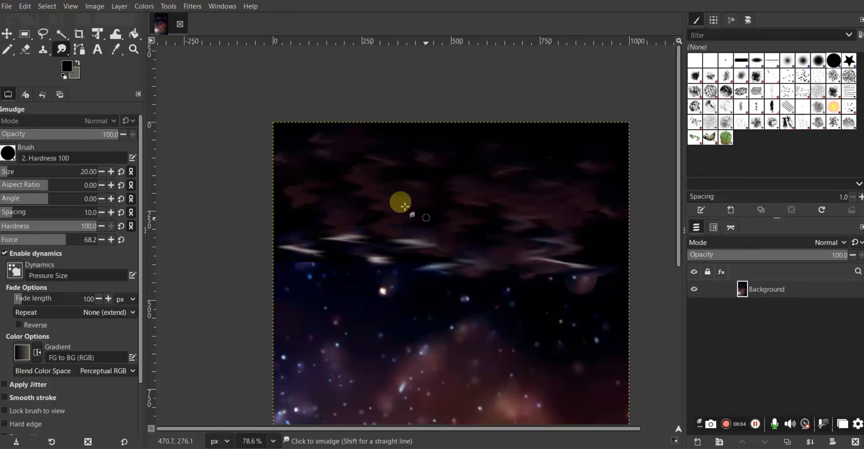
{"action": "scroll", "coordinate": [504, 211], "scroll_direction": "down", "scroll_amount": 3}
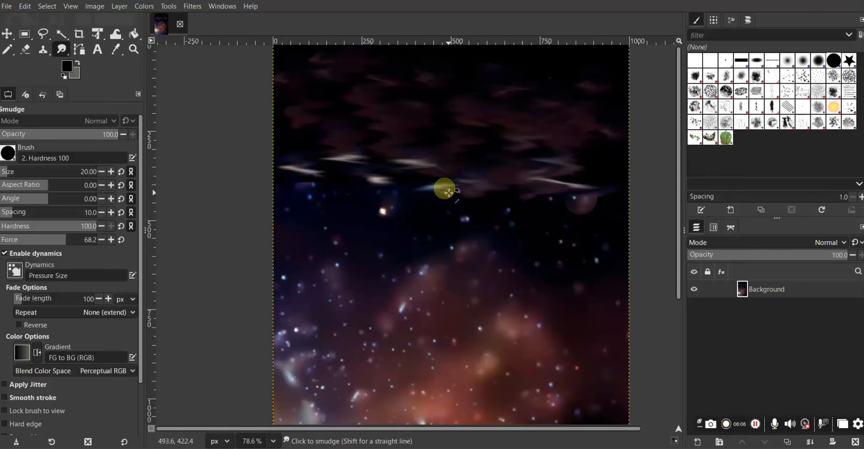
{"action": "key", "text": "ctrl+z"}
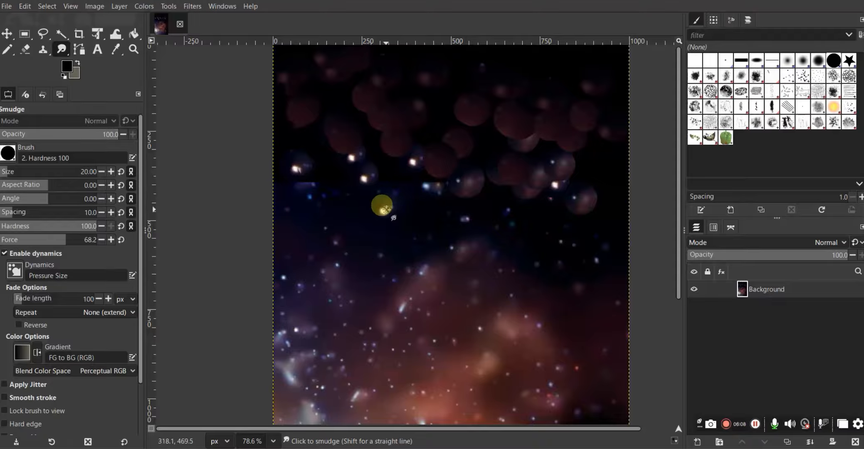
Reduce the Smudge brush size to 5 and soften the left edge of the dark blue patch around the leftmost cloned star
{"action": "left_click", "coordinate": [755, 424]}
{"action": "scroll", "coordinate": [315, 170], "scroll_direction": "up", "scroll_amount": 10}
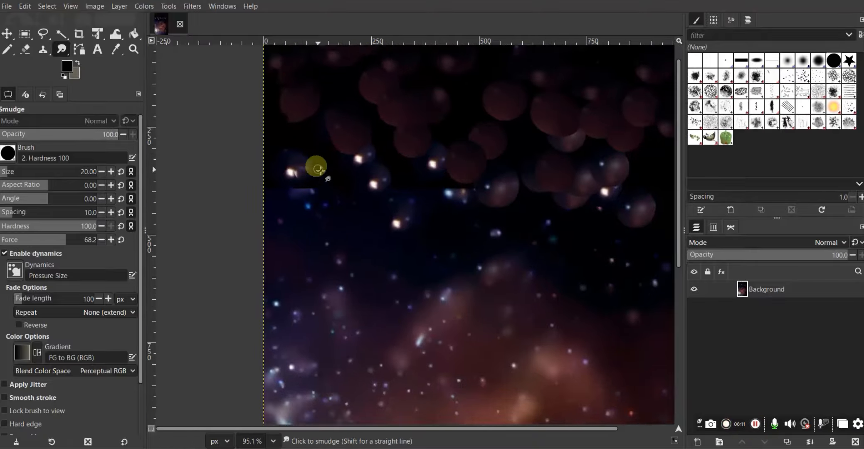
{"action": "scroll", "coordinate": [313, 178], "scroll_direction": "up", "scroll_amount": 3}
{"action": "scroll", "coordinate": [365, 245], "scroll_direction": "up", "scroll_amount": 2}
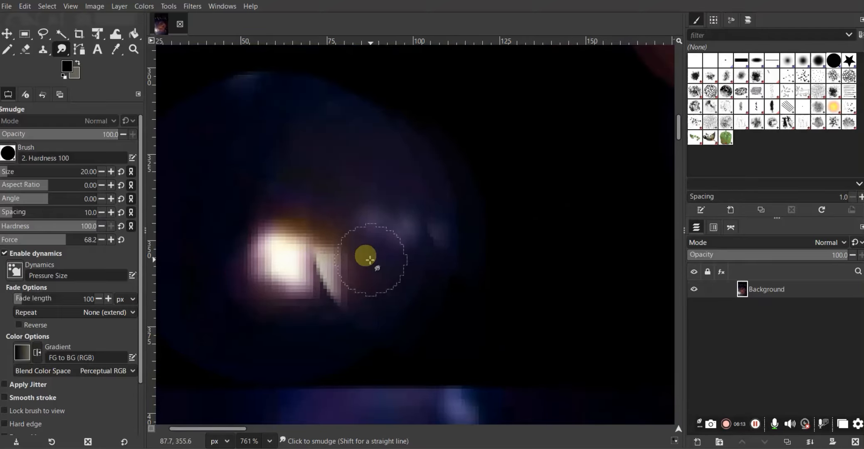
{"action": "scroll", "coordinate": [365, 258], "scroll_direction": "down", "scroll_amount": 2}
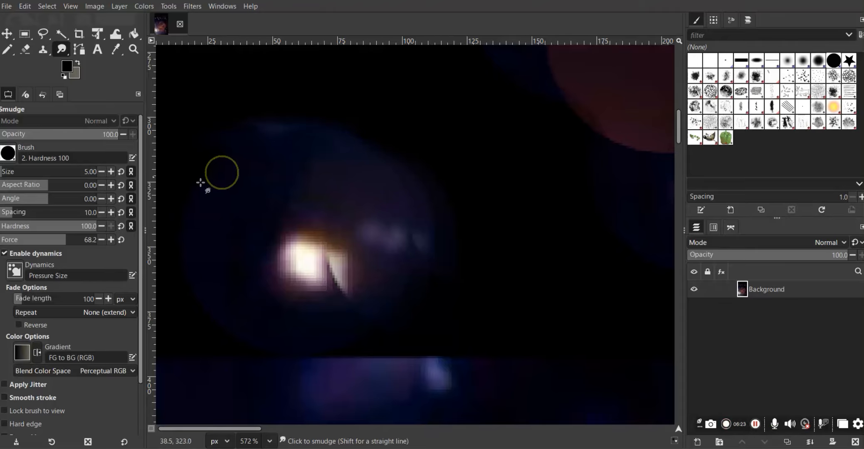
{"action": "left_click_drag", "start_coordinate": [169, 198], "coordinate": [215, 222]}
{"action": "mouse_move", "coordinate": [163, 261]}
{"action": "left_mouse_down"}
{"action": "mouse_move", "coordinate": [175, 284]}
{"action": "mouse_move", "coordinate": [207, 287]}
{"action": "left_mouse_up"}
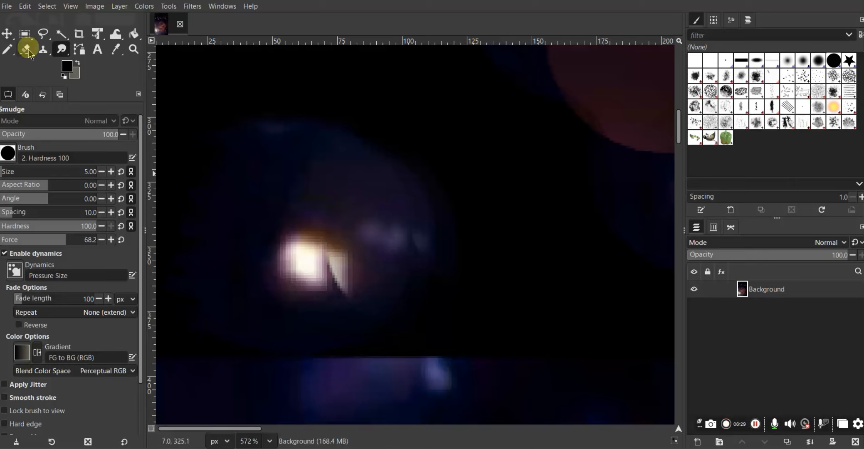
Clone the dark blue haze around the leftmost star into the black area to its right and along the patch's upper edge
{"action": "left_click", "coordinate": [43, 50]}
{"action": "left_click", "coordinate": [274, 168], "text": "ctrl"}
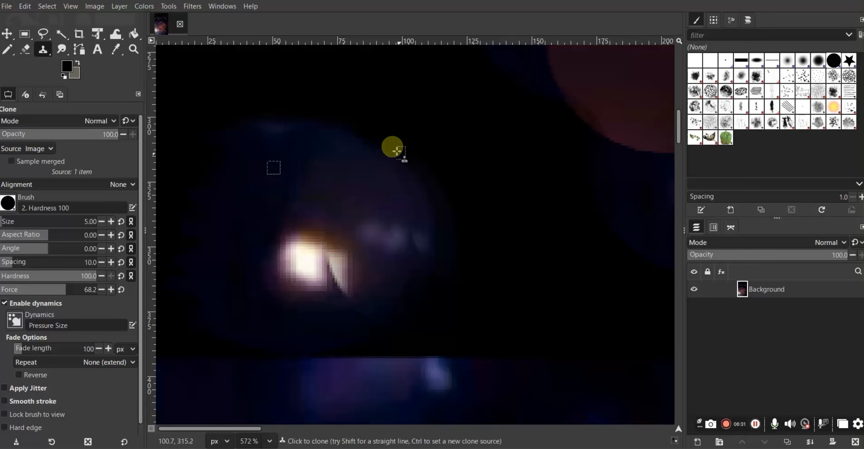
{"action": "mouse_move", "coordinate": [397, 151]}
{"action": "left_mouse_down"}
{"action": "mouse_move", "coordinate": [479, 158]}
{"action": "mouse_move", "coordinate": [431, 187]}
{"action": "mouse_move", "coordinate": [384, 164]}
{"action": "mouse_move", "coordinate": [416, 179]}
{"action": "mouse_move", "coordinate": [401, 198]}
{"action": "mouse_move", "coordinate": [435, 217]}
{"action": "mouse_move", "coordinate": [531, 229]}
{"action": "mouse_move", "coordinate": [526, 240]}
{"action": "mouse_move", "coordinate": [427, 275]}
{"action": "mouse_move", "coordinate": [488, 311]}
{"action": "mouse_move", "coordinate": [421, 242]}
{"action": "mouse_move", "coordinate": [434, 265]}
{"action": "mouse_move", "coordinate": [498, 249]}
{"action": "left_mouse_up"}
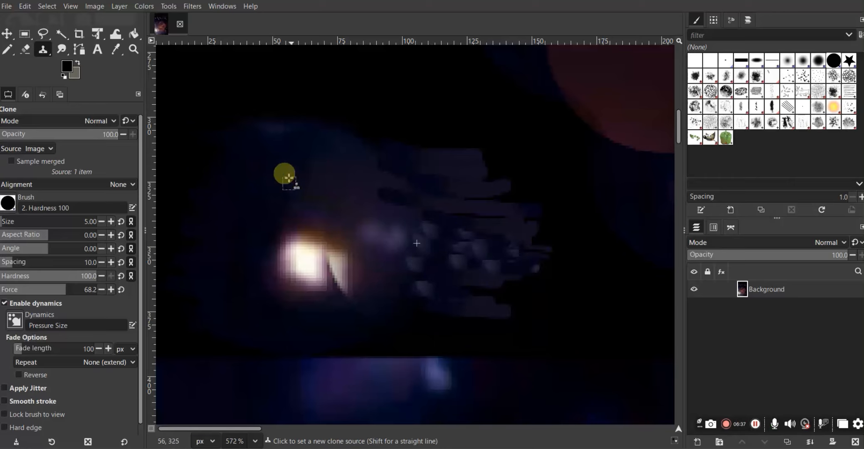
{"action": "left_click", "coordinate": [287, 163], "text": "ctrl"}
{"action": "mouse_move", "coordinate": [394, 142]}
{"action": "left_mouse_down"}
{"action": "mouse_move", "coordinate": [475, 149]}
{"action": "mouse_move", "coordinate": [433, 128]}
{"action": "mouse_move", "coordinate": [233, 121]}
{"action": "left_mouse_up"}
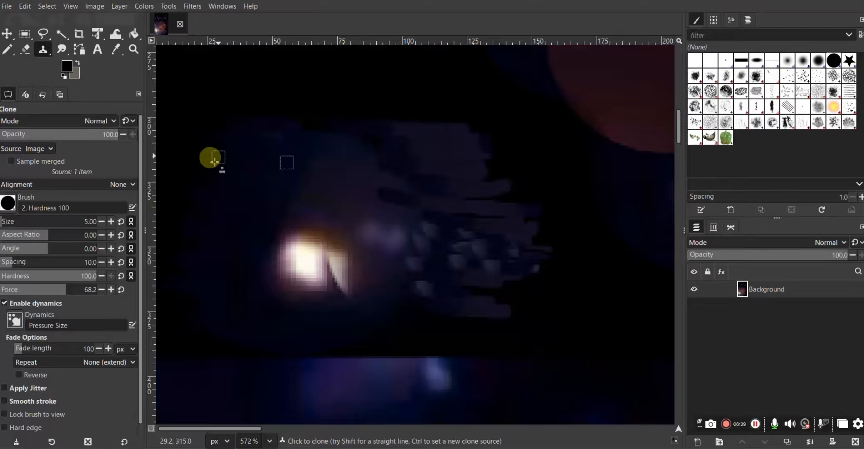
Extend the cloned dark blue haze from the leftmost star to the canvas's left edge and down to the seam
{"action": "scroll", "coordinate": [452, 210], "scroll_direction": "down", "scroll_amount": 1, "text": "ctrl"}
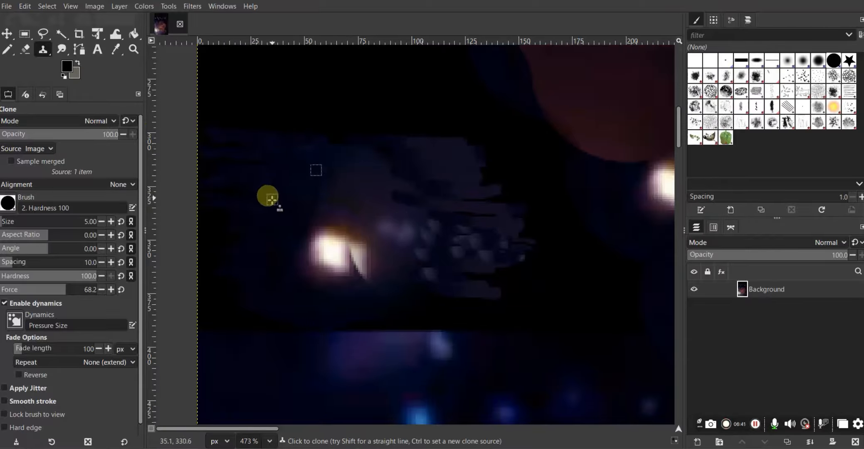
{"action": "left_click_drag", "start_coordinate": [188, 220], "coordinate": [162, 231]}
{"action": "mouse_move", "coordinate": [260, 297]}
{"action": "left_mouse_down"}
{"action": "mouse_move", "coordinate": [195, 299]}
{"action": "mouse_move", "coordinate": [204, 302]}
{"action": "left_mouse_up"}
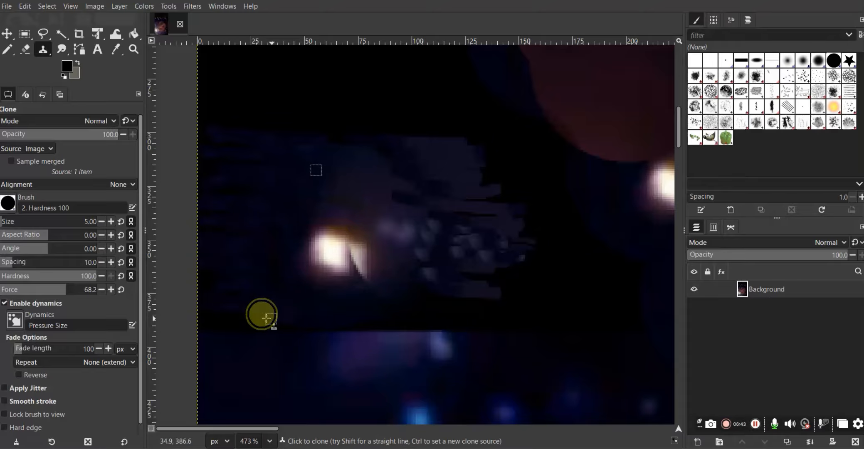
{"action": "left_click_drag", "start_coordinate": [267, 317], "coordinate": [184, 303]}
{"action": "mouse_move", "coordinate": [347, 307]}
{"action": "left_mouse_down"}
{"action": "mouse_move", "coordinate": [385, 317]}
{"action": "mouse_move", "coordinate": [206, 310]}
{"action": "left_mouse_up"}
Clone the haze over the black gap below and right of the leftmost star, widening its ragged right side
{"action": "left_click_drag", "start_coordinate": [405, 319], "coordinate": [473, 308]}
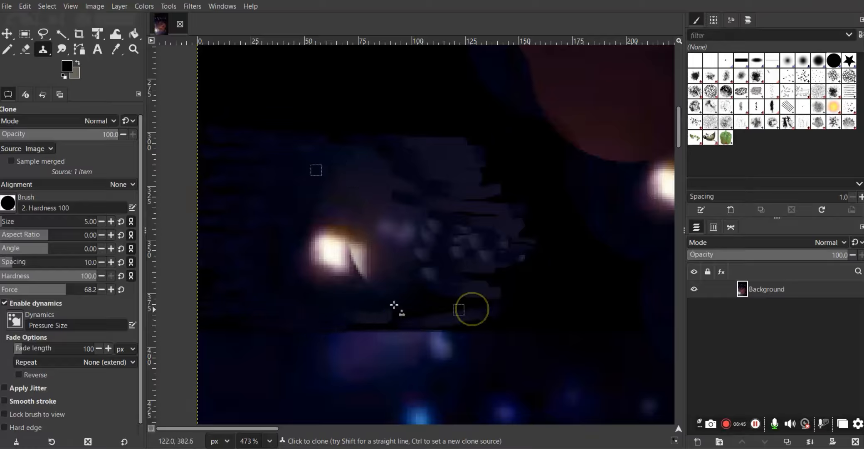
{"action": "mouse_move", "coordinate": [395, 306]}
{"action": "left_mouse_down"}
{"action": "mouse_move", "coordinate": [441, 306]}
{"action": "mouse_move", "coordinate": [435, 335]}
{"action": "mouse_move", "coordinate": [364, 331]}
{"action": "left_mouse_up"}
{"action": "left_click_drag", "start_coordinate": [436, 323], "coordinate": [558, 321]}
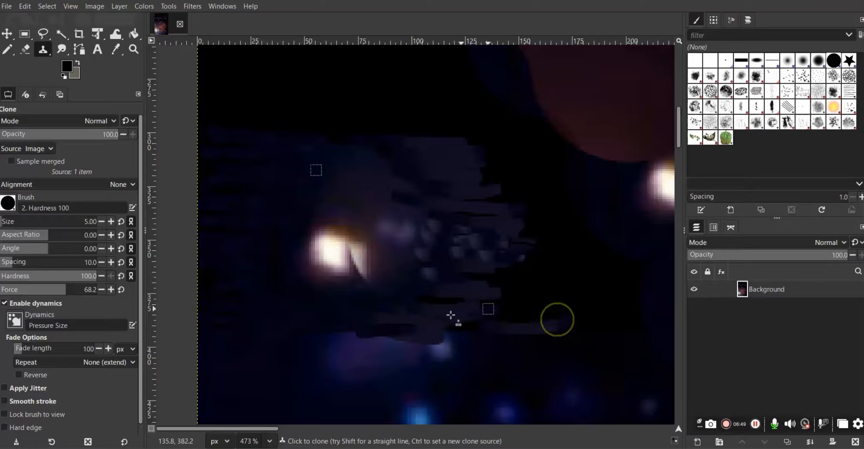
{"action": "left_click_drag", "start_coordinate": [488, 310], "coordinate": [544, 302]}
{"action": "left_click_drag", "start_coordinate": [453, 276], "coordinate": [547, 270]}
{"action": "left_click_drag", "start_coordinate": [498, 203], "coordinate": [551, 208]}
Cover the seam below the leftmost star with clone strokes sampled from the blue area beneath it and from the haze beside the star
{"action": "mouse_move", "coordinate": [427, 345]}
{"action": "left_mouse_down"}
{"action": "mouse_move", "coordinate": [368, 342]}
{"action": "mouse_move", "coordinate": [390, 327]}
{"action": "mouse_move", "coordinate": [392, 352]}
{"action": "mouse_move", "coordinate": [408, 363]}
{"action": "mouse_move", "coordinate": [413, 339]}
{"action": "left_mouse_up"}
{"action": "left_click", "coordinate": [407, 361], "text": "ctrl"}
{"action": "left_click_drag", "start_coordinate": [349, 331], "coordinate": [432, 333]}
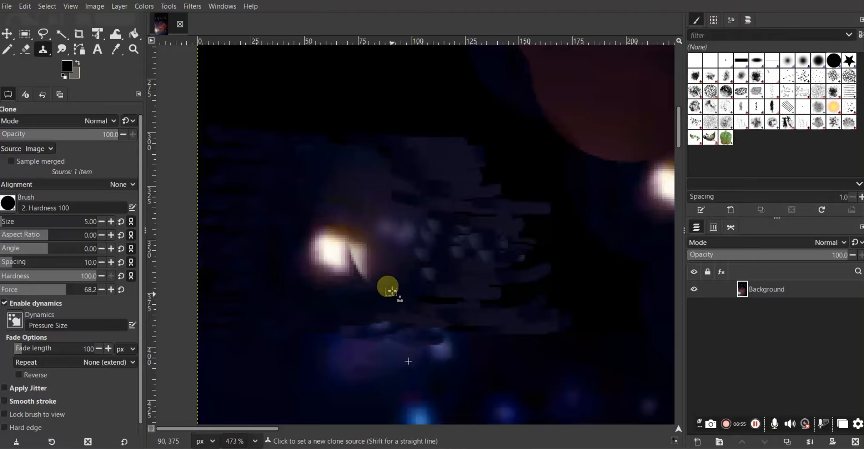
{"action": "left_click", "coordinate": [393, 275], "text": "ctrl"}
{"action": "mouse_move", "coordinate": [375, 320]}
{"action": "left_mouse_down"}
{"action": "mouse_move", "coordinate": [309, 332]}
{"action": "mouse_move", "coordinate": [379, 318]}
{"action": "left_mouse_up"}
{"action": "left_click_drag", "start_coordinate": [309, 325], "coordinate": [342, 318]}
{"action": "left_click_drag", "start_coordinate": [280, 328], "coordinate": [304, 331]}
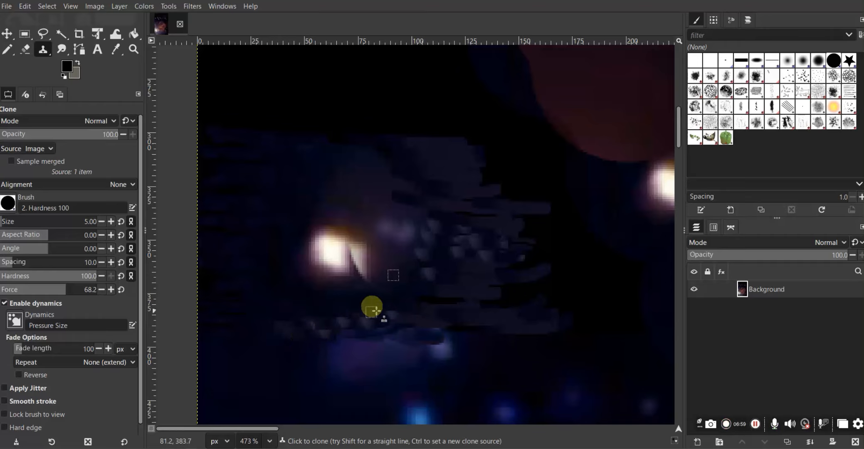
{"action": "left_click_drag", "start_coordinate": [376, 311], "coordinate": [434, 305]}
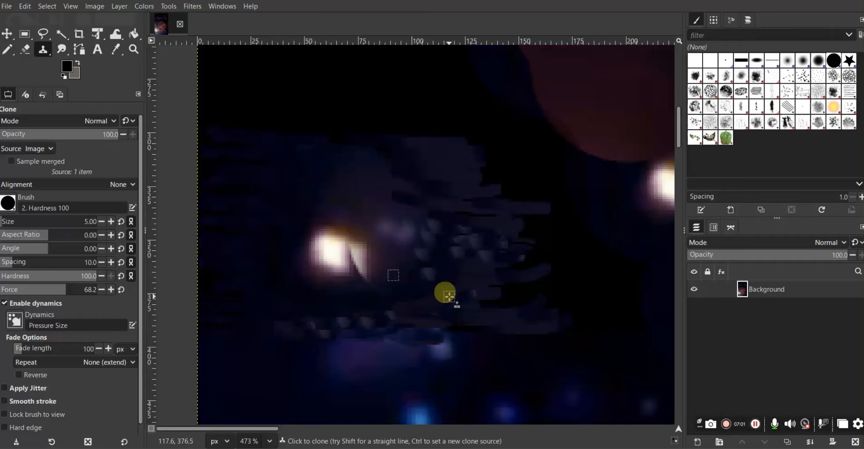
{"action": "left_click", "coordinate": [449, 297]}
Smudge the cloned spots and the hard seam below the leftmost star so they blend into the blue area underneath
{"action": "left_click", "coordinate": [144, 133]}
{"action": "left_click", "coordinate": [59, 49]}
{"action": "left_click", "coordinate": [297, 207]}
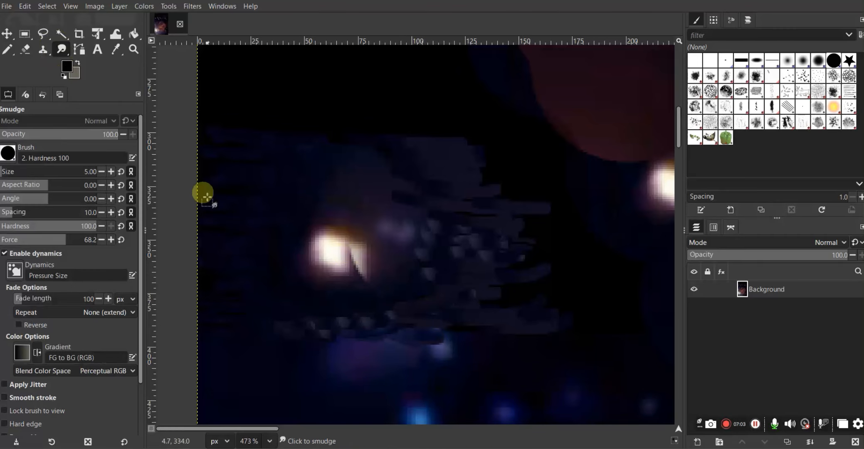
{"action": "scroll", "coordinate": [416, 359], "scroll_direction": "up", "scroll_amount": 6}
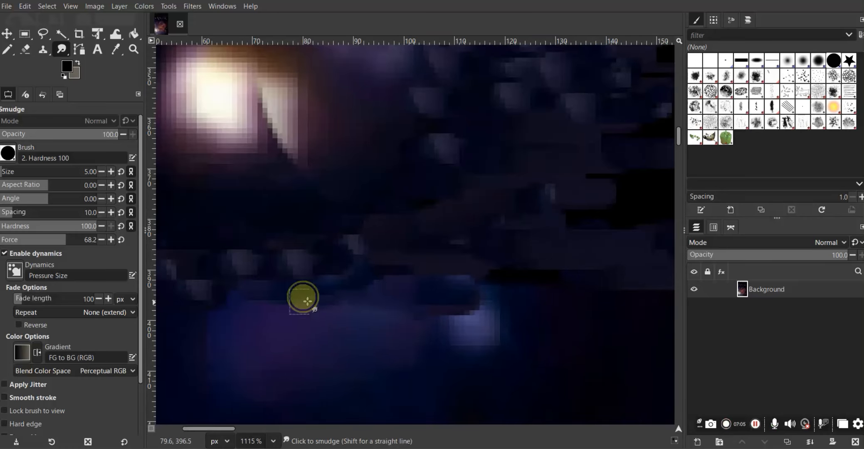
{"action": "mouse_move", "coordinate": [308, 301]}
{"action": "left_mouse_down"}
{"action": "mouse_move", "coordinate": [262, 293]}
{"action": "mouse_move", "coordinate": [269, 251]}
{"action": "mouse_move", "coordinate": [220, 266]}
{"action": "left_mouse_up"}
{"action": "mouse_move", "coordinate": [191, 303]}
{"action": "left_mouse_down"}
{"action": "mouse_move", "coordinate": [220, 305]}
{"action": "mouse_move", "coordinate": [201, 353]}
{"action": "mouse_move", "coordinate": [231, 265]}
{"action": "mouse_move", "coordinate": [295, 273]}
{"action": "left_mouse_up"}
{"action": "mouse_move", "coordinate": [377, 306]}
{"action": "left_mouse_down"}
{"action": "mouse_move", "coordinate": [347, 258]}
{"action": "mouse_move", "coordinate": [394, 297]}
{"action": "mouse_move", "coordinate": [472, 303]}
{"action": "mouse_move", "coordinate": [478, 329]}
{"action": "mouse_move", "coordinate": [464, 312]}
{"action": "mouse_move", "coordinate": [467, 301]}
{"action": "left_mouse_up"}
{"action": "left_click_drag", "start_coordinate": [452, 264], "coordinate": [507, 273]}
{"action": "left_click_drag", "start_coordinate": [332, 263], "coordinate": [330, 236]}
{"action": "scroll", "coordinate": [549, 264], "scroll_direction": "down", "scroll_amount": 1}
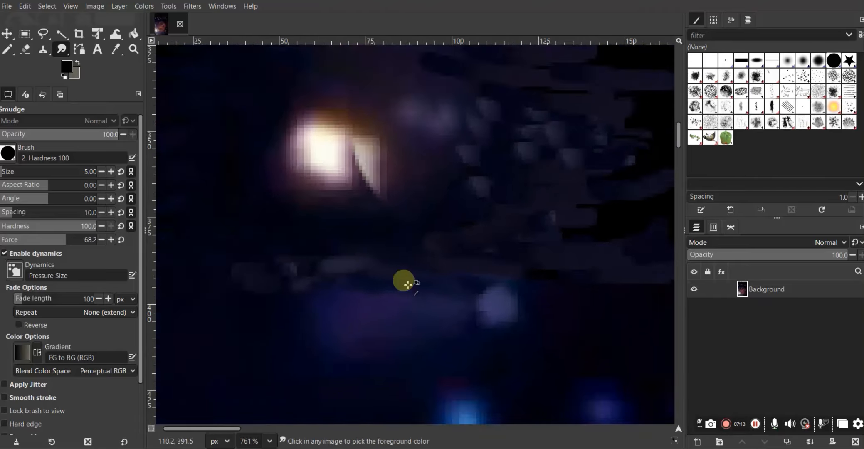
Smooth the remaining grey spots on the seam's left part below the star with further smudge strokes towards the canvas edge
{"action": "scroll", "coordinate": [355, 291], "scroll_direction": "up", "scroll_amount": 1}
{"action": "mouse_move", "coordinate": [285, 299]}
{"action": "left_mouse_down"}
{"action": "mouse_move", "coordinate": [290, 384]}
{"action": "mouse_move", "coordinate": [240, 266]}
{"action": "mouse_move", "coordinate": [257, 242]}
{"action": "mouse_move", "coordinate": [272, 282]}
{"action": "mouse_move", "coordinate": [374, 300]}
{"action": "mouse_move", "coordinate": [405, 276]}
{"action": "mouse_move", "coordinate": [323, 253]}
{"action": "mouse_move", "coordinate": [481, 218]}
{"action": "mouse_move", "coordinate": [347, 223]}
{"action": "mouse_move", "coordinate": [232, 289]}
{"action": "mouse_move", "coordinate": [160, 250]}
{"action": "left_mouse_up"}
{"action": "scroll", "coordinate": [495, 295], "scroll_direction": "down", "scroll_amount": 1}
{"action": "scroll", "coordinate": [307, 337], "scroll_direction": "up", "scroll_amount": 1}
{"action": "left_click_drag", "start_coordinate": [308, 259], "coordinate": [169, 227]}
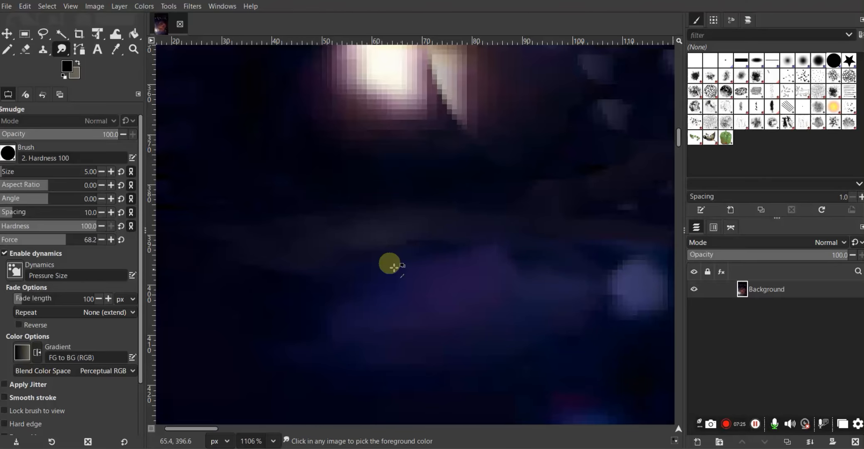
{"action": "scroll", "coordinate": [390, 263], "scroll_direction": "down", "scroll_amount": 8}
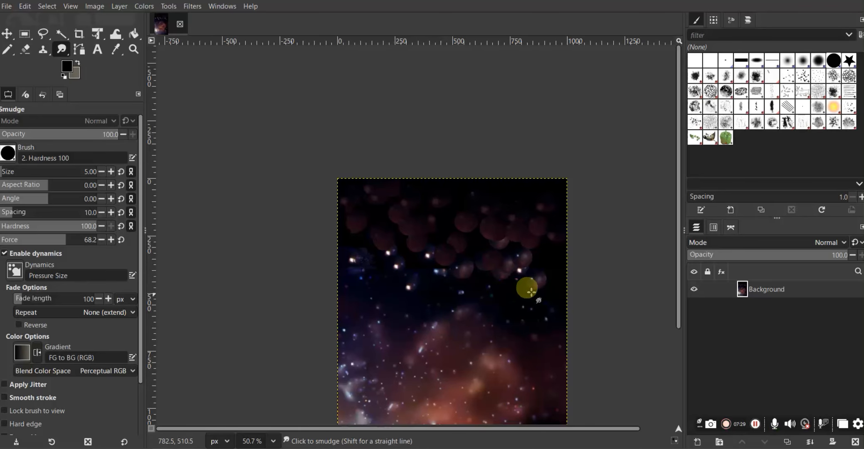
Smudge the pale cloned spots and ragged haze right of the leftmost star, including the round spot below it, into soft streaks
{"action": "scroll", "coordinate": [367, 261], "scroll_direction": "up", "scroll_amount": 6}
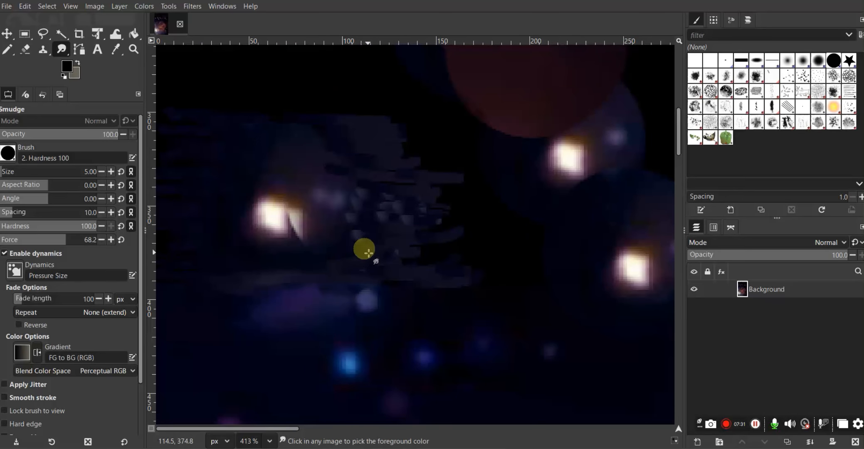
{"action": "scroll", "coordinate": [368, 253], "scroll_direction": "up", "scroll_amount": 2}
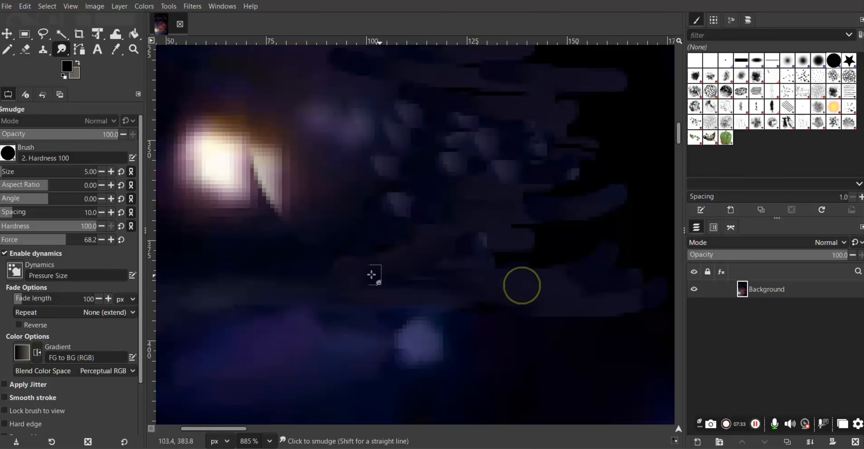
{"action": "mouse_move", "coordinate": [630, 310]}
{"action": "left_mouse_down"}
{"action": "mouse_move", "coordinate": [574, 257]}
{"action": "mouse_move", "coordinate": [606, 249]}
{"action": "mouse_move", "coordinate": [459, 198]}
{"action": "mouse_move", "coordinate": [526, 188]}
{"action": "mouse_move", "coordinate": [375, 162]}
{"action": "mouse_move", "coordinate": [394, 153]}
{"action": "mouse_move", "coordinate": [402, 128]}
{"action": "mouse_move", "coordinate": [428, 117]}
{"action": "mouse_move", "coordinate": [575, 107]}
{"action": "mouse_move", "coordinate": [543, 74]}
{"action": "left_mouse_up"}
{"action": "scroll", "coordinate": [505, 254], "scroll_direction": "up", "scroll_amount": 2}
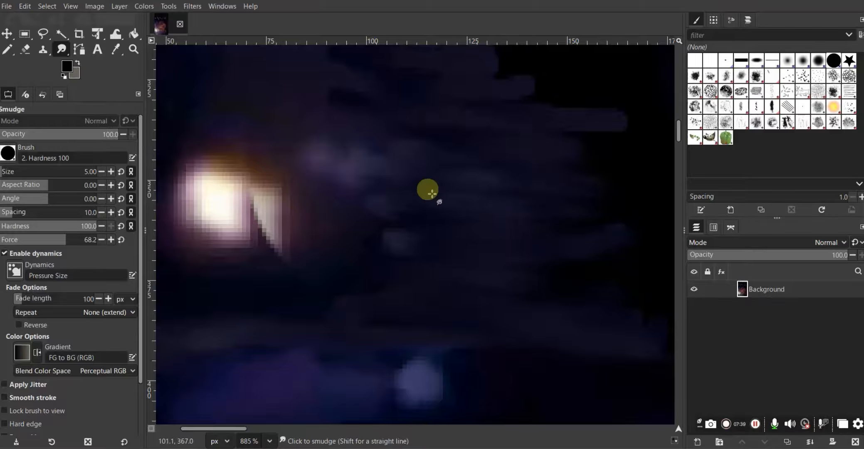
{"action": "mouse_move", "coordinate": [432, 194]}
{"action": "left_mouse_down"}
{"action": "mouse_move", "coordinate": [580, 107]}
{"action": "mouse_move", "coordinate": [431, 65]}
{"action": "mouse_move", "coordinate": [438, 89]}
{"action": "left_mouse_up"}
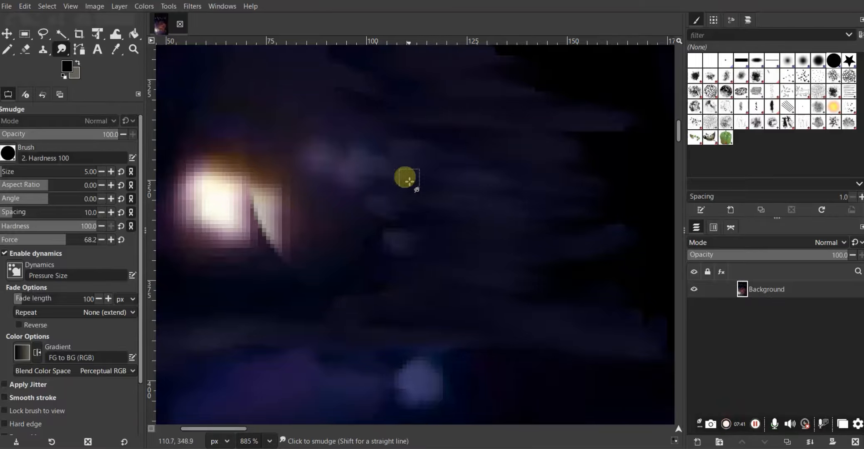
{"action": "mouse_move", "coordinate": [410, 181]}
{"action": "left_mouse_down"}
{"action": "mouse_move", "coordinate": [397, 207]}
{"action": "mouse_move", "coordinate": [377, 217]}
{"action": "mouse_move", "coordinate": [360, 261]}
{"action": "left_mouse_up"}
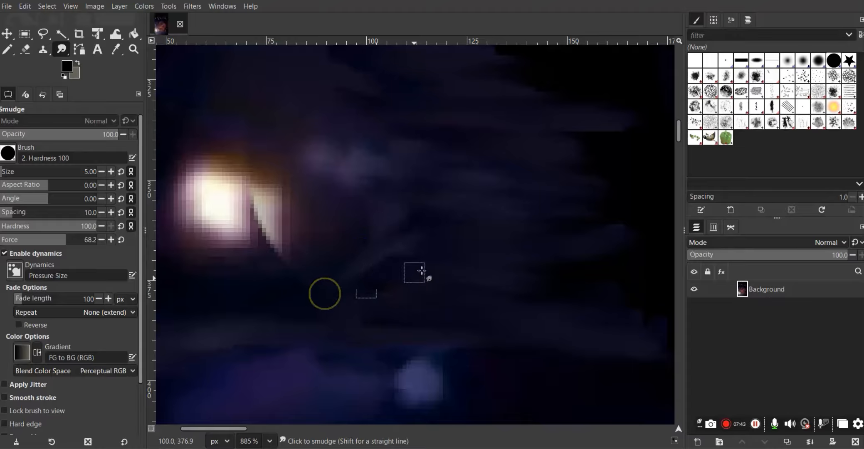
{"action": "mouse_move", "coordinate": [409, 275]}
{"action": "left_mouse_down"}
{"action": "mouse_move", "coordinate": [369, 251]}
{"action": "mouse_move", "coordinate": [472, 223]}
{"action": "mouse_move", "coordinate": [469, 271]}
{"action": "mouse_move", "coordinate": [549, 280]}
{"action": "left_mouse_up"}
{"action": "mouse_move", "coordinate": [462, 316]}
{"action": "left_mouse_down"}
{"action": "mouse_move", "coordinate": [368, 311]}
{"action": "mouse_move", "coordinate": [276, 328]}
{"action": "mouse_move", "coordinate": [276, 342]}
{"action": "mouse_move", "coordinate": [357, 353]}
{"action": "mouse_move", "coordinate": [393, 380]}
{"action": "mouse_move", "coordinate": [444, 377]}
{"action": "left_mouse_up"}
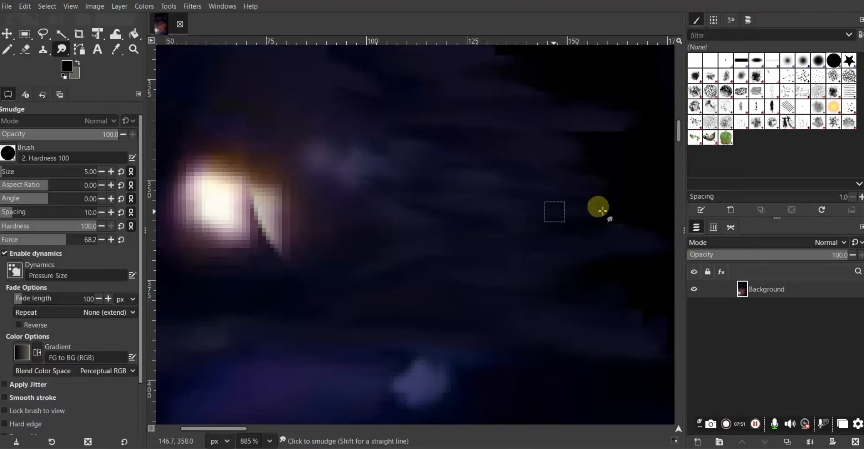
Smudge the haze above and around the leftmost star so its upper edge blends into the black background
{"action": "scroll", "coordinate": [503, 214], "scroll_direction": "up", "scroll_amount": 3}
{"action": "mouse_move", "coordinate": [398, 192]}
{"action": "left_mouse_down"}
{"action": "mouse_move", "coordinate": [443, 137]}
{"action": "mouse_move", "coordinate": [433, 119]}
{"action": "mouse_move", "coordinate": [542, 91]}
{"action": "mouse_move", "coordinate": [458, 77]}
{"action": "mouse_move", "coordinate": [495, 112]}
{"action": "mouse_move", "coordinate": [430, 124]}
{"action": "left_mouse_up"}
{"action": "left_click_drag", "start_coordinate": [235, 156], "coordinate": [333, 173]}
{"action": "scroll", "coordinate": [511, 201], "scroll_direction": "down", "scroll_amount": 2}
{"action": "scroll", "coordinate": [325, 165], "scroll_direction": "up", "scroll_amount": 2}
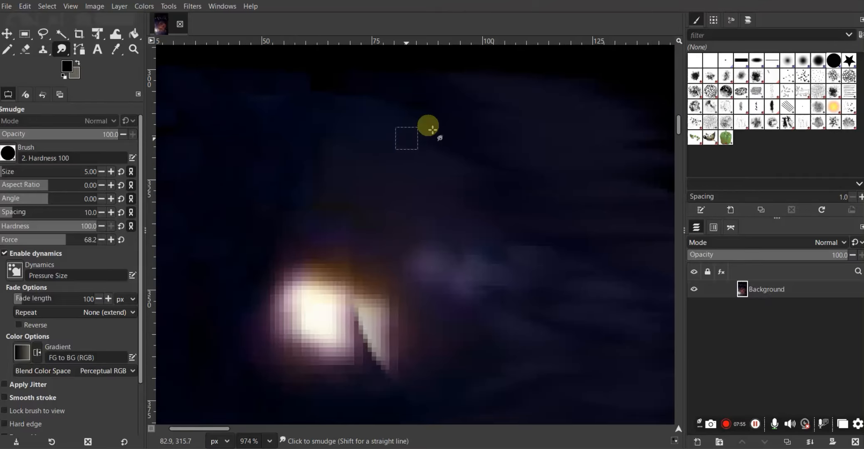
{"action": "mouse_move", "coordinate": [433, 130]}
{"action": "left_mouse_down"}
{"action": "mouse_move", "coordinate": [463, 85]}
{"action": "mouse_move", "coordinate": [392, 76]}
{"action": "left_mouse_up"}
{"action": "scroll", "coordinate": [566, 220], "scroll_direction": "down", "scroll_amount": 2}
{"action": "scroll", "coordinate": [333, 242], "scroll_direction": "up", "scroll_amount": 2}
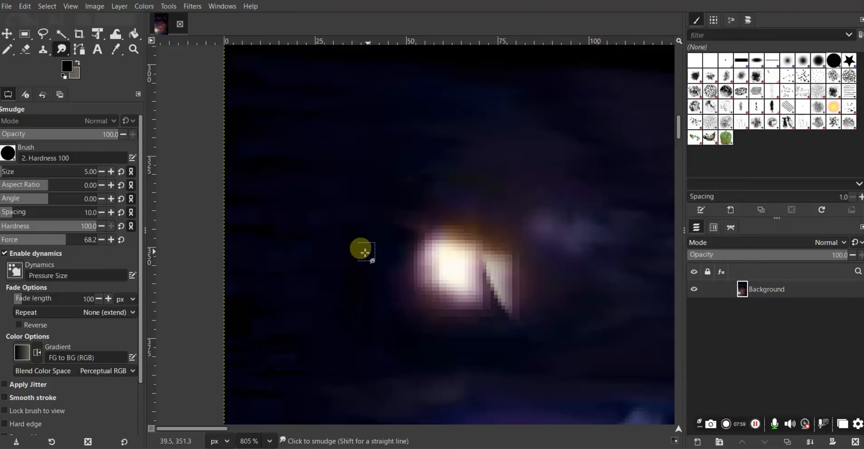
{"action": "scroll", "coordinate": [362, 250], "scroll_direction": "down", "scroll_amount": 5}
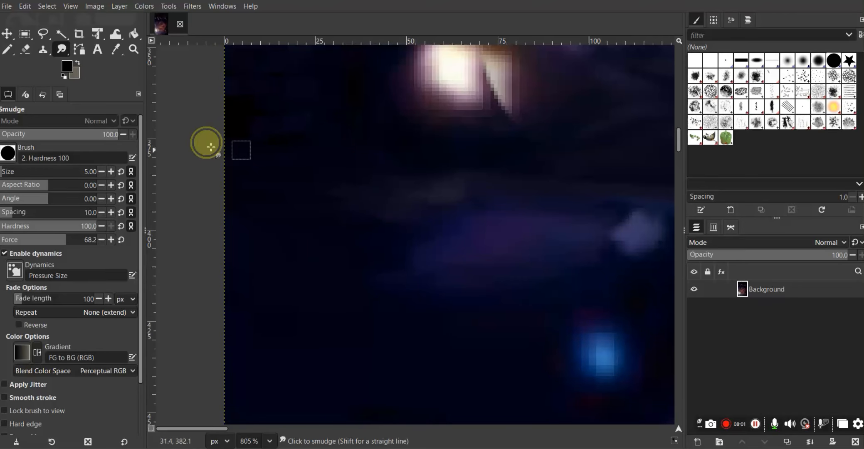
{"action": "scroll", "coordinate": [250, 166], "scroll_direction": "up", "scroll_amount": 4}
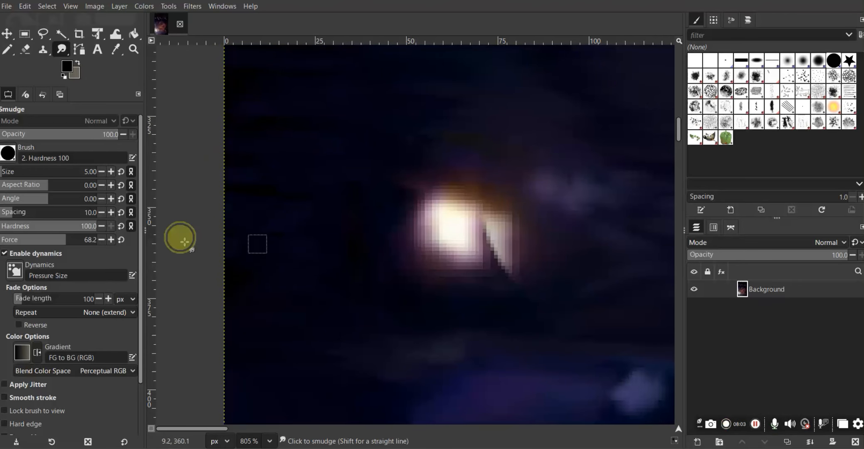
{"action": "scroll", "coordinate": [246, 96], "scroll_direction": "up", "scroll_amount": 3}
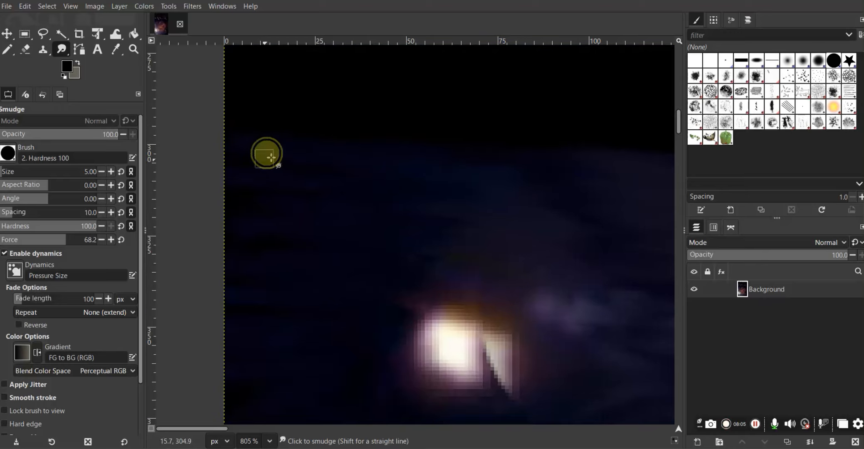
{"action": "scroll", "coordinate": [292, 229], "scroll_direction": "down", "scroll_amount": 4}
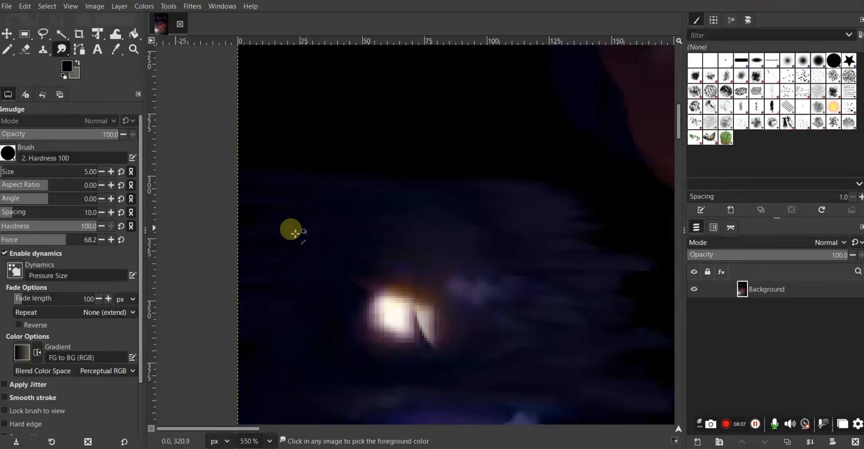
{"action": "scroll", "coordinate": [287, 256], "scroll_direction": "down", "scroll_amount": 4}
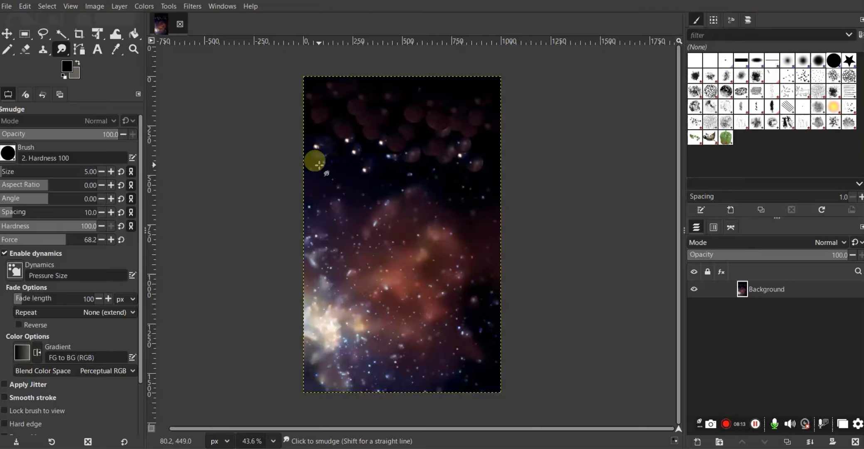
Clone the pale haze spot beside the leftmost star to the star's upper left, using a brush size of 23
{"action": "scroll", "coordinate": [317, 158], "scroll_direction": "up", "scroll_amount": 3}
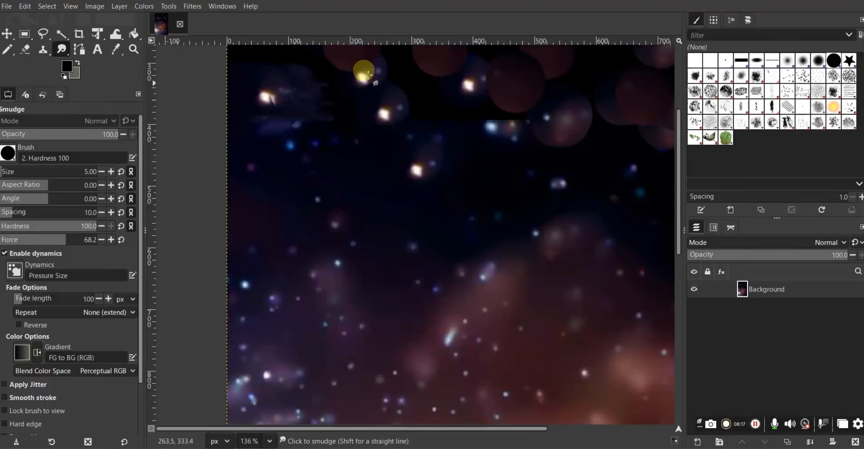
{"action": "scroll", "coordinate": [270, 97], "scroll_direction": "up", "scroll_amount": 4}
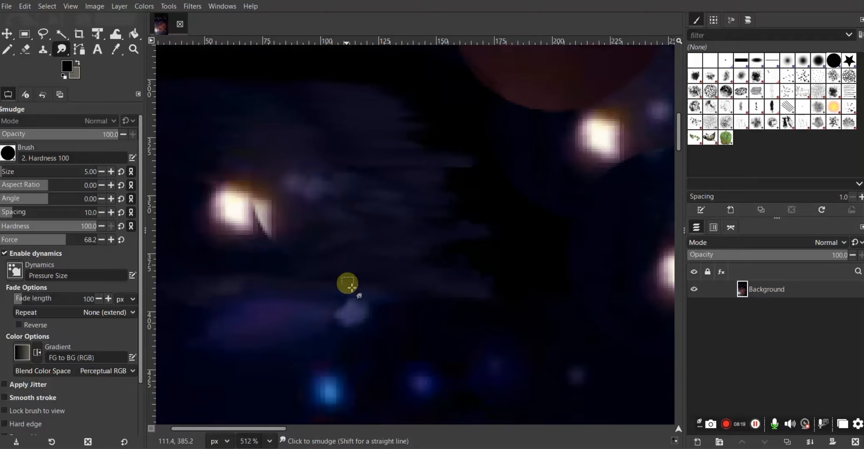
{"action": "left_click", "coordinate": [41, 51]}
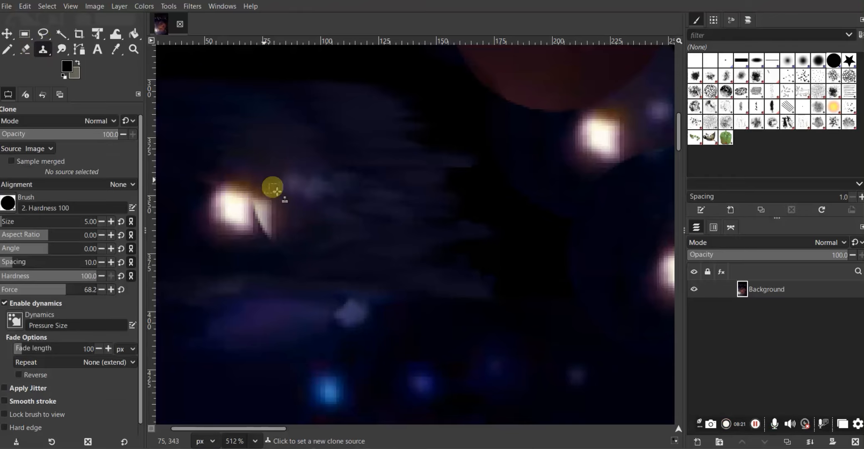
{"action": "left_click", "coordinate": [311, 184]}
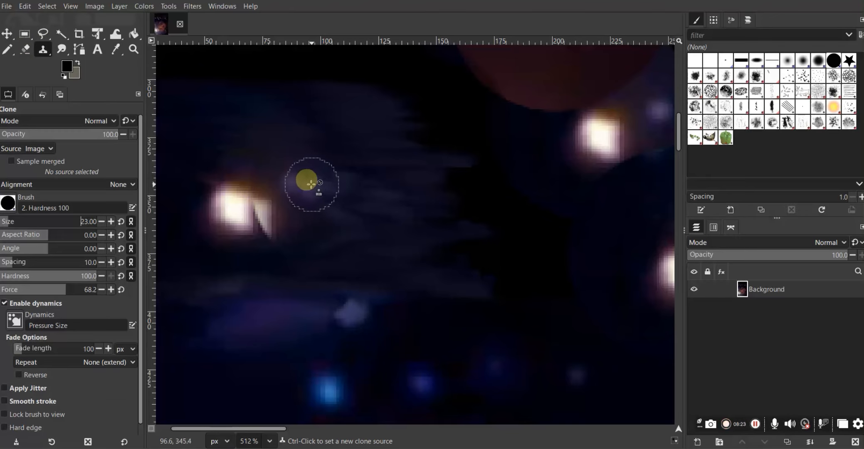
{"action": "left_click", "coordinate": [310, 184], "text": "ctrl"}
{"action": "left_click", "coordinate": [257, 157]}
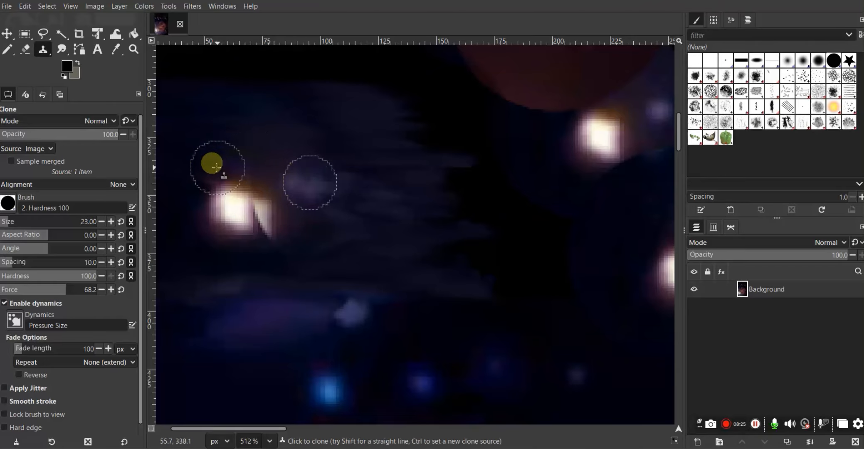
{"action": "left_click", "coordinate": [206, 159]}
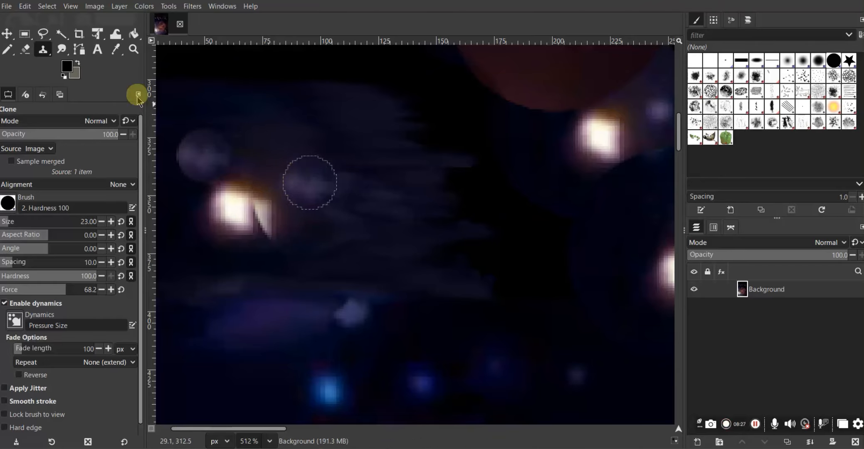
Cover the original pale spot and the patch right of the leftmost star with clone dabs sampled from the surrounding dark haze
{"action": "left_click", "coordinate": [306, 122], "text": "ctrl"}
{"action": "left_click", "coordinate": [307, 179]}
{"action": "left_click", "coordinate": [383, 231]}
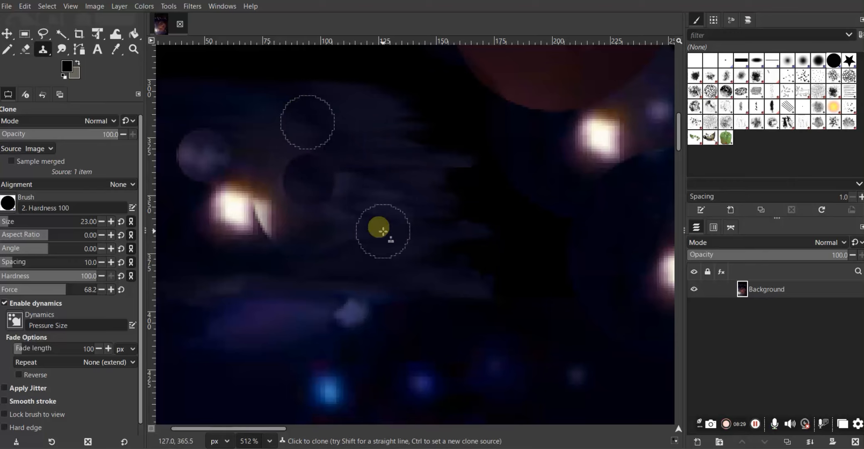
{"action": "left_click", "coordinate": [326, 235], "text": "ctrl"}
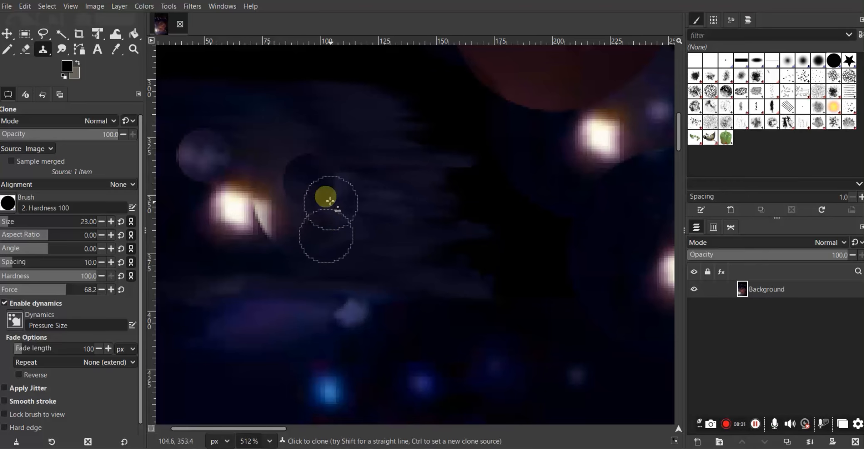
{"action": "left_click", "coordinate": [264, 157], "text": "ctrl"}
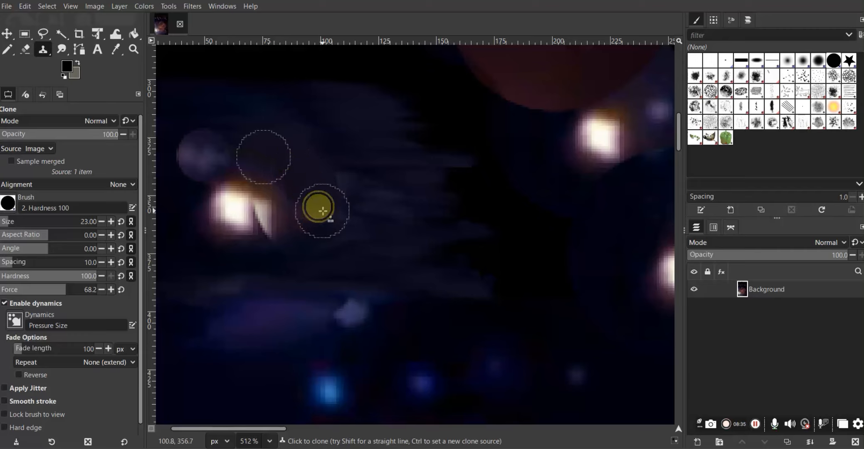
{"action": "left_click", "coordinate": [321, 239]}
{"action": "left_click", "coordinate": [383, 251], "text": "ctrl"}
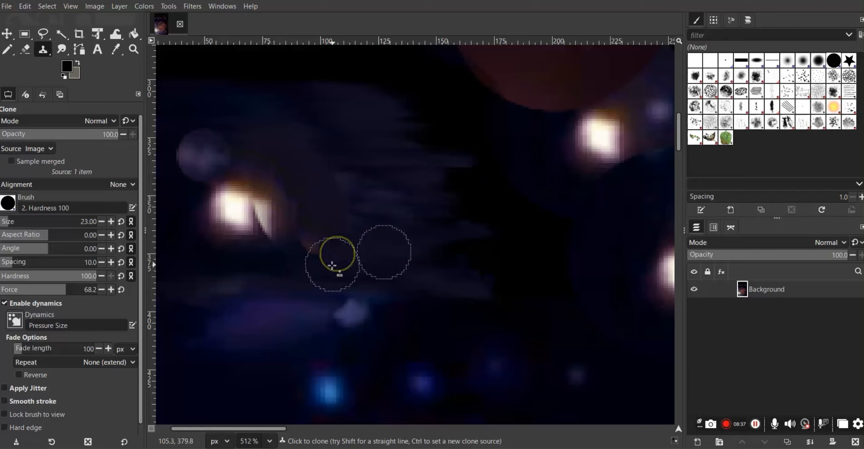
{"action": "left_click", "coordinate": [380, 180], "text": "ctrl"}
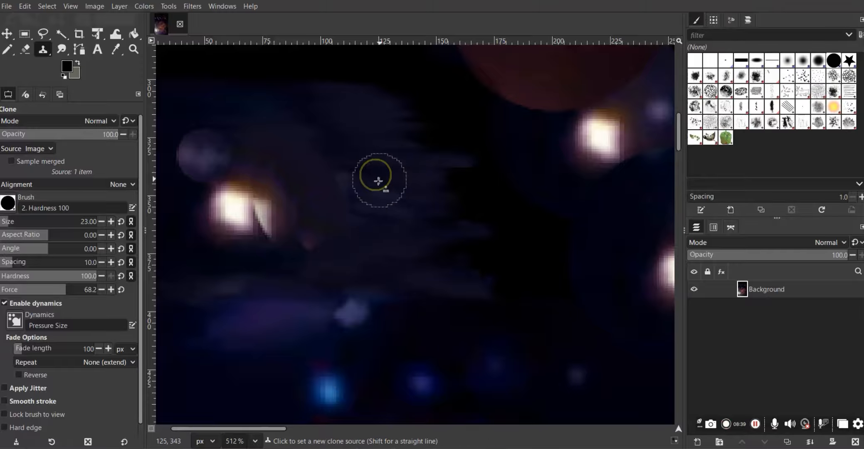
Smudge the orange remnant at the lower right of the leftmost star into the dark haze, using a brush size of 3
{"action": "left_click", "coordinate": [60, 53]}
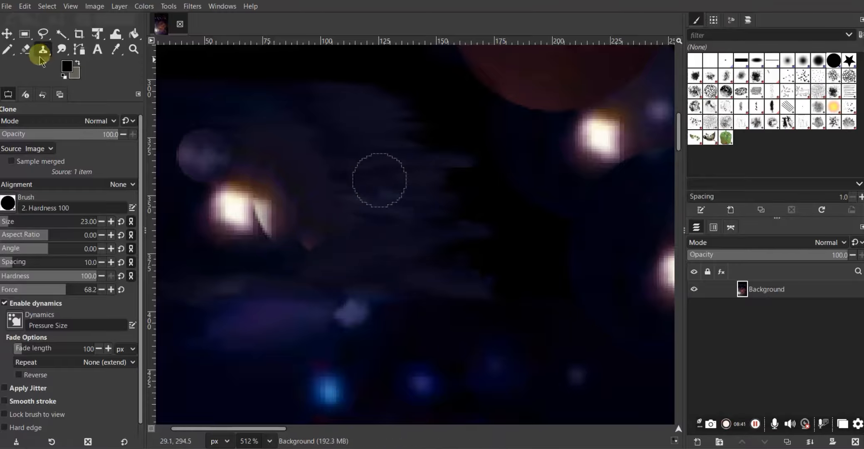
{"action": "scroll", "coordinate": [270, 245], "scroll_direction": "up", "scroll_amount": 3, "text": "ctrl"}
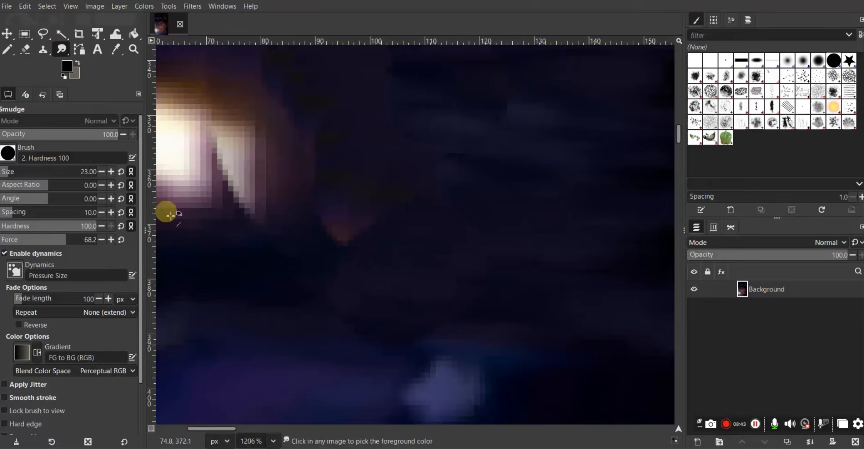
{"action": "scroll", "coordinate": [337, 271], "scroll_direction": "up", "scroll_amount": 1, "text": "ctrl"}
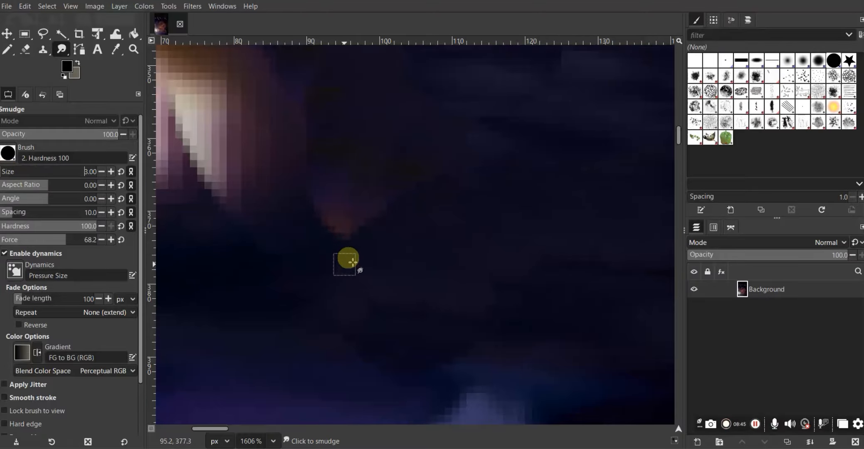
{"action": "left_click_drag", "start_coordinate": [346, 195], "coordinate": [460, 233]}
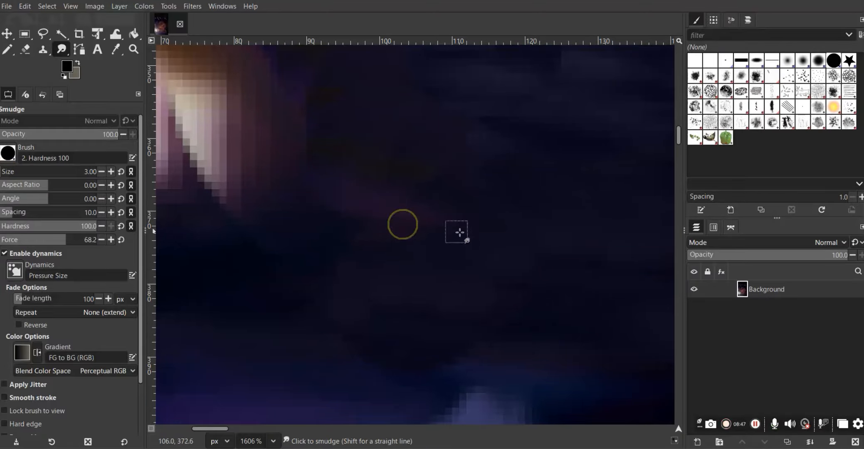
{"action": "scroll", "coordinate": [499, 263], "scroll_direction": "up", "scroll_amount": 2}
{"action": "scroll", "coordinate": [499, 233], "scroll_direction": "up", "scroll_amount": 3}
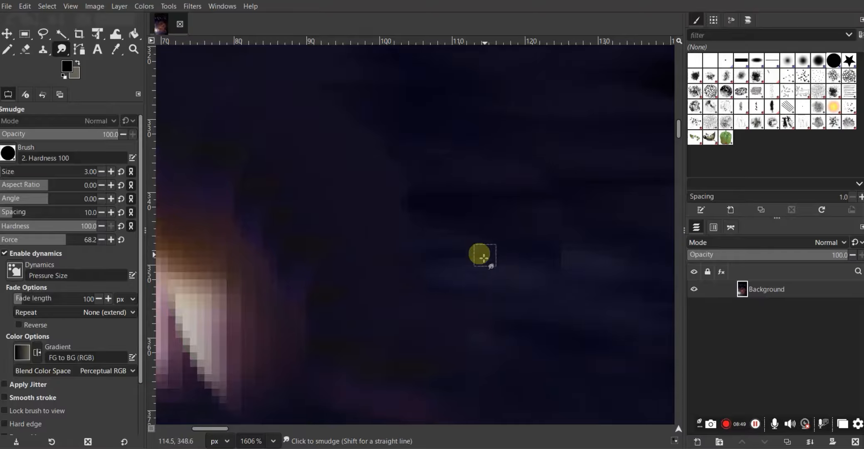
{"action": "scroll", "coordinate": [535, 262], "scroll_direction": "down", "scroll_amount": 2, "text": "ctrl"}
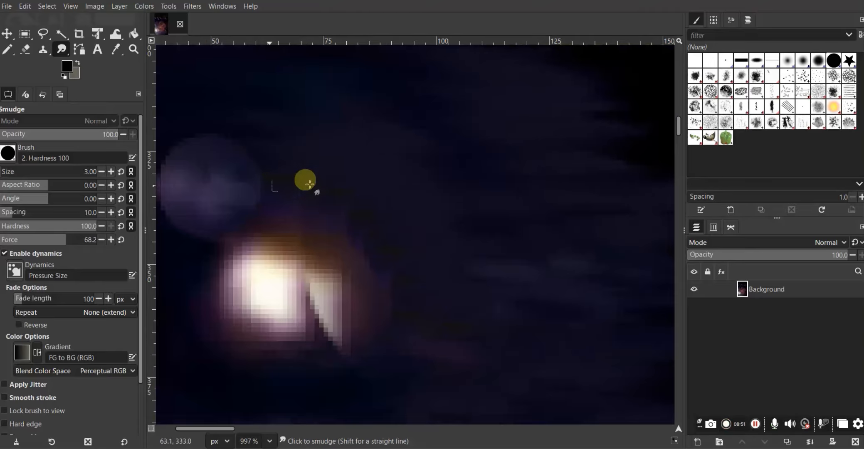
Smudge the edges of the pale haze spot at the leftmost star's upper left outward into the dark background
{"action": "scroll", "coordinate": [353, 241], "scroll_direction": "up", "scroll_amount": 2, "text": "ctrl"}
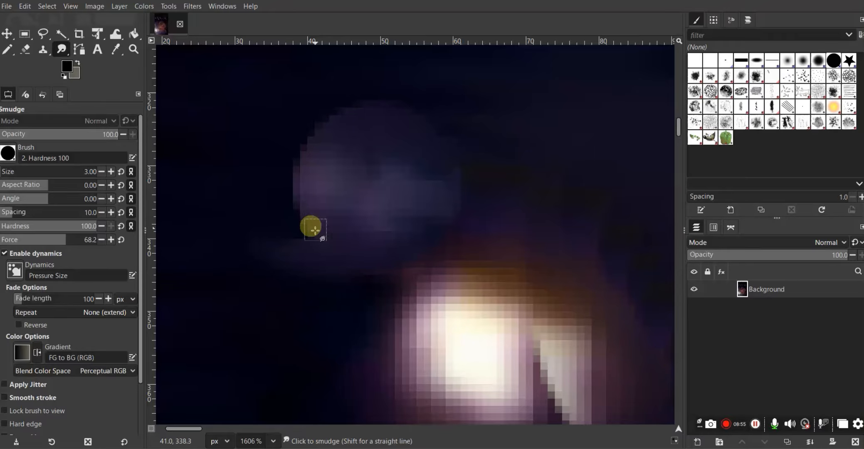
{"action": "left_click_drag", "start_coordinate": [315, 230], "coordinate": [235, 203]}
{"action": "mouse_move", "coordinate": [306, 171]}
{"action": "left_mouse_down"}
{"action": "mouse_move", "coordinate": [265, 145]}
{"action": "mouse_move", "coordinate": [275, 124]}
{"action": "left_mouse_up"}
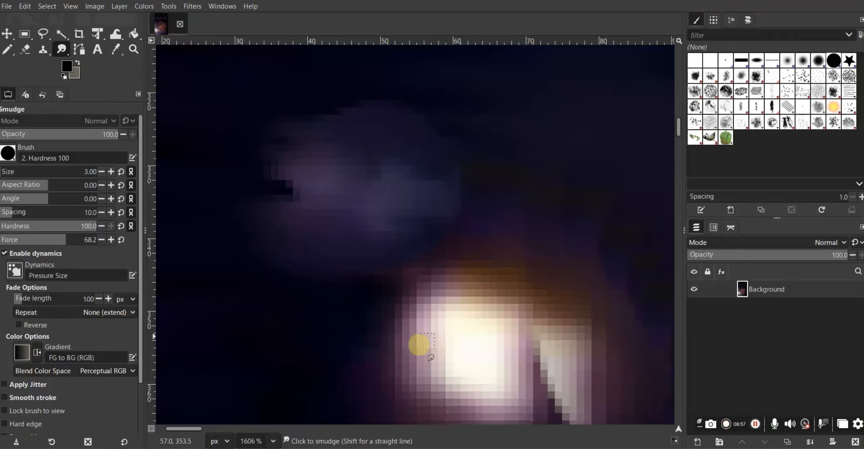
{"action": "scroll", "coordinate": [481, 259], "scroll_direction": "down", "scroll_amount": 3}
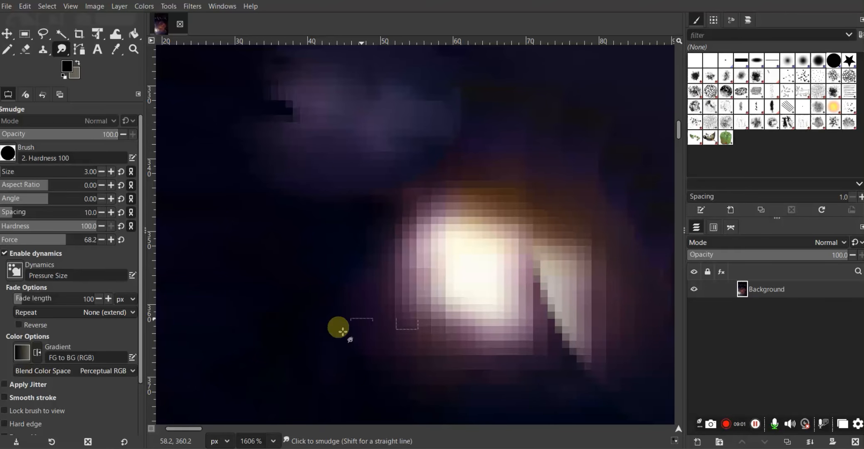
{"action": "scroll", "coordinate": [343, 331], "scroll_direction": "up", "scroll_amount": 6}
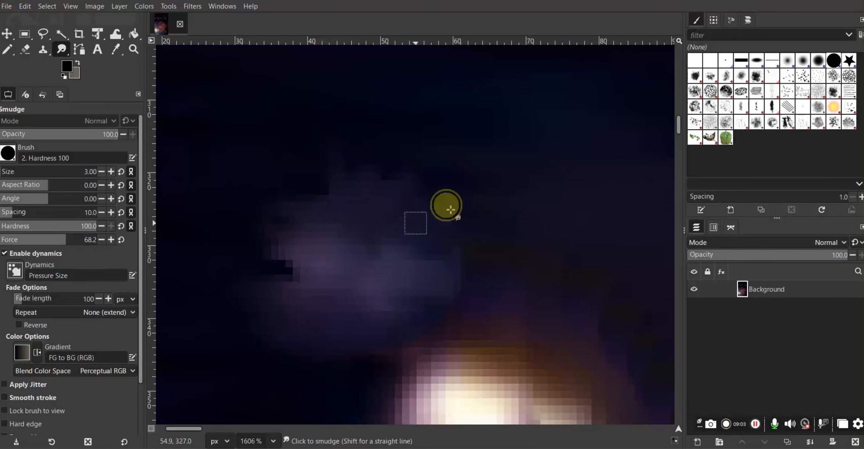
{"action": "left_click_drag", "start_coordinate": [451, 210], "coordinate": [511, 252]}
{"action": "mouse_move", "coordinate": [365, 217]}
{"action": "left_mouse_down"}
{"action": "mouse_move", "coordinate": [308, 177]}
{"action": "mouse_move", "coordinate": [261, 192]}
{"action": "left_mouse_up"}
{"action": "left_click_drag", "start_coordinate": [315, 258], "coordinate": [262, 281]}
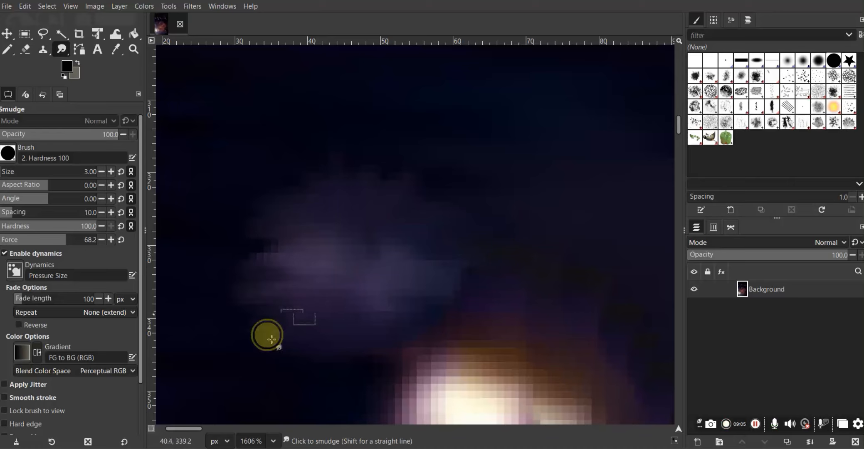
Smudge back and forth across the haze spot above the leftmost star to spread it into a soft, streaky cloud
{"action": "scroll", "coordinate": [356, 302], "scroll_direction": "down", "scroll_amount": 5}
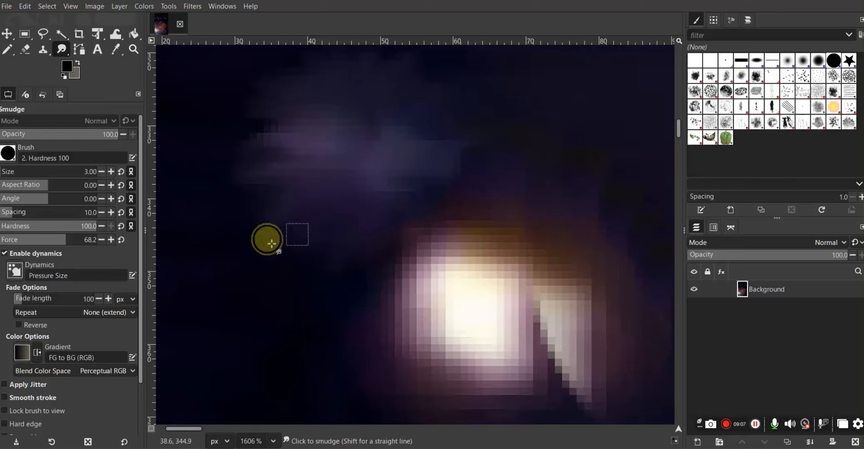
{"action": "scroll", "coordinate": [275, 225], "scroll_direction": "up", "scroll_amount": 5}
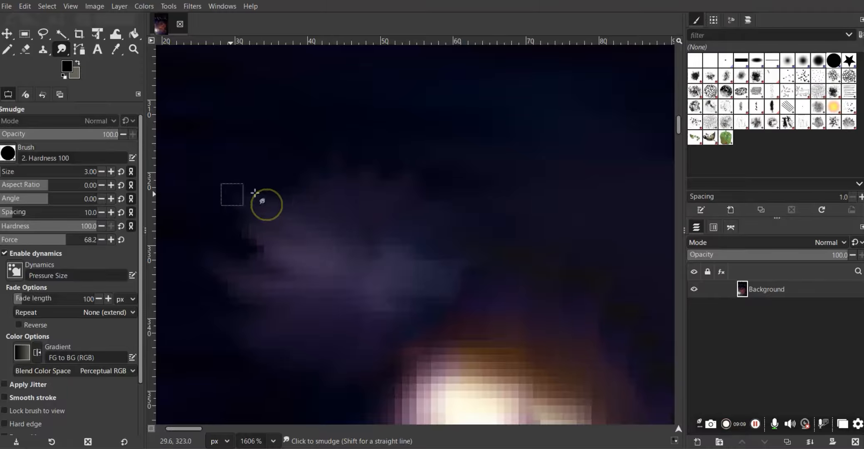
{"action": "mouse_move", "coordinate": [255, 192]}
{"action": "left_mouse_down"}
{"action": "mouse_move", "coordinate": [221, 243]}
{"action": "mouse_move", "coordinate": [380, 253]}
{"action": "mouse_move", "coordinate": [400, 290]}
{"action": "mouse_move", "coordinate": [370, 283]}
{"action": "mouse_move", "coordinate": [350, 240]}
{"action": "mouse_move", "coordinate": [358, 177]}
{"action": "mouse_move", "coordinate": [231, 178]}
{"action": "mouse_move", "coordinate": [386, 211]}
{"action": "mouse_move", "coordinate": [232, 274]}
{"action": "mouse_move", "coordinate": [290, 264]}
{"action": "left_mouse_up"}
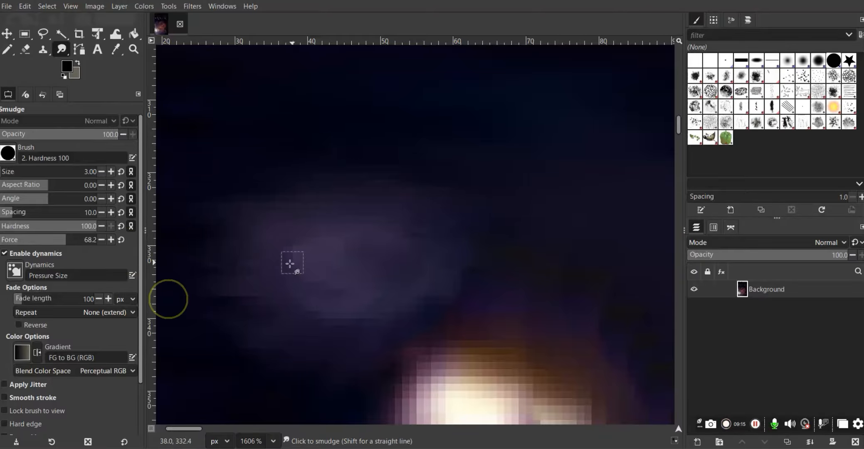
{"action": "scroll", "coordinate": [290, 264], "scroll_direction": "down", "scroll_amount": 3}
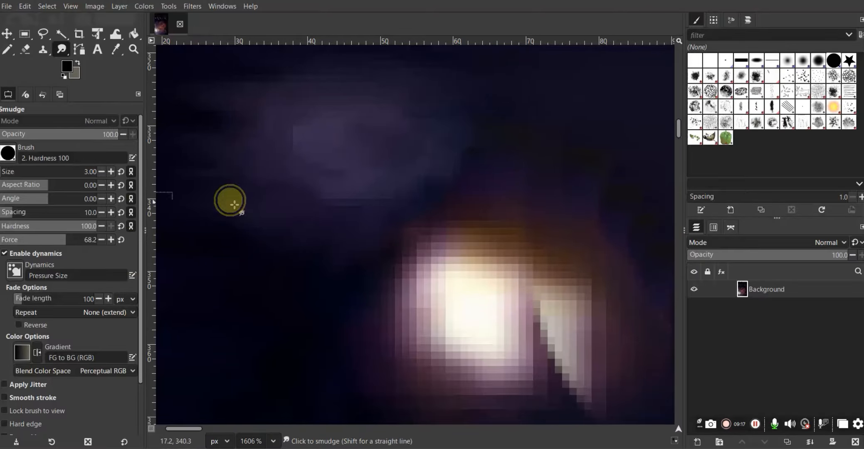
{"action": "scroll", "coordinate": [270, 260], "scroll_direction": "up", "scroll_amount": 2}
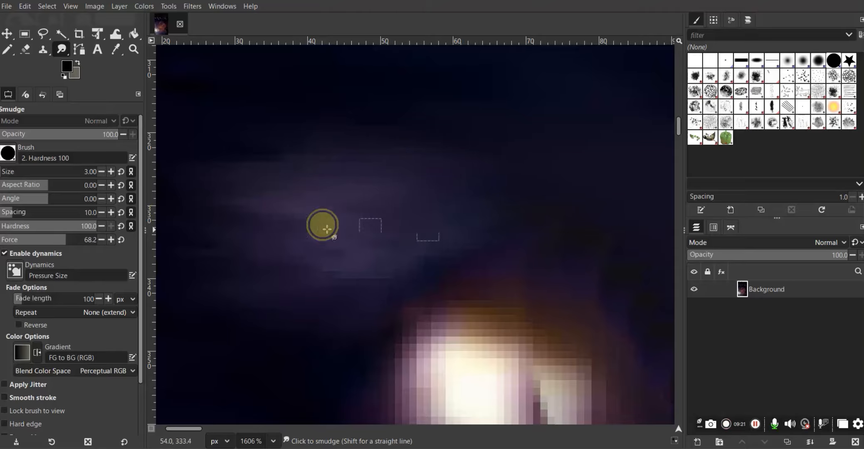
Sample a brown tone from the leftmost star and shift its hue to set the foreground colour to muted teal 538681
{"action": "scroll", "coordinate": [415, 285], "scroll_direction": "down", "scroll_amount": 5}
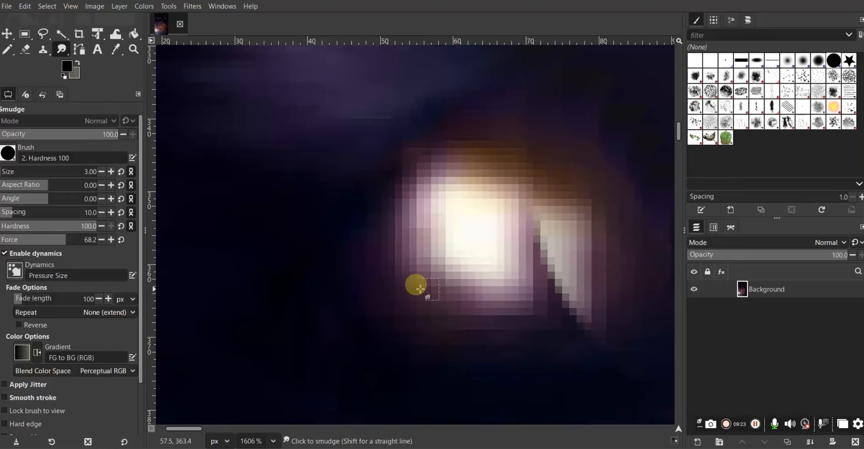
{"action": "scroll", "coordinate": [260, 240], "scroll_direction": "down", "scroll_amount": 7}
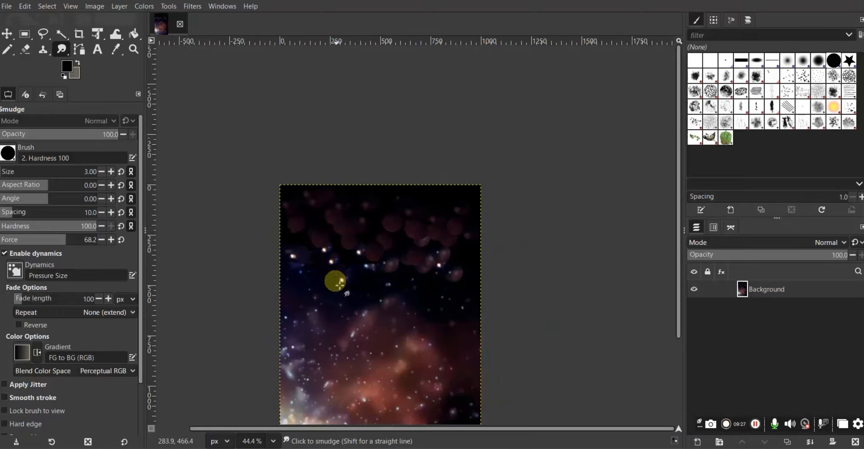
{"action": "scroll", "coordinate": [340, 284], "scroll_direction": "up", "scroll_amount": 9}
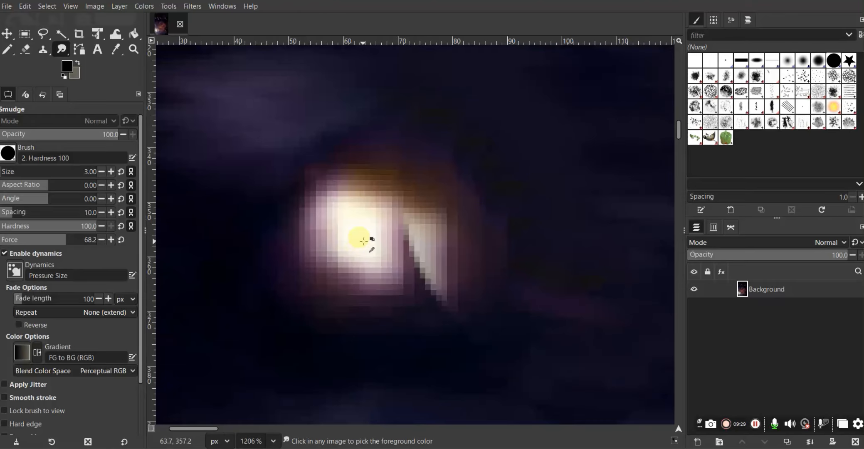
{"action": "scroll", "coordinate": [364, 241], "scroll_direction": "up", "scroll_amount": 2}
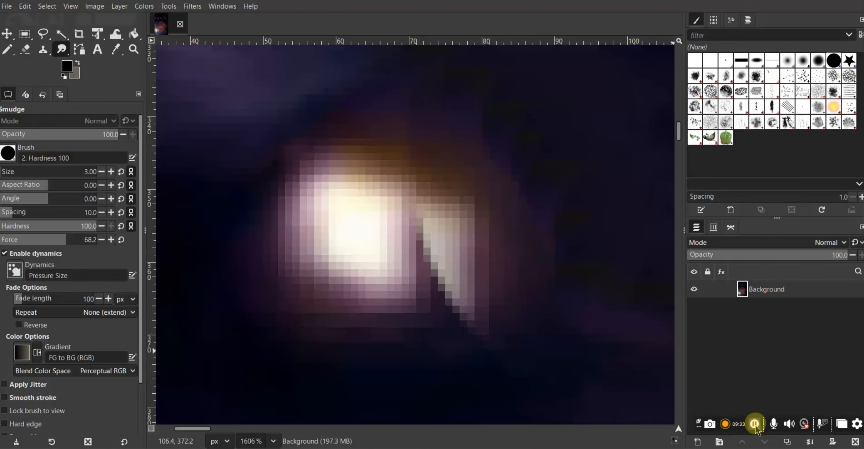
{"action": "left_click", "coordinate": [116, 49]}
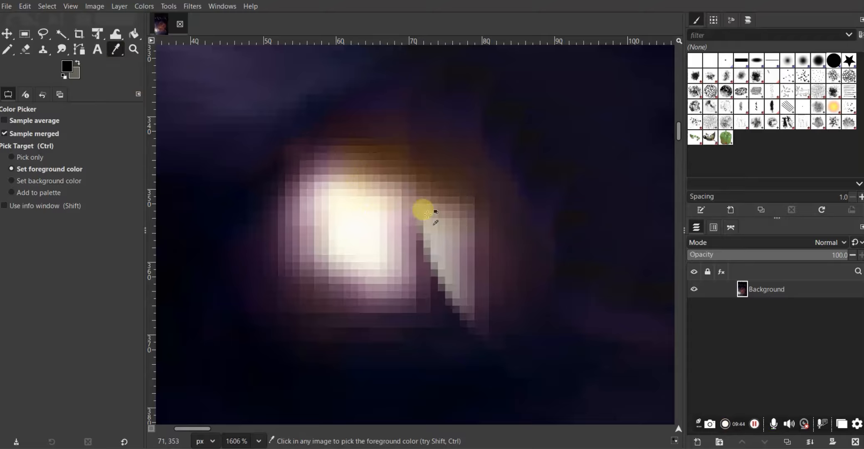
{"action": "left_click", "coordinate": [67, 66]}
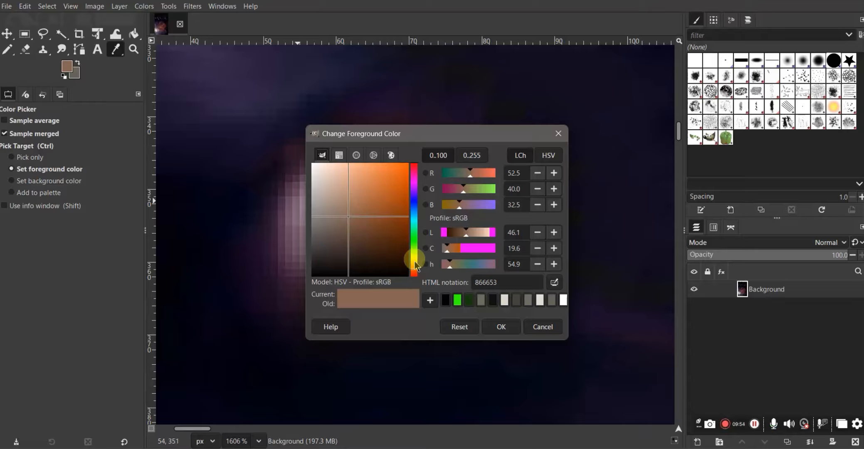
{"action": "left_click", "coordinate": [415, 224]}
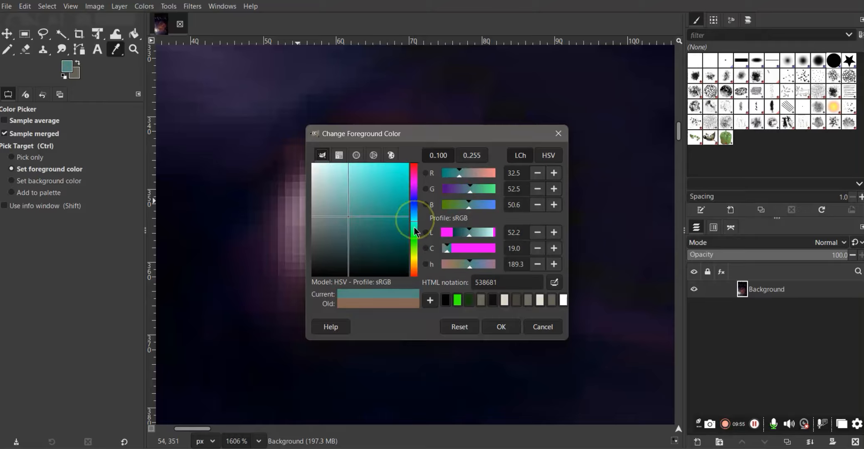
{"action": "left_click", "coordinate": [502, 327]}
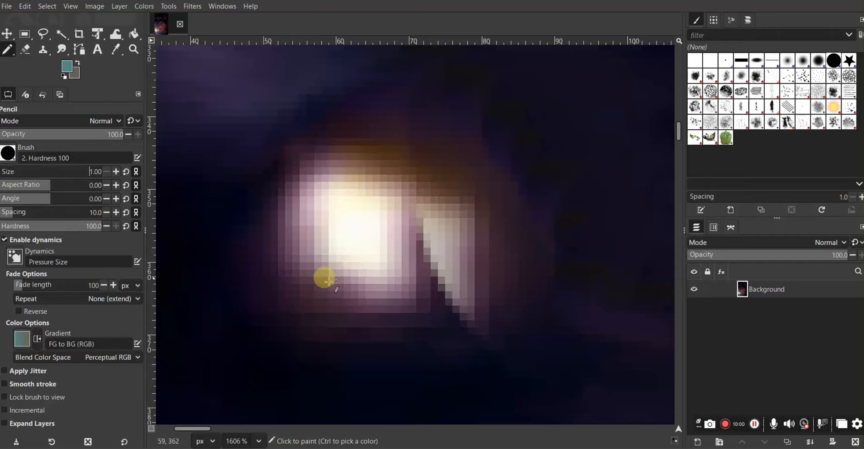
Scatter teal pixels around the leftmost star's bright core and the adjoining wedge's outer edge with the Pencil at size 1
{"action": "left_click_drag", "start_coordinate": [383, 184], "coordinate": [368, 184]}
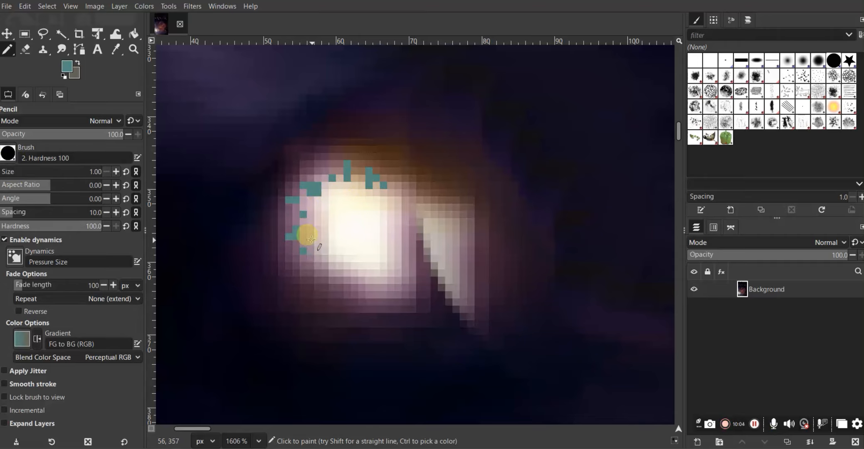
{"action": "left_click_drag", "start_coordinate": [328, 294], "coordinate": [372, 305]}
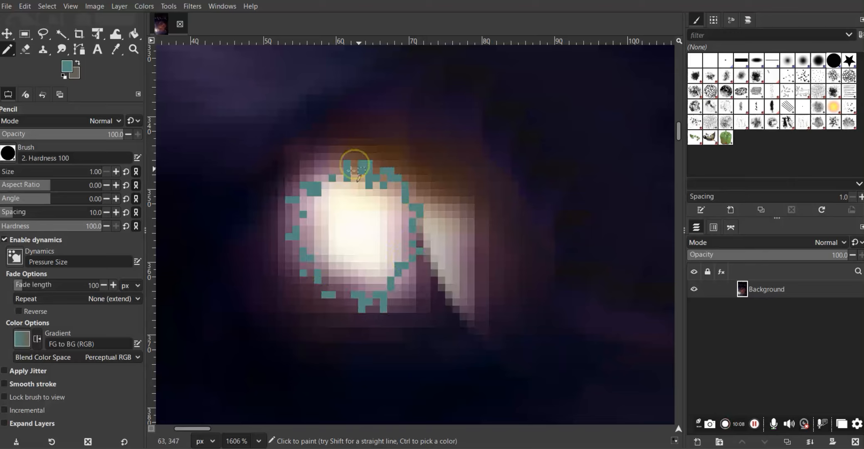
{"action": "mouse_move", "coordinate": [298, 194]}
{"action": "left_mouse_down"}
{"action": "mouse_move", "coordinate": [281, 255]}
{"action": "mouse_move", "coordinate": [312, 294]}
{"action": "left_mouse_up"}
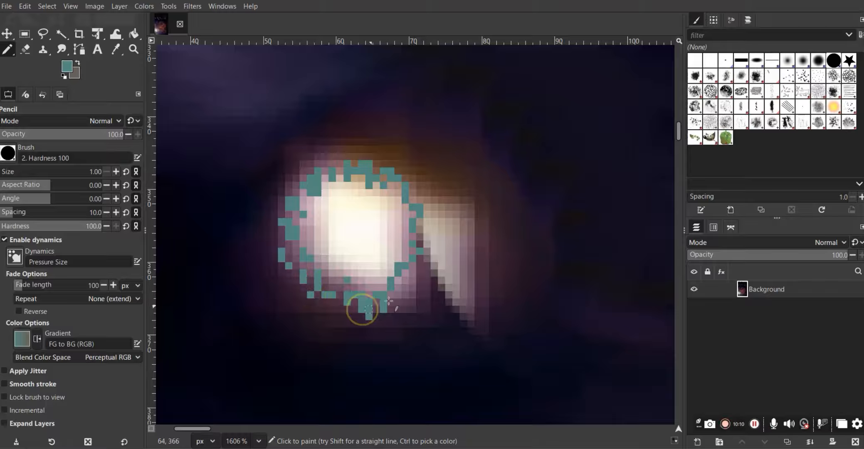
{"action": "mouse_move", "coordinate": [490, 269]}
{"action": "left_mouse_down"}
{"action": "mouse_move", "coordinate": [478, 270]}
{"action": "mouse_move", "coordinate": [457, 187]}
{"action": "mouse_move", "coordinate": [365, 152]}
{"action": "mouse_move", "coordinate": [353, 157]}
{"action": "left_mouse_up"}
Darken the foreground colour to 4d7a76 and pencil more scattered pixels around the outer rims of the star and wedge
{"action": "left_click", "coordinate": [86, 89]}
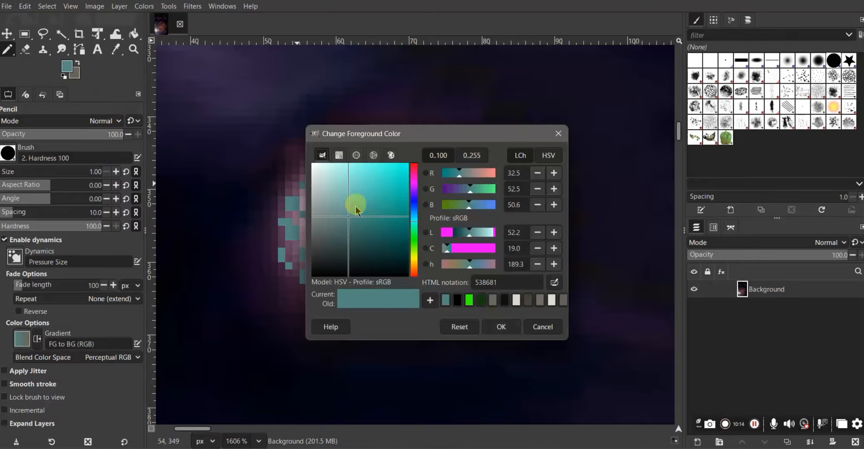
{"action": "left_click", "coordinate": [499, 327]}
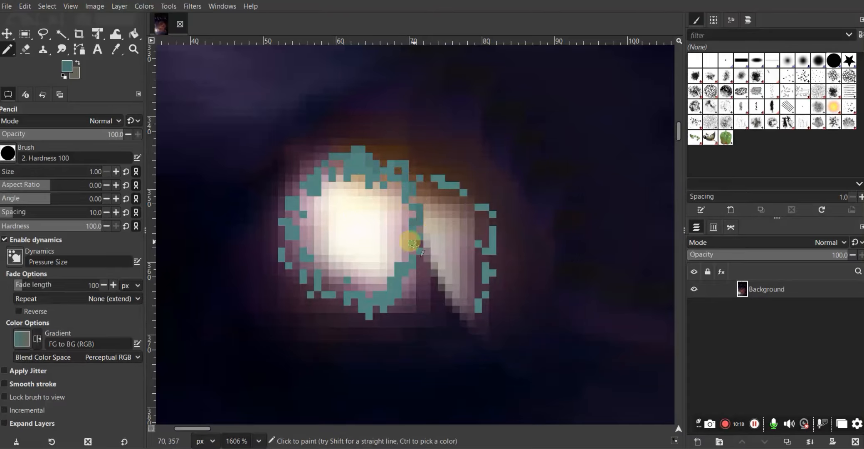
{"action": "mouse_move", "coordinate": [413, 243]}
{"action": "left_mouse_down"}
{"action": "mouse_move", "coordinate": [414, 290]}
{"action": "mouse_move", "coordinate": [405, 302]}
{"action": "mouse_move", "coordinate": [354, 324]}
{"action": "mouse_move", "coordinate": [308, 300]}
{"action": "mouse_move", "coordinate": [280, 275]}
{"action": "mouse_move", "coordinate": [270, 222]}
{"action": "mouse_move", "coordinate": [301, 174]}
{"action": "left_mouse_up"}
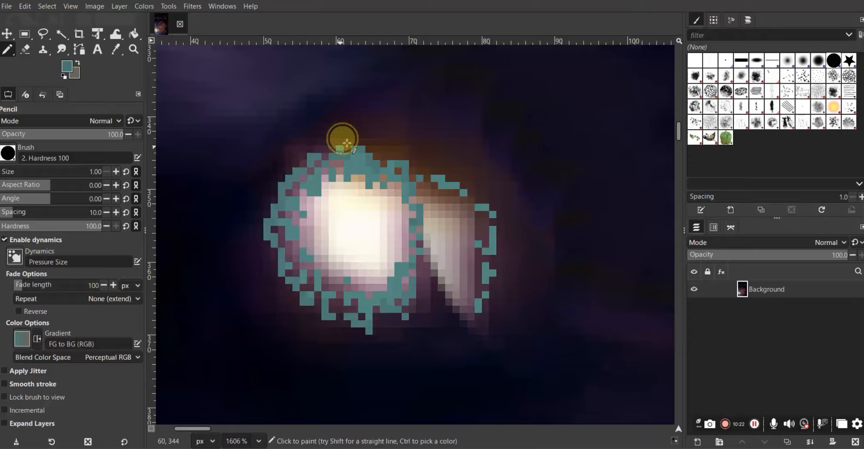
{"action": "mouse_move", "coordinate": [404, 155]}
{"action": "left_mouse_down"}
{"action": "mouse_move", "coordinate": [495, 207]}
{"action": "mouse_move", "coordinate": [502, 268]}
{"action": "mouse_move", "coordinate": [495, 299]}
{"action": "left_mouse_up"}
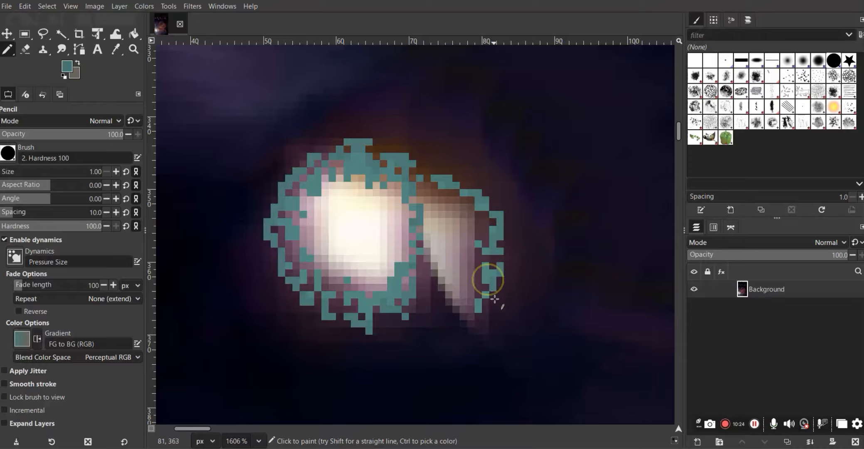
{"action": "mouse_move", "coordinate": [403, 324]}
{"action": "left_mouse_down"}
{"action": "mouse_move", "coordinate": [329, 320]}
{"action": "mouse_move", "coordinate": [297, 288]}
{"action": "left_mouse_up"}
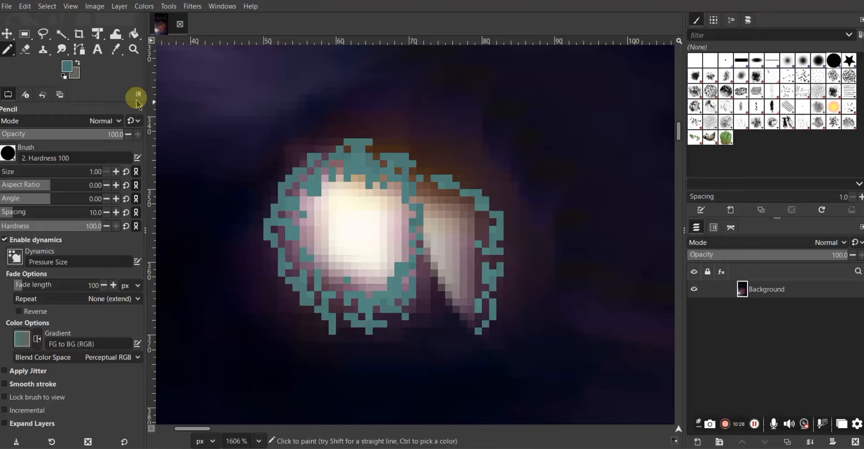
Set the foreground colour to 5b8c87 and pencil a broken ring of pixels inside the star's bright core
{"action": "left_click", "coordinate": [66, 73]}
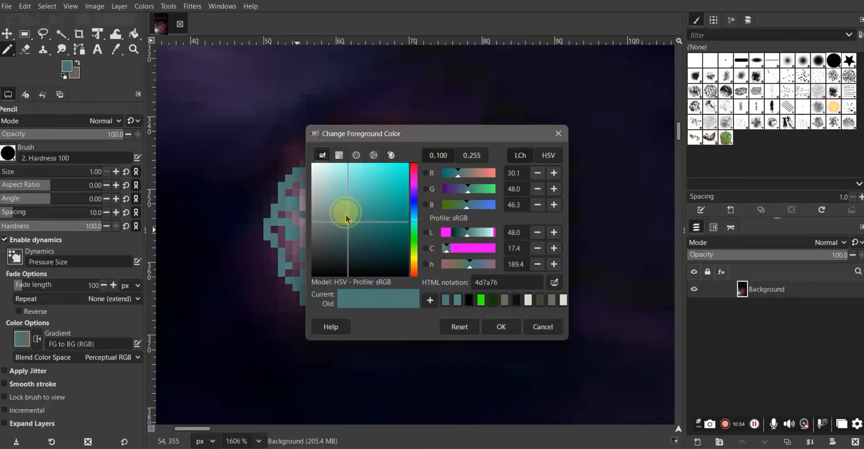
{"action": "left_click", "coordinate": [503, 327]}
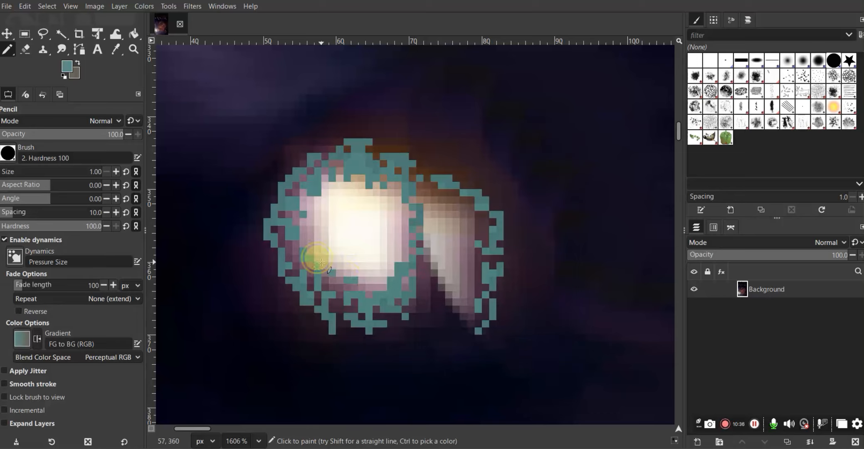
{"action": "left_click", "coordinate": [397, 223]}
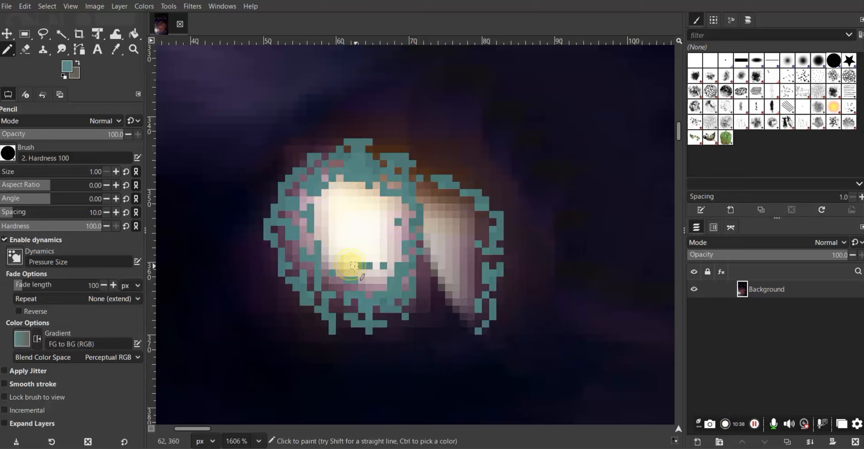
{"action": "left_click_drag", "start_coordinate": [318, 253], "coordinate": [325, 262]}
{"action": "left_click", "coordinate": [313, 201]}
{"action": "left_click_drag", "start_coordinate": [340, 193], "coordinate": [354, 192]}
{"action": "left_click", "coordinate": [376, 199]}
{"action": "left_click_drag", "start_coordinate": [397, 212], "coordinate": [404, 222]}
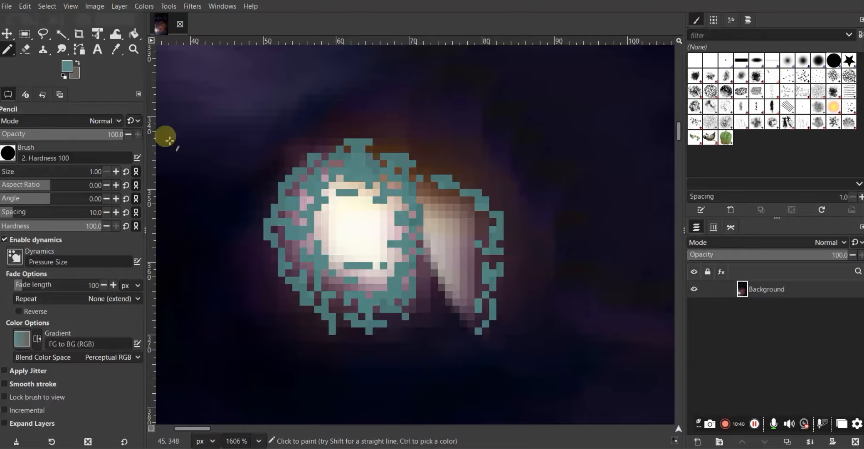
Lighten the foreground colour to a paler teal and pencil pixels over the star's centre and the wedge beside it
{"action": "left_click", "coordinate": [66, 68]}
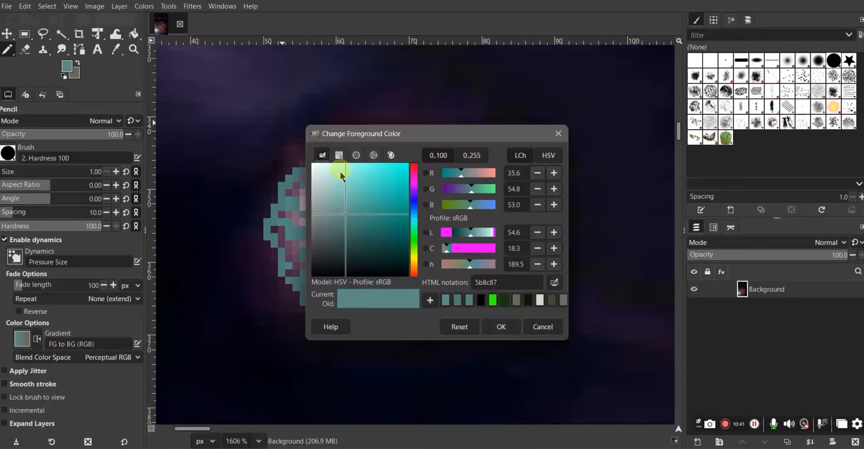
{"action": "left_click", "coordinate": [336, 204]}
{"action": "left_click", "coordinate": [501, 326]}
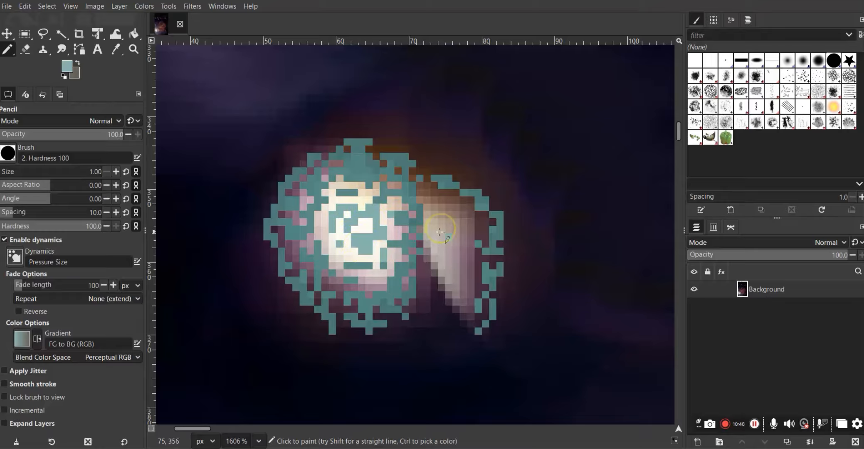
{"action": "mouse_move", "coordinate": [440, 232]}
{"action": "left_mouse_down"}
{"action": "mouse_move", "coordinate": [472, 281]}
{"action": "mouse_move", "coordinate": [477, 246]}
{"action": "mouse_move", "coordinate": [440, 204]}
{"action": "mouse_move", "coordinate": [464, 243]}
{"action": "mouse_move", "coordinate": [429, 210]}
{"action": "mouse_move", "coordinate": [471, 282]}
{"action": "left_mouse_up"}
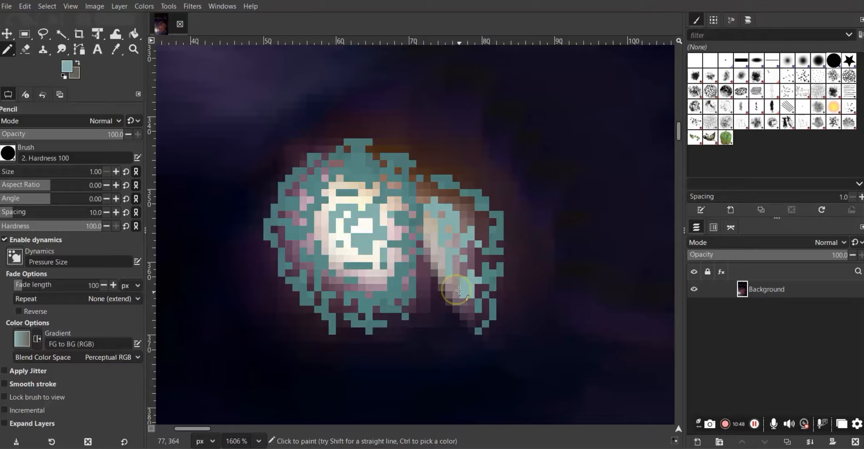
{"action": "left_click_drag", "start_coordinate": [469, 199], "coordinate": [454, 294]}
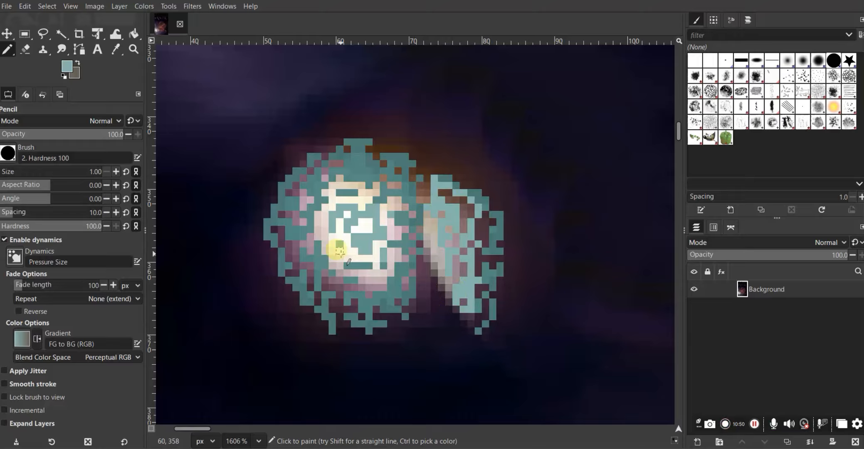
Smudge the teal pixels of the leftmost star and its wedge together at brush size 5
{"action": "left_click", "coordinate": [61, 49]}
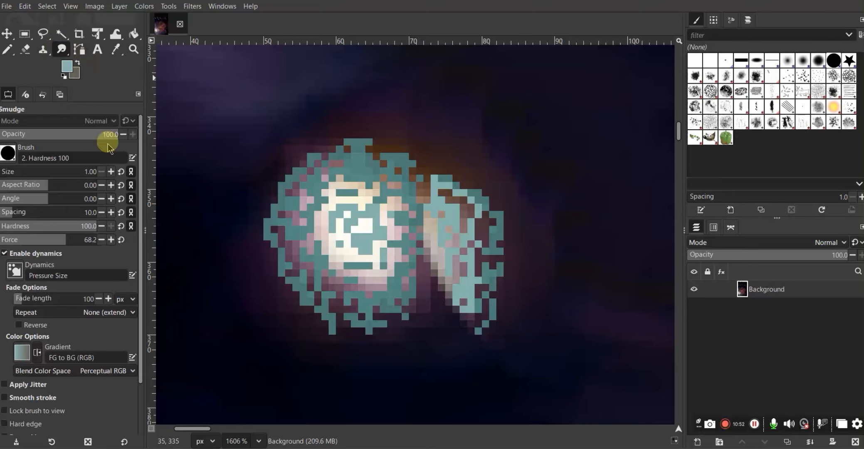
{"action": "left_click", "coordinate": [311, 201]}
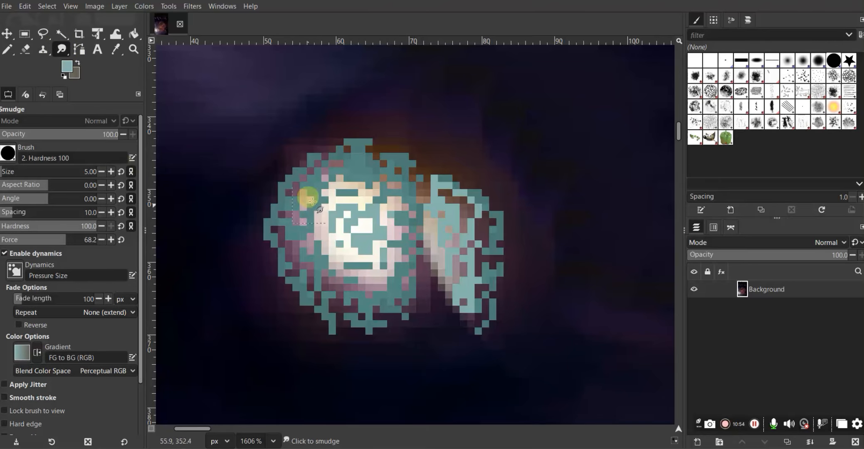
{"action": "mouse_move", "coordinate": [348, 231]}
{"action": "left_mouse_down"}
{"action": "mouse_move", "coordinate": [374, 229]}
{"action": "mouse_move", "coordinate": [378, 269]}
{"action": "mouse_move", "coordinate": [365, 253]}
{"action": "mouse_move", "coordinate": [344, 275]}
{"action": "mouse_move", "coordinate": [320, 213]}
{"action": "mouse_move", "coordinate": [364, 192]}
{"action": "mouse_move", "coordinate": [409, 241]}
{"action": "mouse_move", "coordinate": [382, 279]}
{"action": "mouse_move", "coordinate": [320, 276]}
{"action": "mouse_move", "coordinate": [302, 242]}
{"action": "mouse_move", "coordinate": [309, 192]}
{"action": "mouse_move", "coordinate": [360, 166]}
{"action": "mouse_move", "coordinate": [404, 189]}
{"action": "mouse_move", "coordinate": [421, 245]}
{"action": "mouse_move", "coordinate": [403, 298]}
{"action": "mouse_move", "coordinate": [353, 321]}
{"action": "mouse_move", "coordinate": [304, 294]}
{"action": "mouse_move", "coordinate": [280, 257]}
{"action": "mouse_move", "coordinate": [279, 204]}
{"action": "mouse_move", "coordinate": [297, 171]}
{"action": "mouse_move", "coordinate": [333, 150]}
{"action": "mouse_move", "coordinate": [385, 155]}
{"action": "mouse_move", "coordinate": [432, 181]}
{"action": "mouse_move", "coordinate": [462, 280]}
{"action": "mouse_move", "coordinate": [409, 176]}
{"action": "mouse_move", "coordinate": [463, 184]}
{"action": "mouse_move", "coordinate": [497, 230]}
{"action": "mouse_move", "coordinate": [500, 302]}
{"action": "mouse_move", "coordinate": [473, 350]}
{"action": "mouse_move", "coordinate": [465, 228]}
{"action": "mouse_move", "coordinate": [445, 319]}
{"action": "mouse_move", "coordinate": [487, 232]}
{"action": "mouse_move", "coordinate": [361, 423]}
{"action": "mouse_move", "coordinate": [496, 293]}
{"action": "mouse_move", "coordinate": [499, 225]}
{"action": "mouse_move", "coordinate": [460, 176]}
{"action": "mouse_move", "coordinate": [414, 155]}
{"action": "mouse_move", "coordinate": [344, 148]}
{"action": "mouse_move", "coordinate": [302, 166]}
{"action": "mouse_move", "coordinate": [287, 234]}
{"action": "mouse_move", "coordinate": [323, 291]}
{"action": "mouse_move", "coordinate": [379, 248]}
{"action": "mouse_move", "coordinate": [373, 278]}
{"action": "mouse_move", "coordinate": [318, 204]}
{"action": "mouse_move", "coordinate": [392, 247]}
{"action": "mouse_move", "coordinate": [329, 242]}
{"action": "mouse_move", "coordinate": [361, 225]}
{"action": "mouse_move", "coordinate": [313, 218]}
{"action": "mouse_move", "coordinate": [344, 191]}
{"action": "mouse_move", "coordinate": [325, 153]}
{"action": "mouse_move", "coordinate": [348, 129]}
{"action": "mouse_move", "coordinate": [425, 140]}
{"action": "mouse_move", "coordinate": [488, 205]}
{"action": "mouse_move", "coordinate": [499, 226]}
{"action": "mouse_move", "coordinate": [495, 250]}
{"action": "mouse_move", "coordinate": [457, 232]}
{"action": "mouse_move", "coordinate": [465, 166]}
{"action": "mouse_move", "coordinate": [338, 203]}
{"action": "left_mouse_up"}
{"action": "scroll", "coordinate": [347, 239], "scroll_direction": "down", "scroll_amount": 10}
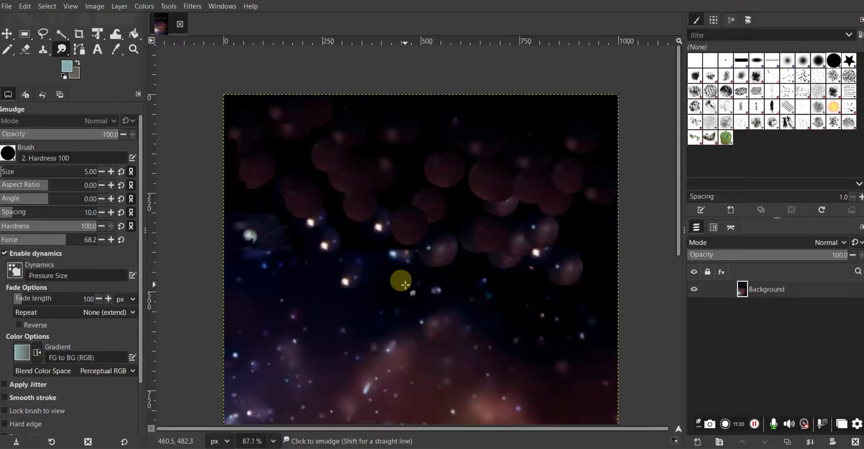
Smudge the dark red haze circles above the leftmost star and the bright stars below them into streaks at brush size 25
{"action": "scroll", "coordinate": [343, 273], "scroll_direction": "up", "scroll_amount": 5}
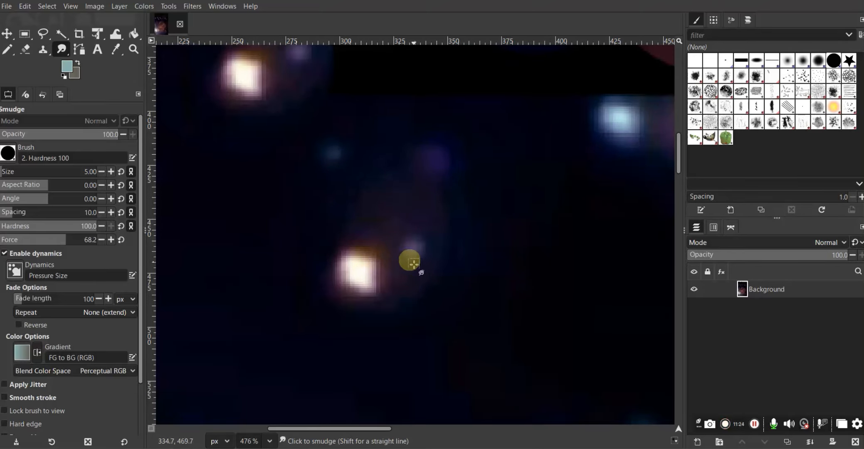
{"action": "scroll", "coordinate": [399, 269], "scroll_direction": "down", "scroll_amount": 2}
{"action": "scroll", "coordinate": [398, 268], "scroll_direction": "down", "scroll_amount": 1}
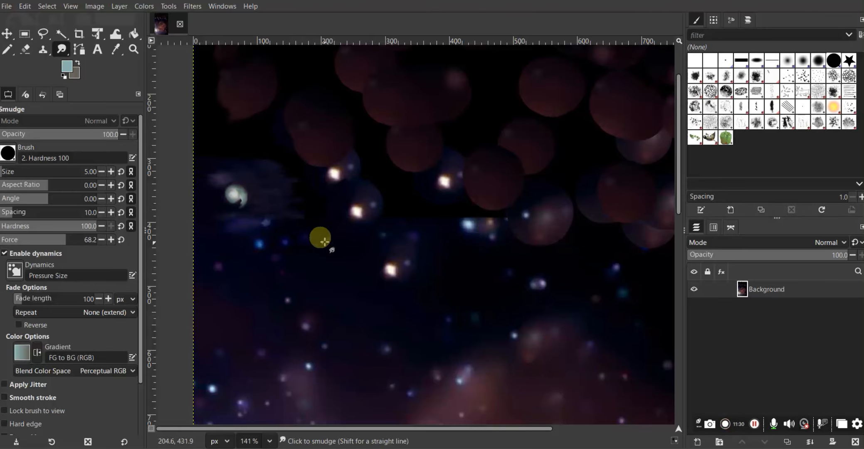
{"action": "scroll", "coordinate": [341, 258], "scroll_direction": "down", "scroll_amount": 2}
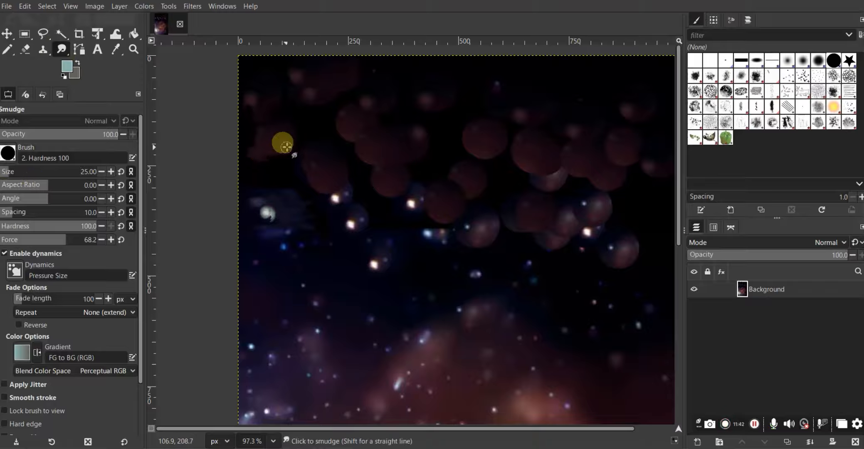
{"action": "mouse_move", "coordinate": [287, 147]}
{"action": "left_mouse_down"}
{"action": "mouse_move", "coordinate": [298, 128]}
{"action": "mouse_move", "coordinate": [303, 145]}
{"action": "mouse_move", "coordinate": [251, 124]}
{"action": "mouse_move", "coordinate": [256, 148]}
{"action": "mouse_move", "coordinate": [294, 135]}
{"action": "mouse_move", "coordinate": [257, 140]}
{"action": "mouse_move", "coordinate": [289, 144]}
{"action": "mouse_move", "coordinate": [328, 212]}
{"action": "mouse_move", "coordinate": [291, 193]}
{"action": "mouse_move", "coordinate": [360, 238]}
{"action": "left_mouse_up"}
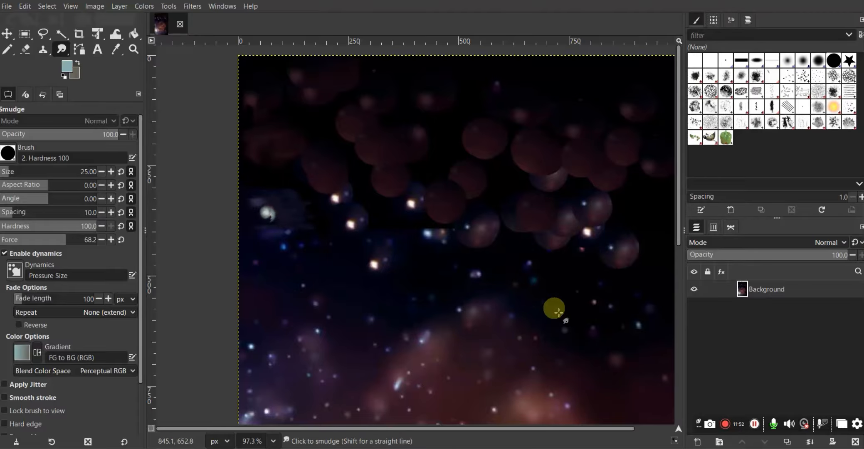
{"action": "left_click", "coordinate": [755, 424]}
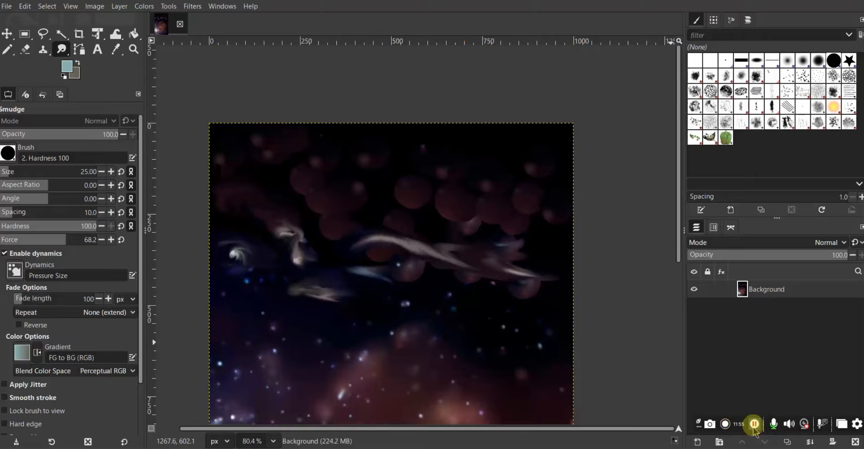
Smudge the long pale streak right of centre outward into several branching wisps
{"action": "mouse_move", "coordinate": [477, 301]}
{"action": "left_mouse_down"}
{"action": "mouse_move", "coordinate": [447, 265]}
{"action": "mouse_move", "coordinate": [415, 256]}
{"action": "mouse_move", "coordinate": [372, 278]}
{"action": "mouse_move", "coordinate": [357, 275]}
{"action": "mouse_move", "coordinate": [395, 280]}
{"action": "mouse_move", "coordinate": [381, 270]}
{"action": "mouse_move", "coordinate": [459, 292]}
{"action": "mouse_move", "coordinate": [372, 280]}
{"action": "mouse_move", "coordinate": [394, 279]}
{"action": "mouse_move", "coordinate": [392, 272]}
{"action": "mouse_move", "coordinate": [455, 291]}
{"action": "mouse_move", "coordinate": [326, 254]}
{"action": "mouse_move", "coordinate": [320, 245]}
{"action": "mouse_move", "coordinate": [442, 236]}
{"action": "left_mouse_up"}
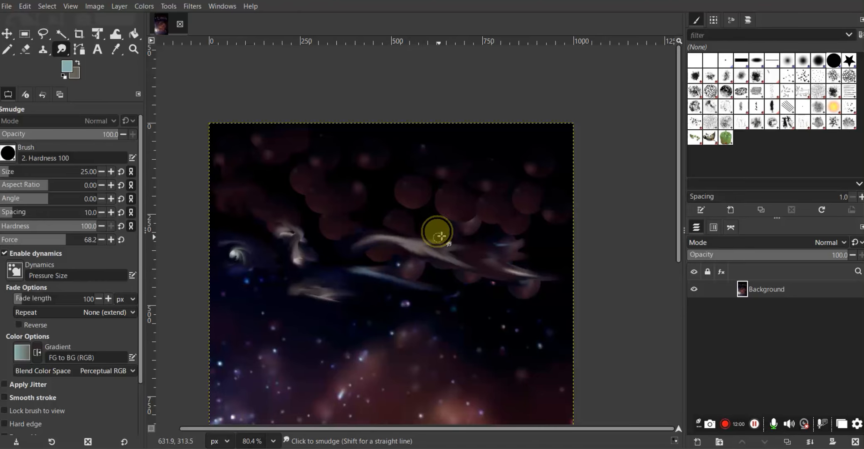
{"action": "left_click_drag", "start_coordinate": [388, 248], "coordinate": [490, 229]}
{"action": "mouse_move", "coordinate": [410, 239]}
{"action": "left_mouse_down"}
{"action": "mouse_move", "coordinate": [510, 228]}
{"action": "mouse_move", "coordinate": [432, 247]}
{"action": "mouse_move", "coordinate": [535, 230]}
{"action": "left_mouse_up"}
{"action": "mouse_move", "coordinate": [458, 252]}
{"action": "left_mouse_down"}
{"action": "mouse_move", "coordinate": [427, 257]}
{"action": "mouse_move", "coordinate": [418, 244]}
{"action": "mouse_move", "coordinate": [510, 268]}
{"action": "mouse_move", "coordinate": [572, 298]}
{"action": "left_mouse_up"}
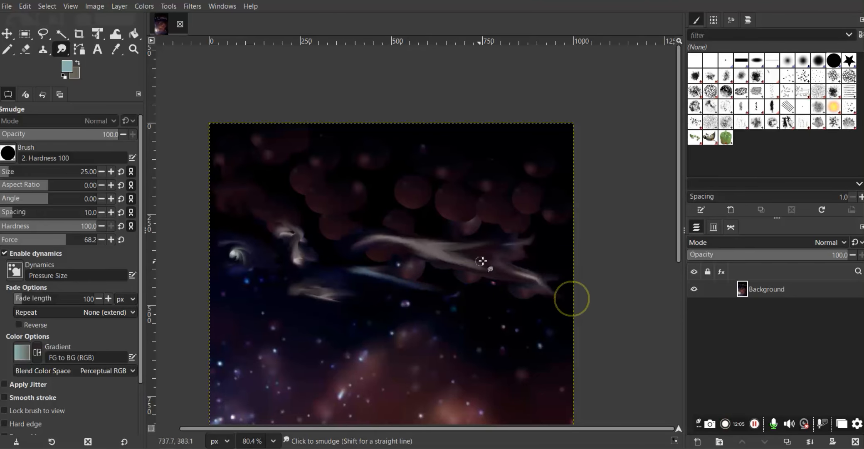
{"action": "mouse_move", "coordinate": [498, 259]}
{"action": "left_mouse_down"}
{"action": "mouse_move", "coordinate": [535, 267]}
{"action": "mouse_move", "coordinate": [533, 239]}
{"action": "mouse_move", "coordinate": [520, 221]}
{"action": "mouse_move", "coordinate": [451, 245]}
{"action": "mouse_move", "coordinate": [472, 197]}
{"action": "left_mouse_up"}
{"action": "left_click_drag", "start_coordinate": [418, 250], "coordinate": [492, 217]}
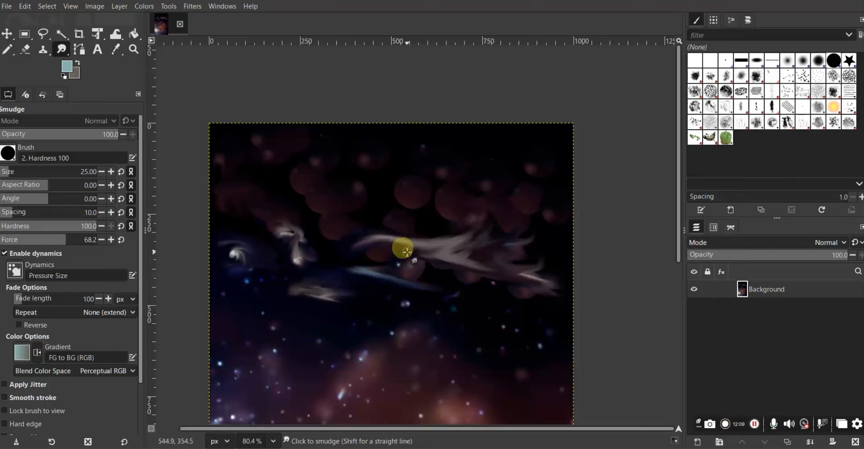
{"action": "left_click_drag", "start_coordinate": [407, 251], "coordinate": [442, 272]}
{"action": "left_click", "coordinate": [182, 24]}
{"action": "left_click", "coordinate": [191, 7]}
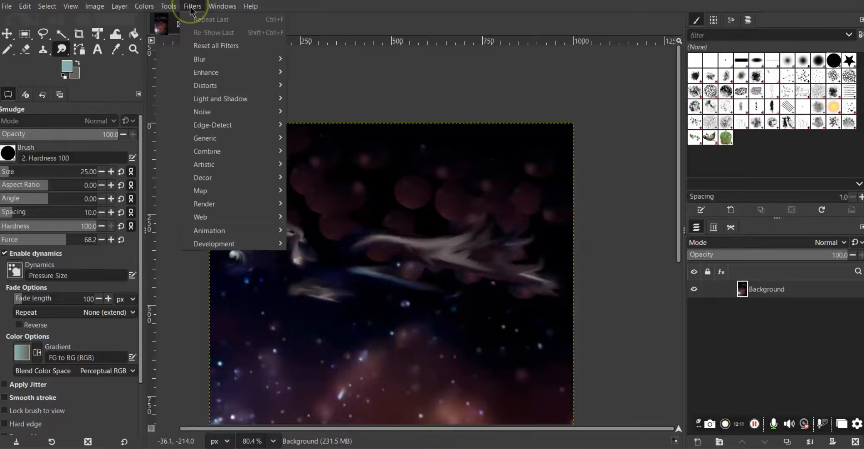
{"action": "left_click", "coordinate": [554, 101]}
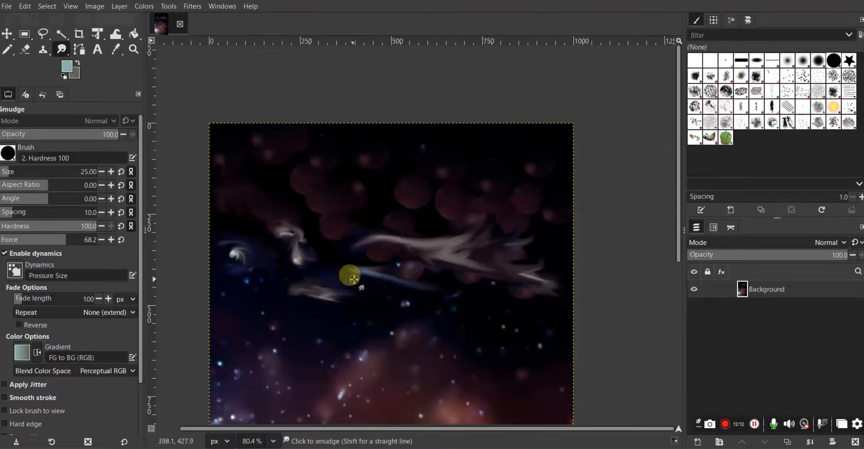
Smudge the remaining dark red haze circles across the upper sky into soft cloud wisps
{"action": "scroll", "coordinate": [432, 254], "scroll_direction": "up", "scroll_amount": 2}
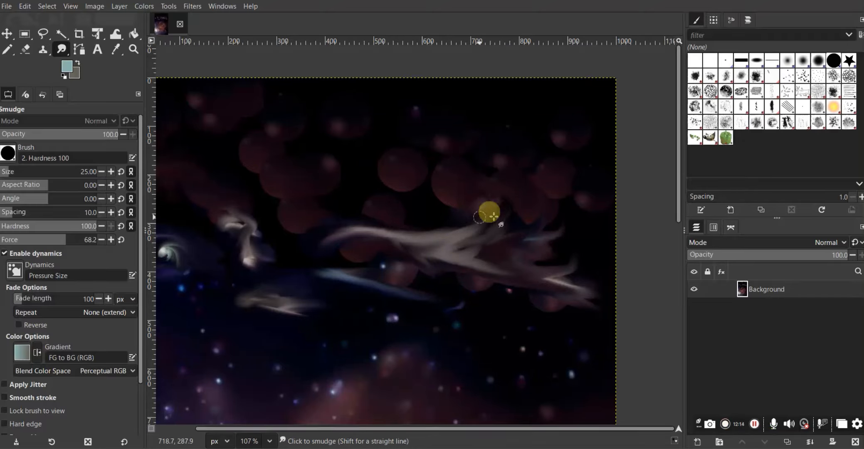
{"action": "mouse_move", "coordinate": [309, 144]}
{"action": "left_mouse_down"}
{"action": "mouse_move", "coordinate": [451, 81]}
{"action": "mouse_move", "coordinate": [476, 125]}
{"action": "mouse_move", "coordinate": [194, 155]}
{"action": "mouse_move", "coordinate": [377, 175]}
{"action": "left_mouse_up"}
{"action": "mouse_move", "coordinate": [258, 169]}
{"action": "left_mouse_down"}
{"action": "mouse_move", "coordinate": [185, 96]}
{"action": "mouse_move", "coordinate": [133, 91]}
{"action": "left_mouse_up"}
{"action": "mouse_move", "coordinate": [212, 97]}
{"action": "left_mouse_down"}
{"action": "mouse_move", "coordinate": [184, 91]}
{"action": "mouse_move", "coordinate": [249, 96]}
{"action": "mouse_move", "coordinate": [234, 110]}
{"action": "mouse_move", "coordinate": [202, 109]}
{"action": "mouse_move", "coordinate": [206, 124]}
{"action": "mouse_move", "coordinate": [189, 106]}
{"action": "left_mouse_up"}
{"action": "mouse_move", "coordinate": [251, 133]}
{"action": "left_mouse_down"}
{"action": "mouse_move", "coordinate": [215, 189]}
{"action": "mouse_move", "coordinate": [247, 171]}
{"action": "mouse_move", "coordinate": [293, 170]}
{"action": "mouse_move", "coordinate": [311, 152]}
{"action": "mouse_move", "coordinate": [243, 104]}
{"action": "mouse_move", "coordinate": [262, 110]}
{"action": "mouse_move", "coordinate": [301, 207]}
{"action": "mouse_move", "coordinate": [259, 240]}
{"action": "mouse_move", "coordinate": [290, 237]}
{"action": "mouse_move", "coordinate": [280, 233]}
{"action": "mouse_move", "coordinate": [254, 251]}
{"action": "mouse_move", "coordinate": [271, 202]}
{"action": "mouse_move", "coordinate": [333, 168]}
{"action": "left_mouse_up"}
{"action": "mouse_move", "coordinate": [271, 186]}
{"action": "left_mouse_down"}
{"action": "mouse_move", "coordinate": [359, 133]}
{"action": "mouse_move", "coordinate": [276, 179]}
{"action": "mouse_move", "coordinate": [278, 160]}
{"action": "mouse_move", "coordinate": [254, 180]}
{"action": "left_mouse_up"}
{"action": "left_click", "coordinate": [755, 424]}
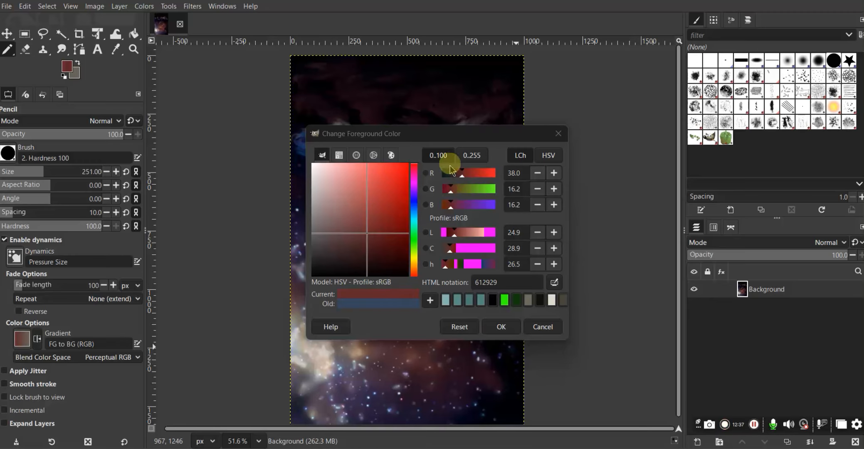
Set the foreground colour to 612929 and pencil a solid band of ground across the image's middle at size 251
{"action": "left_click_drag", "start_coordinate": [434, 134], "coordinate": [515, 83]}
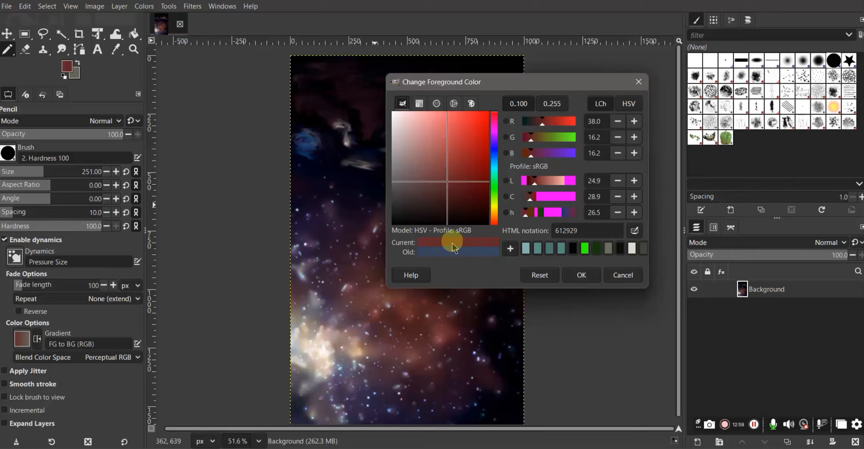
{"action": "left_click", "coordinate": [576, 275]}
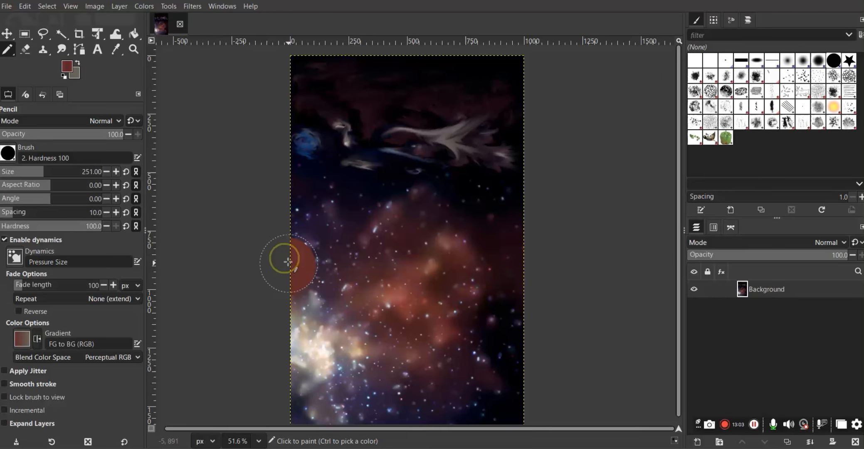
{"action": "mouse_move", "coordinate": [285, 256]}
{"action": "left_mouse_down"}
{"action": "mouse_move", "coordinate": [445, 239]}
{"action": "mouse_move", "coordinate": [512, 251]}
{"action": "mouse_move", "coordinate": [549, 272]}
{"action": "mouse_move", "coordinate": [252, 274]}
{"action": "mouse_move", "coordinate": [325, 264]}
{"action": "mouse_move", "coordinate": [312, 249]}
{"action": "mouse_move", "coordinate": [270, 240]}
{"action": "left_mouse_up"}
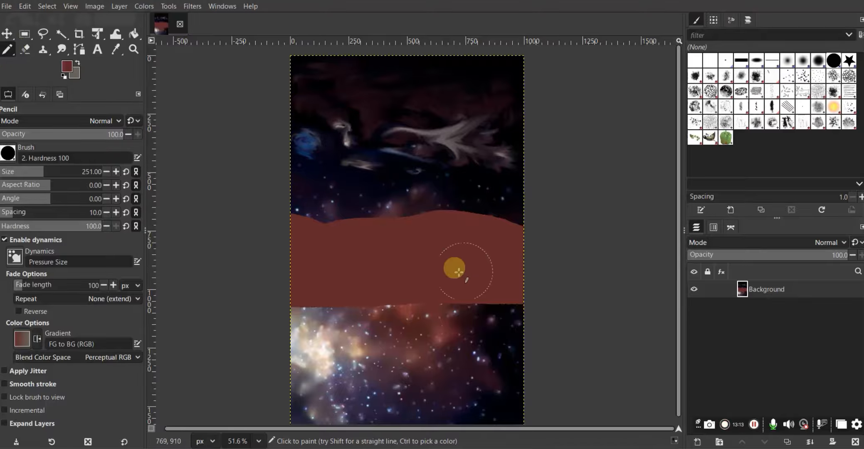
Reduce the Pencil size to 3 and darken the foreground colour to 502323
{"action": "scroll", "coordinate": [460, 310], "scroll_direction": "down", "scroll_amount": 1}
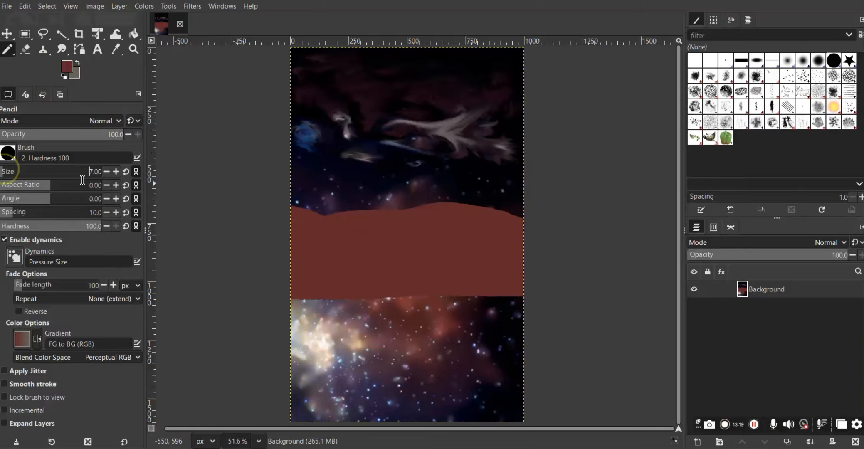
{"action": "scroll", "coordinate": [399, 231], "scroll_direction": "up", "scroll_amount": 2}
{"action": "scroll", "coordinate": [560, 221], "scroll_direction": "up", "scroll_amount": 4}
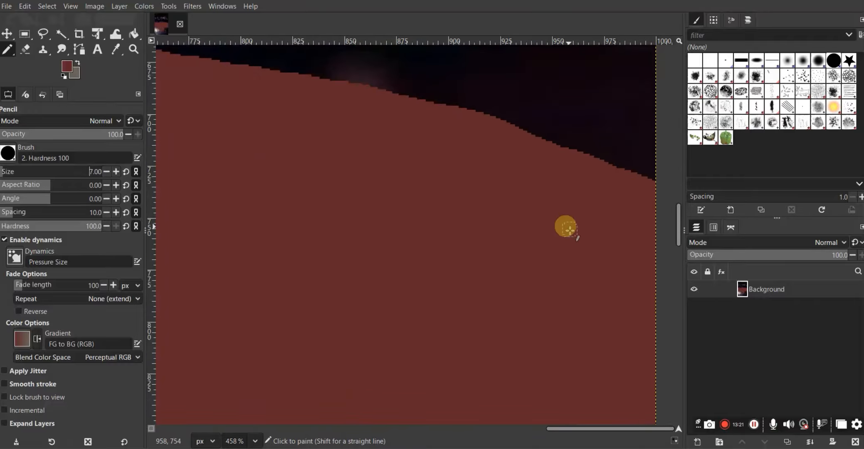
{"action": "scroll", "coordinate": [567, 227], "scroll_direction": "up", "scroll_amount": 1}
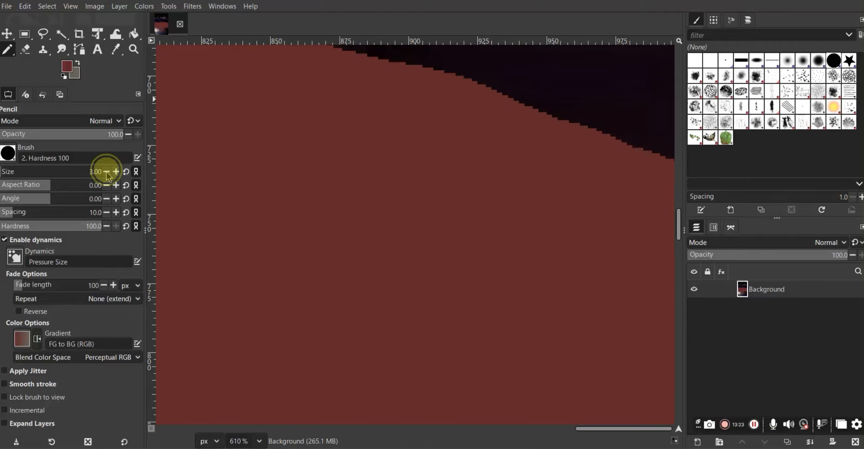
{"action": "scroll", "coordinate": [357, 200], "scroll_direction": "down", "scroll_amount": 2}
{"action": "scroll", "coordinate": [435, 185], "scroll_direction": "down", "scroll_amount": 2}
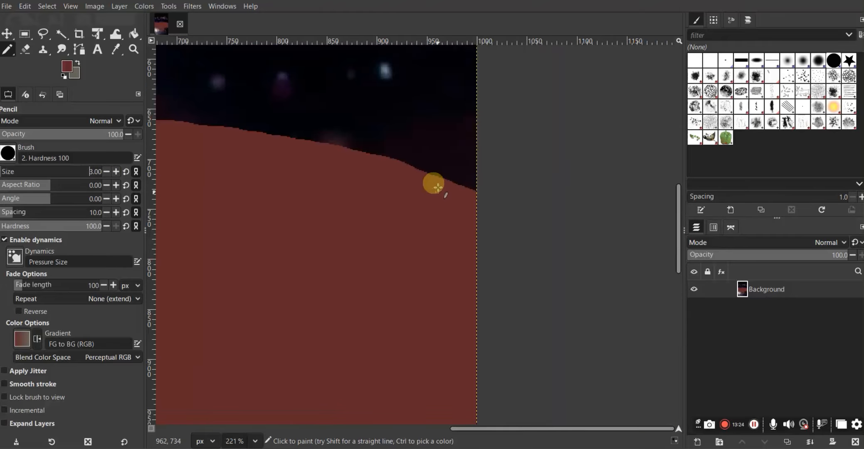
{"action": "left_click", "coordinate": [67, 67]}
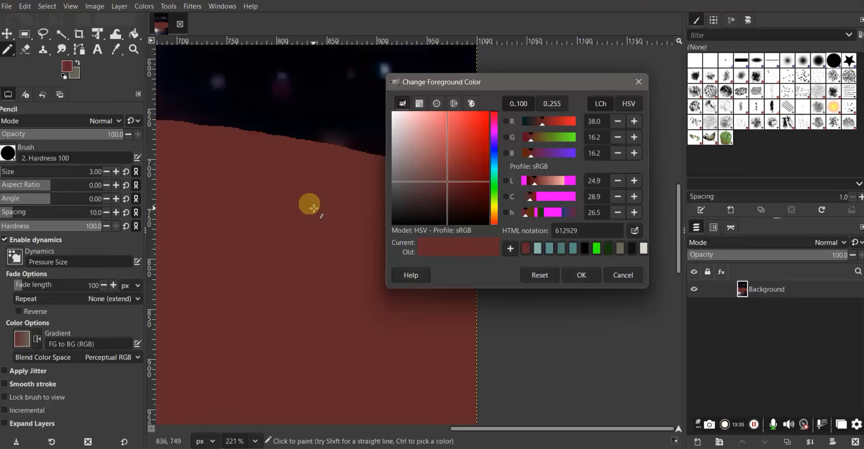
{"action": "left_click", "coordinate": [447, 189]}
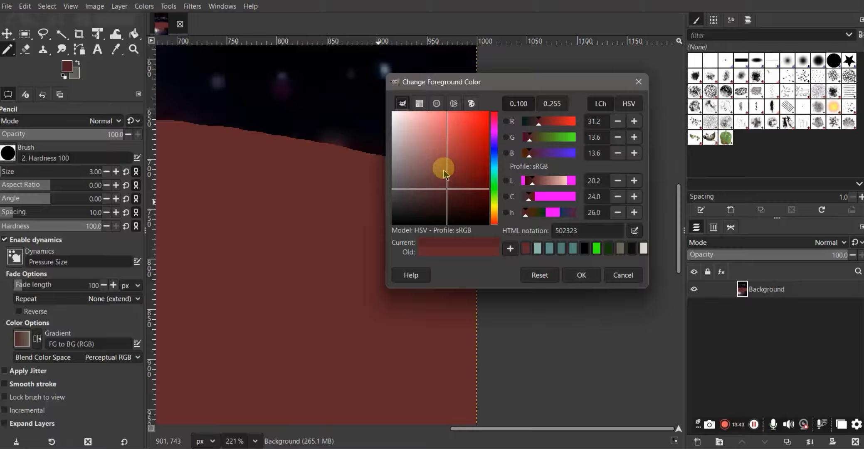
{"action": "left_click", "coordinate": [574, 275]}
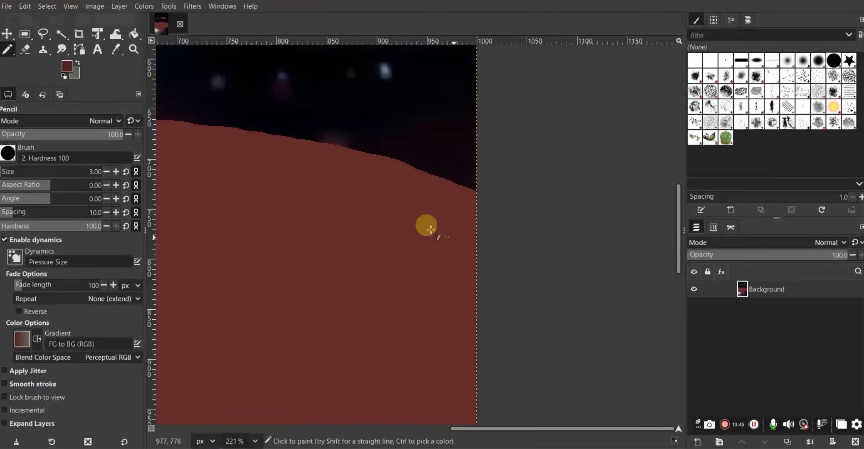
Pencil a small peaked mountain with rough shading on the red ground at the image's right edge
{"action": "scroll", "coordinate": [416, 226], "scroll_direction": "down", "scroll_amount": 3}
{"action": "scroll", "coordinate": [413, 227], "scroll_direction": "up", "scroll_amount": 6}
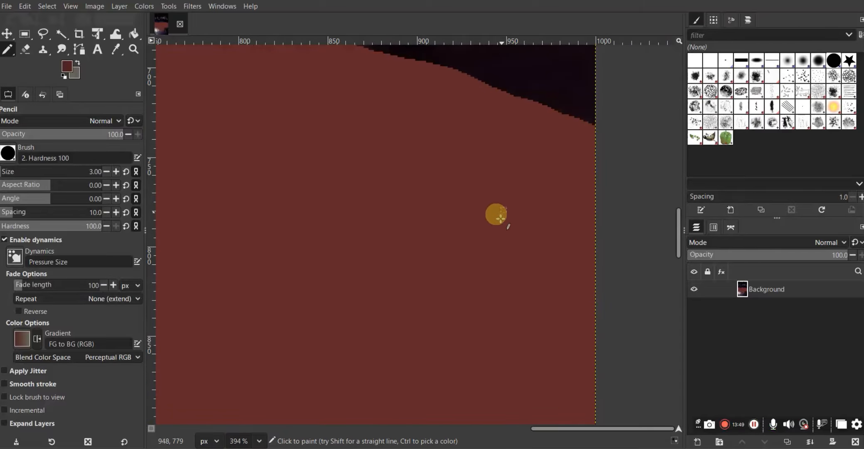
{"action": "mouse_move", "coordinate": [501, 218]}
{"action": "left_mouse_down"}
{"action": "mouse_move", "coordinate": [517, 266]}
{"action": "mouse_move", "coordinate": [507, 255]}
{"action": "left_mouse_up"}
{"action": "mouse_move", "coordinate": [434, 300]}
{"action": "left_mouse_down"}
{"action": "mouse_move", "coordinate": [559, 334]}
{"action": "mouse_move", "coordinate": [480, 250]}
{"action": "mouse_move", "coordinate": [496, 278]}
{"action": "mouse_move", "coordinate": [512, 279]}
{"action": "mouse_move", "coordinate": [543, 318]}
{"action": "mouse_move", "coordinate": [586, 345]}
{"action": "mouse_move", "coordinate": [556, 322]}
{"action": "mouse_move", "coordinate": [414, 301]}
{"action": "mouse_move", "coordinate": [441, 278]}
{"action": "mouse_move", "coordinate": [529, 323]}
{"action": "mouse_move", "coordinate": [508, 257]}
{"action": "left_mouse_up"}
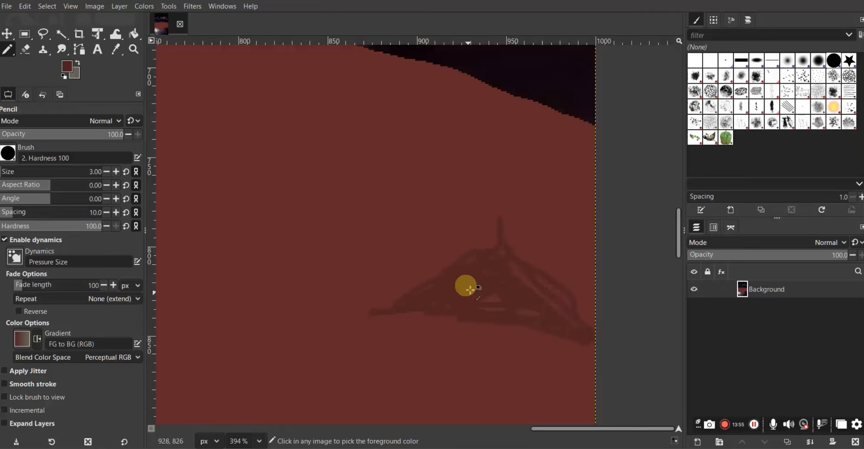
Smudge the pencilled mountain into a soft dark shape at brush size 14
{"action": "scroll", "coordinate": [465, 286], "scroll_direction": "down", "scroll_amount": 2}
{"action": "left_click", "coordinate": [58, 50]}
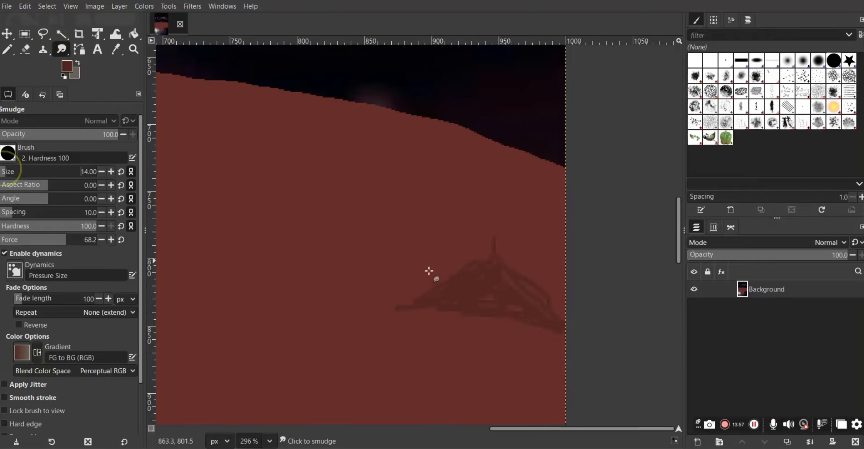
{"action": "mouse_move", "coordinate": [386, 293]}
{"action": "left_mouse_down"}
{"action": "mouse_move", "coordinate": [364, 311]}
{"action": "mouse_move", "coordinate": [556, 293]}
{"action": "mouse_move", "coordinate": [423, 306]}
{"action": "left_mouse_up"}
{"action": "scroll", "coordinate": [423, 305], "scroll_direction": "down", "scroll_amount": 5}
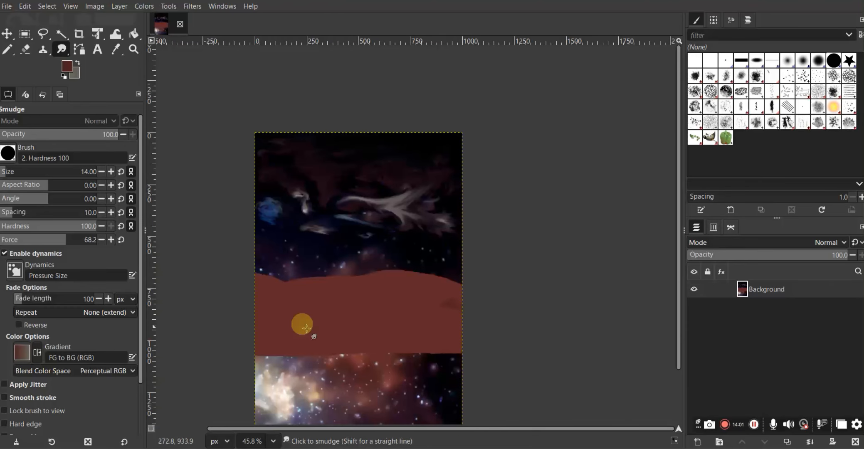
{"action": "scroll", "coordinate": [294, 311], "scroll_direction": "up", "scroll_amount": 3}
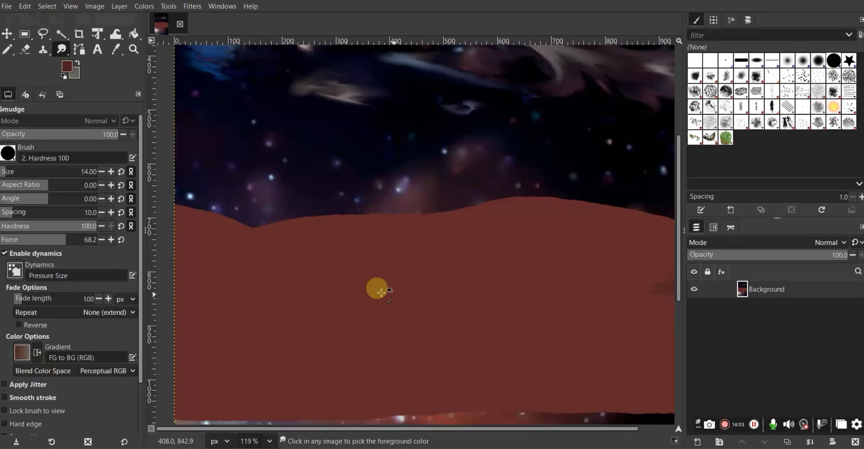
{"action": "scroll", "coordinate": [600, 281], "scroll_direction": "down", "scroll_amount": 2}
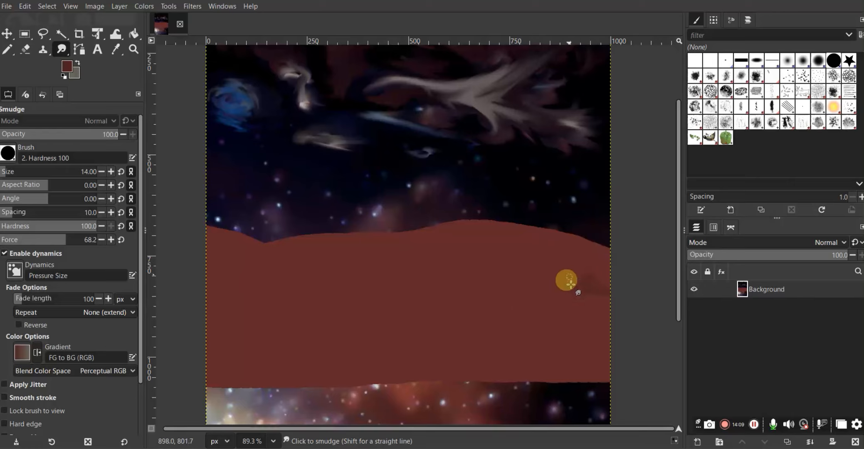
Switch to the Pencil, darken the foreground colour to a deep brown-red, and set the brush size to 3
{"action": "scroll", "coordinate": [569, 283], "scroll_direction": "up", "scroll_amount": 10, "text": "ctrl"}
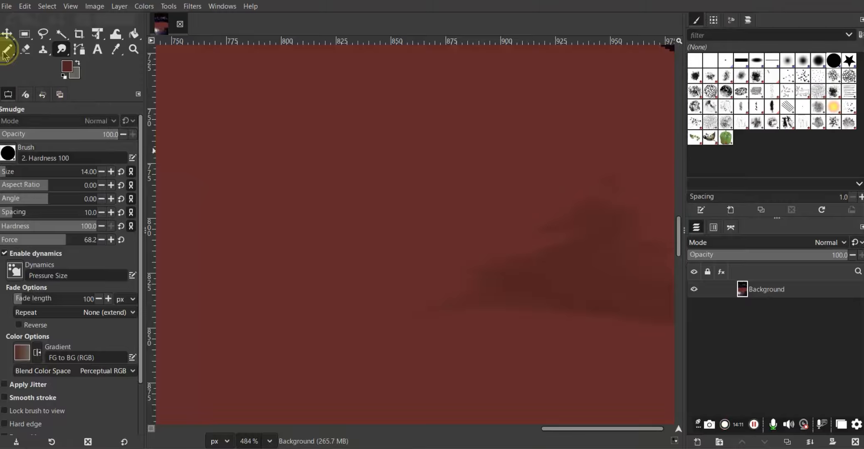
{"action": "left_click", "coordinate": [6, 51]}
{"action": "left_click", "coordinate": [67, 65]}
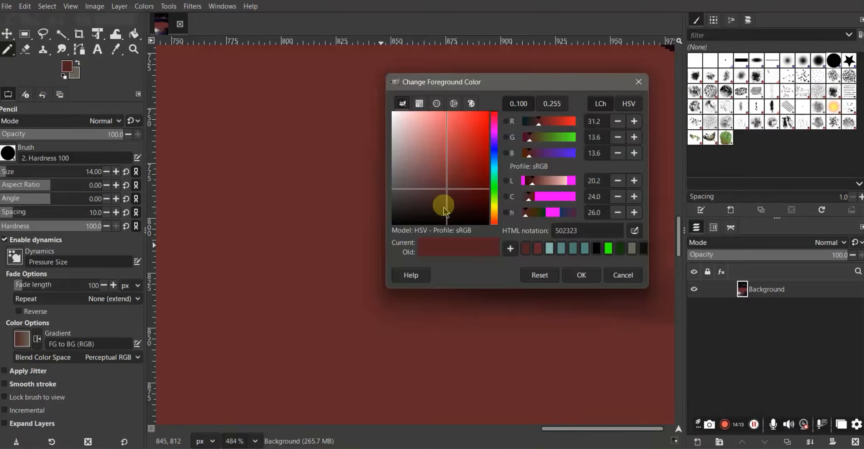
{"action": "left_click", "coordinate": [444, 206]}
{"action": "left_click", "coordinate": [581, 274]}
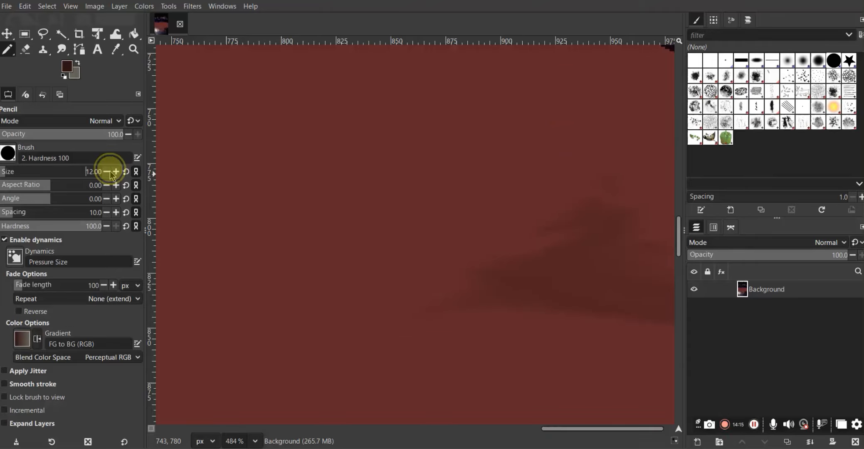
{"action": "scroll", "coordinate": [624, 250], "scroll_direction": "up", "scroll_amount": 4, "text": "ctrl"}
{"action": "scroll", "coordinate": [302, 252], "scroll_direction": "down", "scroll_amount": 2, "text": "ctrl"}
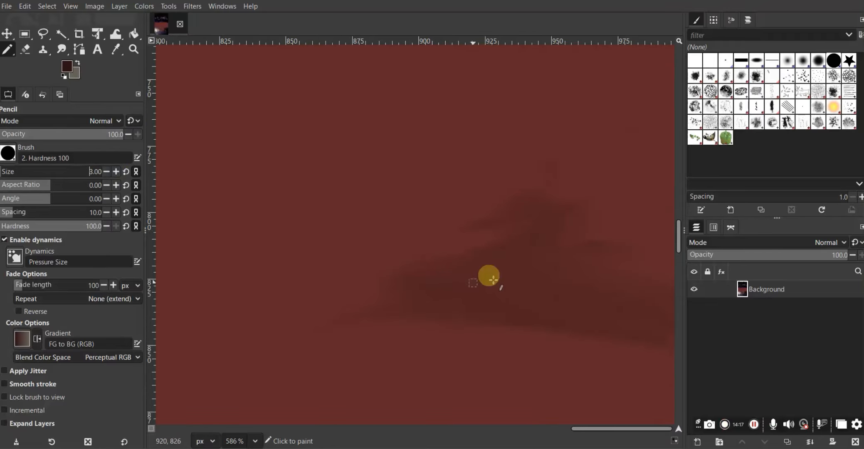
Pencil short dark dashes down the mountain's left slope and smudge them into soft shadows at size 3
{"action": "left_click_drag", "start_coordinate": [543, 183], "coordinate": [526, 192]}
{"action": "left_click_drag", "start_coordinate": [485, 216], "coordinate": [479, 219]}
{"action": "left_click_drag", "start_coordinate": [511, 229], "coordinate": [479, 241]}
{"action": "left_click_drag", "start_coordinate": [455, 248], "coordinate": [440, 251]}
{"action": "mouse_move", "coordinate": [421, 261]}
{"action": "left_mouse_down"}
{"action": "mouse_move", "coordinate": [398, 271]}
{"action": "mouse_move", "coordinate": [393, 300]}
{"action": "mouse_move", "coordinate": [276, 321]}
{"action": "left_mouse_up"}
{"action": "left_click", "coordinate": [362, 288]}
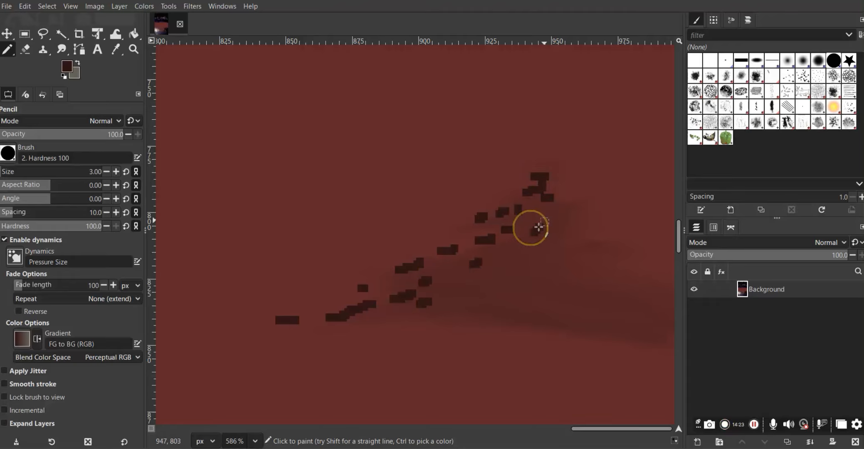
{"action": "left_click", "coordinate": [62, 50]}
{"action": "mouse_move", "coordinate": [543, 175]}
{"action": "left_mouse_down"}
{"action": "mouse_move", "coordinate": [509, 194]}
{"action": "mouse_move", "coordinate": [555, 195]}
{"action": "mouse_move", "coordinate": [537, 203]}
{"action": "mouse_move", "coordinate": [538, 214]}
{"action": "mouse_move", "coordinate": [482, 244]}
{"action": "mouse_move", "coordinate": [420, 246]}
{"action": "mouse_move", "coordinate": [350, 285]}
{"action": "mouse_move", "coordinate": [450, 283]}
{"action": "mouse_move", "coordinate": [383, 290]}
{"action": "mouse_move", "coordinate": [388, 272]}
{"action": "mouse_move", "coordinate": [435, 290]}
{"action": "mouse_move", "coordinate": [447, 306]}
{"action": "mouse_move", "coordinate": [318, 314]}
{"action": "left_mouse_up"}
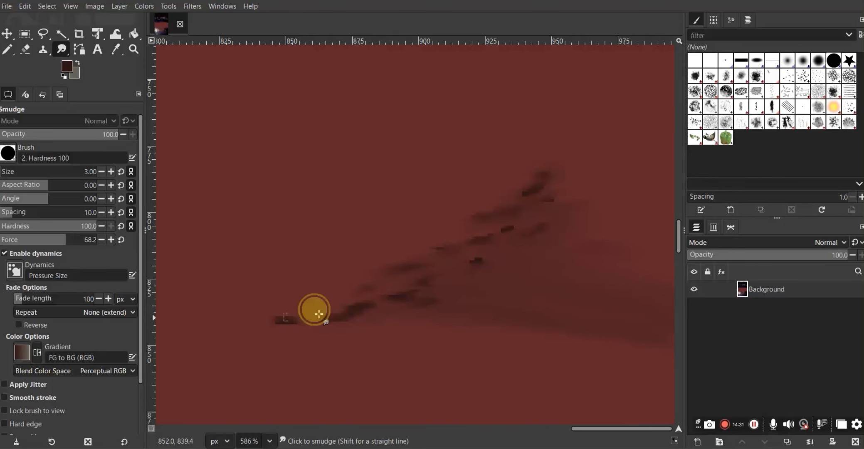
Set the foreground colour to the pale pink a17c7c and return to the Pencil
{"action": "left_click", "coordinate": [66, 70]}
{"action": "left_click", "coordinate": [412, 150]}
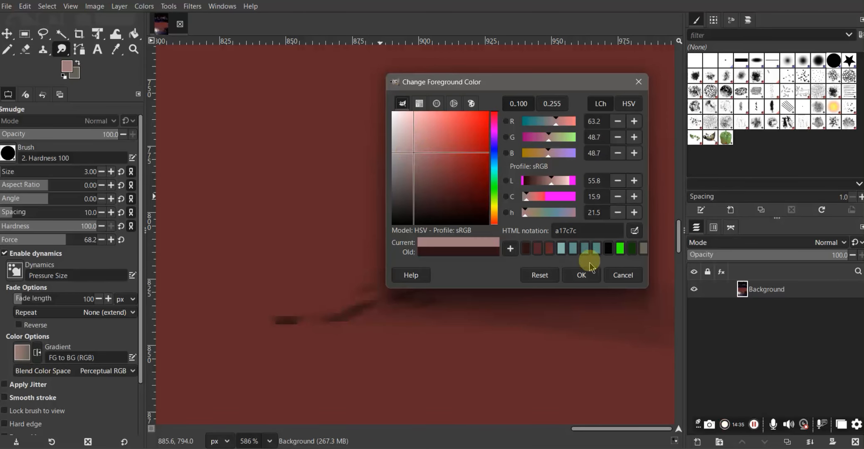
{"action": "left_click", "coordinate": [582, 273]}
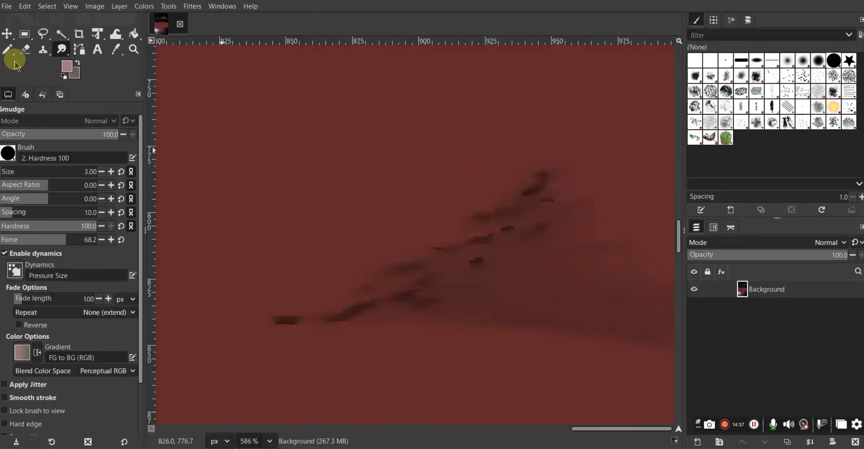
{"action": "left_click", "coordinate": [8, 50]}
Try pencilling light highlight strokes along the mountain's left slope at size 3, and undo them
{"action": "left_click_drag", "start_coordinate": [550, 166], "coordinate": [453, 215]}
{"action": "left_click_drag", "start_coordinate": [496, 229], "coordinate": [400, 266]}
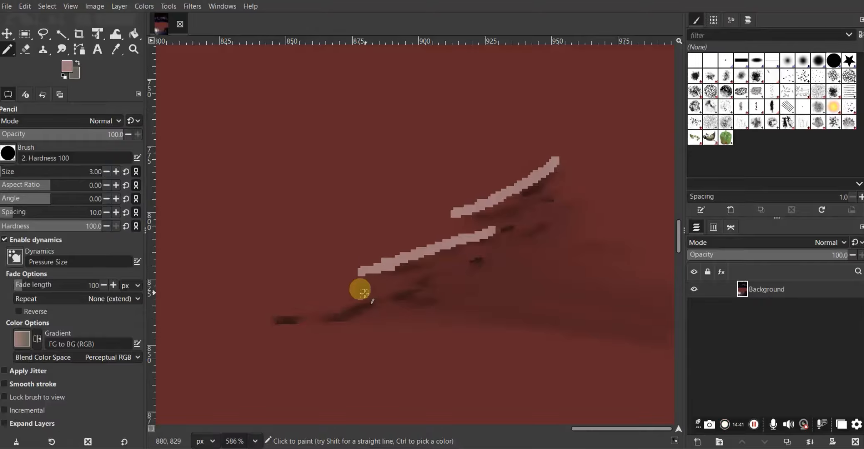
{"action": "left_click_drag", "start_coordinate": [365, 293], "coordinate": [260, 317]}
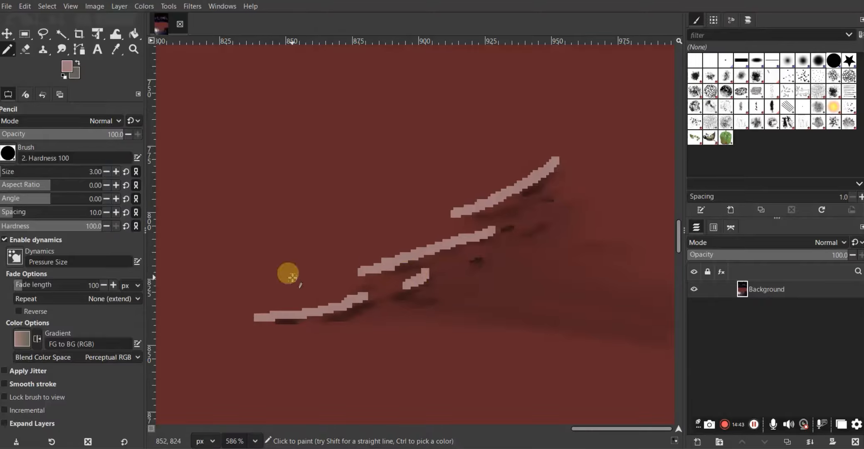
{"action": "key", "text": "ctrl+z"}
{"action": "key", "text": "ctrl+z"}
{"action": "key", "text": "ctrl+z"}
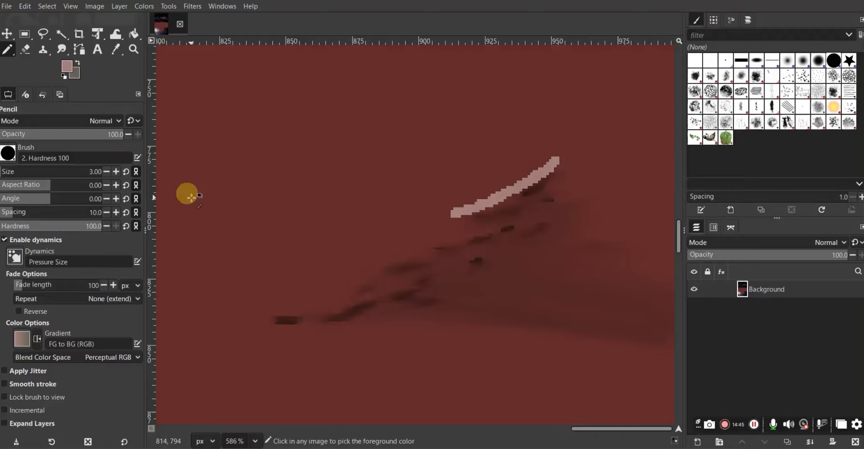
{"action": "key", "text": "ctrl+z"}
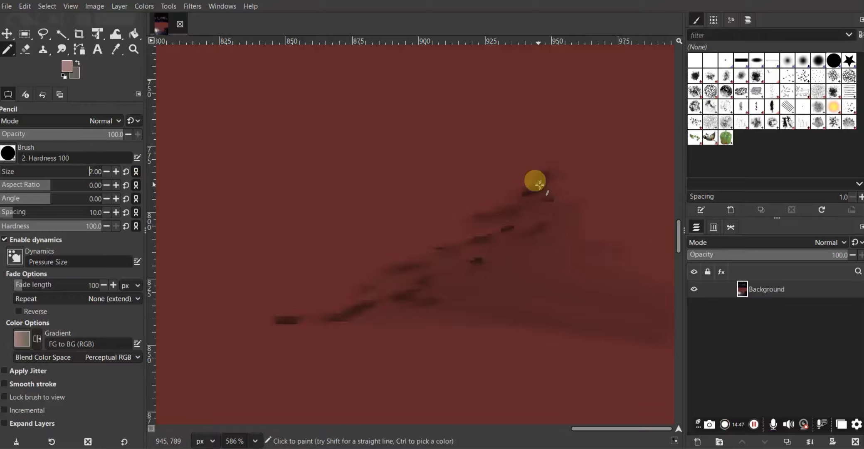
Pencil three stepped highlight strokes down the mountain's left slope at brush size 2
{"action": "mouse_move", "coordinate": [544, 169]}
{"action": "left_mouse_down"}
{"action": "mouse_move", "coordinate": [468, 213]}
{"action": "mouse_move", "coordinate": [437, 244]}
{"action": "mouse_move", "coordinate": [362, 266]}
{"action": "left_mouse_up"}
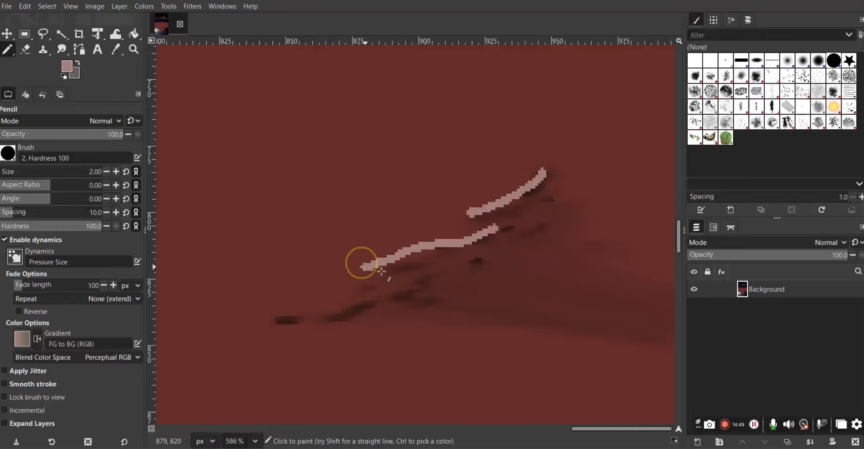
{"action": "mouse_move", "coordinate": [416, 272]}
{"action": "left_mouse_down"}
{"action": "mouse_move", "coordinate": [390, 290]}
{"action": "mouse_move", "coordinate": [248, 311]}
{"action": "left_mouse_up"}
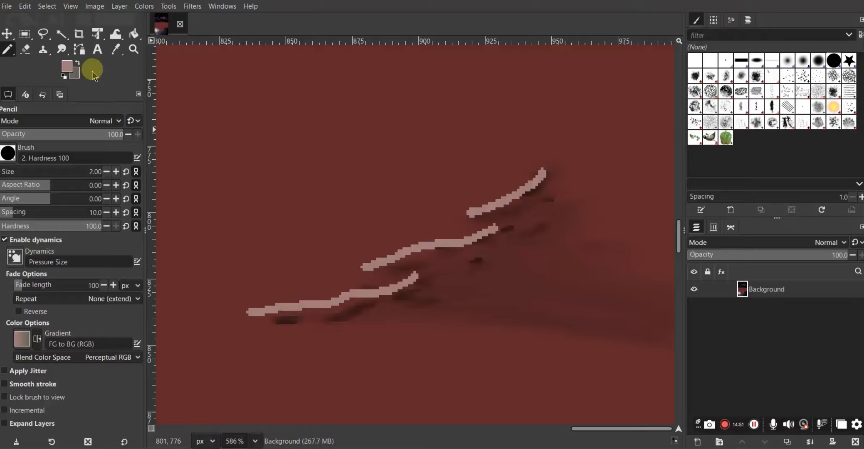
Try erasing the upper end of the topmost highlight at Eraser size 4, and undo the erasing
{"action": "left_click", "coordinate": [27, 50]}
{"action": "double_click", "coordinate": [116, 171]}
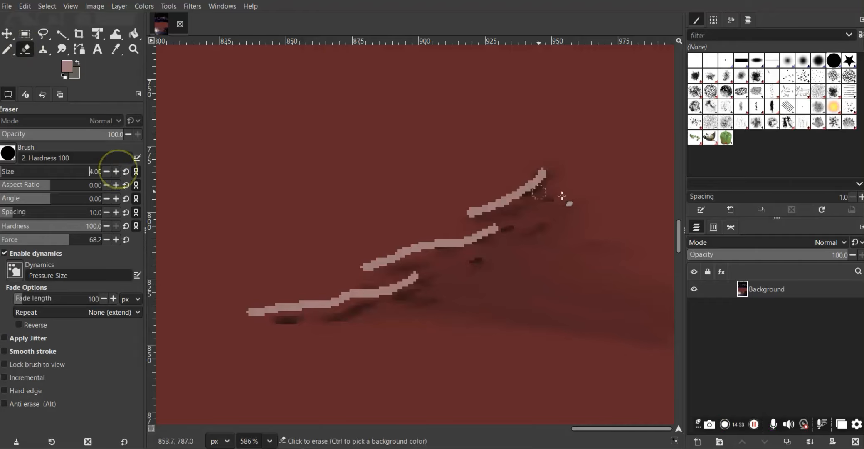
{"action": "left_click_drag", "start_coordinate": [545, 170], "coordinate": [514, 194]}
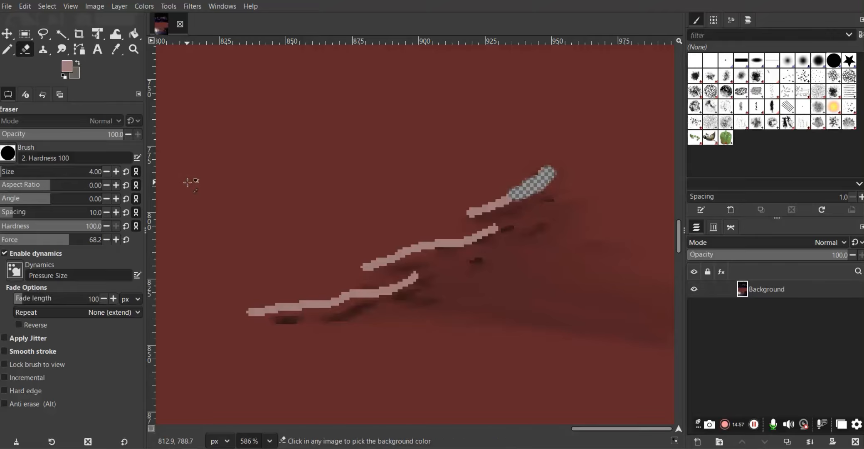
{"action": "key", "text": "ctrl+z"}
{"action": "key", "text": "ctrl+z"}
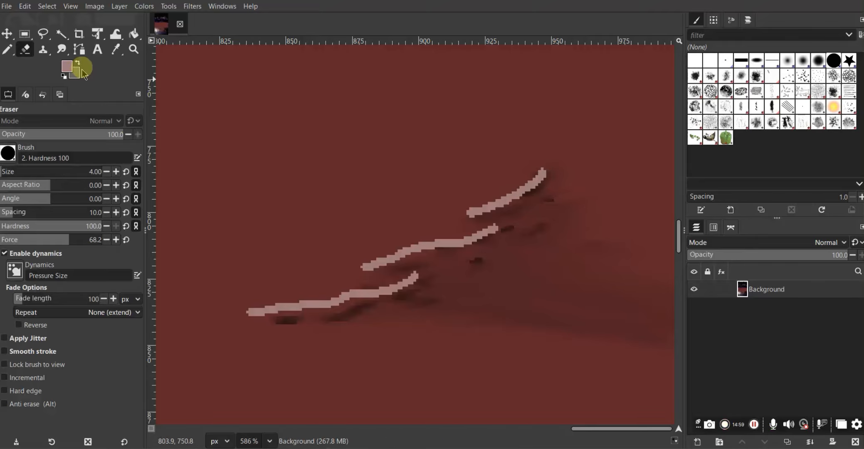
Smudge the three highlight strokes along the mountain slope into soft tapered ridges, reducing the brush size from 4 to 3
{"action": "left_click", "coordinate": [61, 49]}
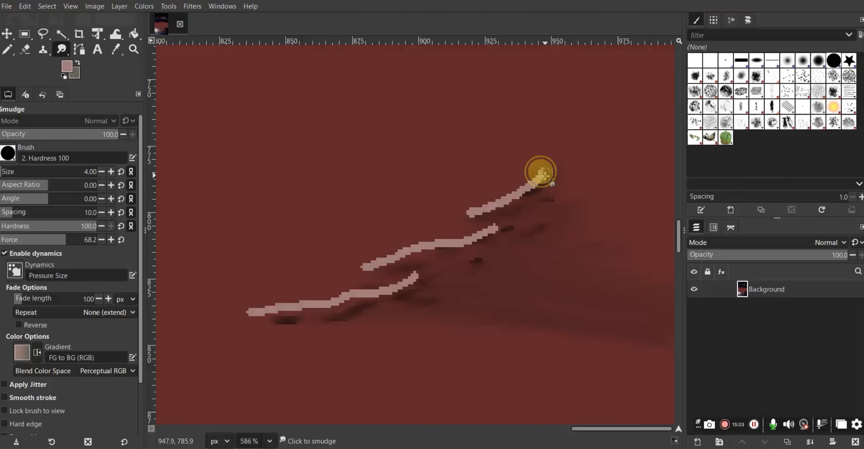
{"action": "mouse_move", "coordinate": [546, 166]}
{"action": "left_mouse_down"}
{"action": "mouse_move", "coordinate": [486, 196]}
{"action": "mouse_move", "coordinate": [538, 194]}
{"action": "mouse_move", "coordinate": [523, 193]}
{"action": "mouse_move", "coordinate": [548, 166]}
{"action": "mouse_move", "coordinate": [454, 214]}
{"action": "mouse_move", "coordinate": [518, 197]}
{"action": "mouse_move", "coordinate": [501, 202]}
{"action": "mouse_move", "coordinate": [479, 230]}
{"action": "mouse_move", "coordinate": [497, 226]}
{"action": "mouse_move", "coordinate": [484, 232]}
{"action": "mouse_move", "coordinate": [369, 258]}
{"action": "mouse_move", "coordinate": [399, 254]}
{"action": "mouse_move", "coordinate": [348, 272]}
{"action": "mouse_move", "coordinate": [463, 234]}
{"action": "left_mouse_up"}
{"action": "mouse_move", "coordinate": [416, 273]}
{"action": "left_mouse_down"}
{"action": "mouse_move", "coordinate": [347, 286]}
{"action": "mouse_move", "coordinate": [345, 299]}
{"action": "left_mouse_up"}
{"action": "mouse_move", "coordinate": [259, 308]}
{"action": "left_mouse_down"}
{"action": "mouse_move", "coordinate": [237, 308]}
{"action": "mouse_move", "coordinate": [354, 299]}
{"action": "mouse_move", "coordinate": [262, 314]}
{"action": "left_mouse_up"}
{"action": "left_click_drag", "start_coordinate": [390, 295], "coordinate": [334, 300]}
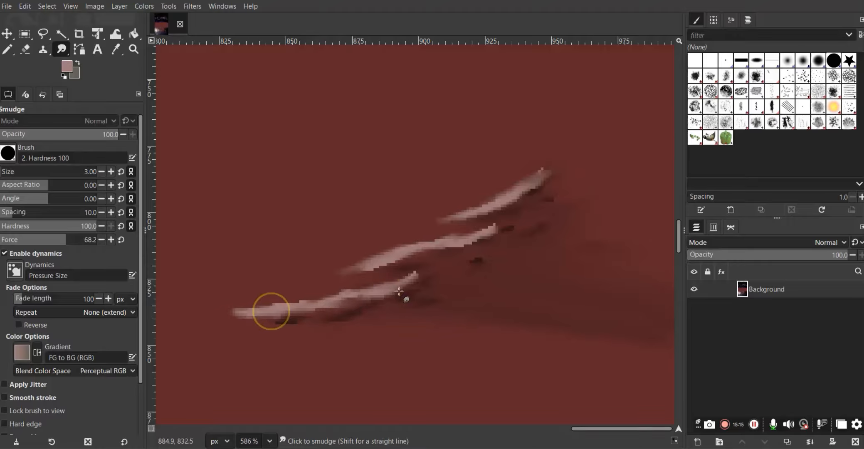
{"action": "mouse_move", "coordinate": [400, 287]}
{"action": "left_mouse_down"}
{"action": "mouse_move", "coordinate": [377, 267]}
{"action": "mouse_move", "coordinate": [508, 225]}
{"action": "left_mouse_up"}
{"action": "mouse_move", "coordinate": [517, 197]}
{"action": "left_mouse_down"}
{"action": "mouse_move", "coordinate": [558, 168]}
{"action": "mouse_move", "coordinate": [527, 197]}
{"action": "mouse_move", "coordinate": [446, 228]}
{"action": "left_mouse_up"}
{"action": "scroll", "coordinate": [269, 152], "scroll_direction": "down", "scroll_amount": 12, "text": "ctrl"}
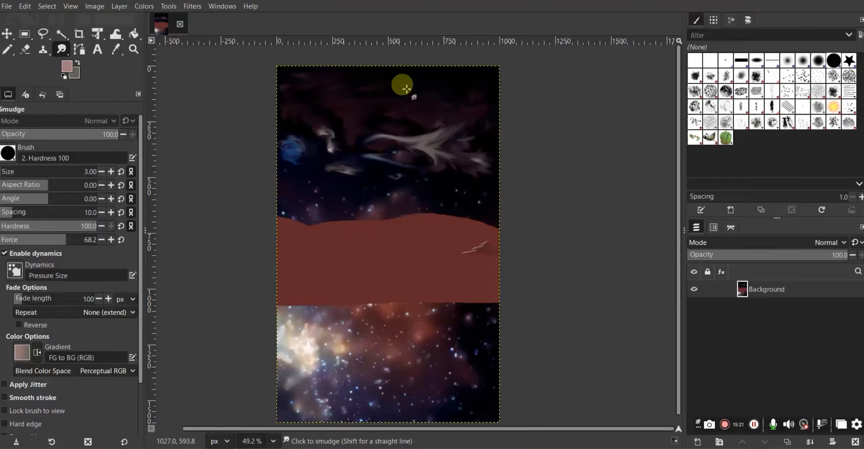
{"action": "scroll", "coordinate": [473, 246], "scroll_direction": "up", "scroll_amount": 2, "text": "ctrl"}
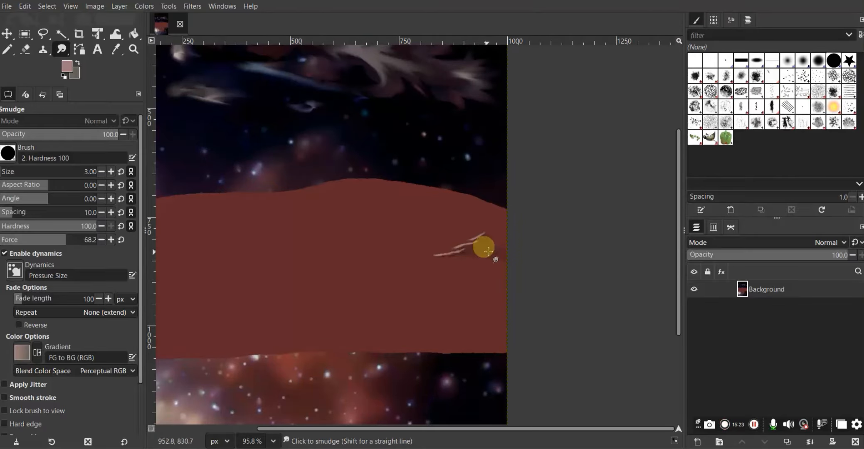
{"action": "scroll", "coordinate": [479, 243], "scroll_direction": "up", "scroll_amount": 5, "text": "ctrl"}
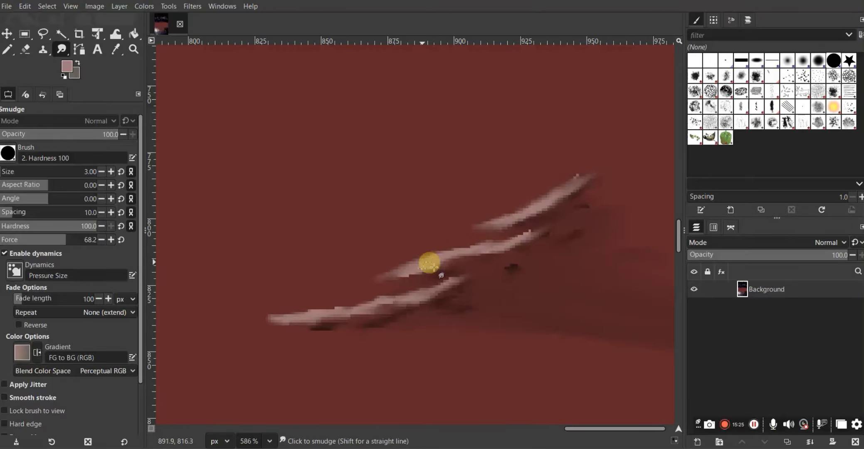
{"action": "scroll", "coordinate": [428, 262], "scroll_direction": "down", "scroll_amount": 6, "text": "ctrl"}
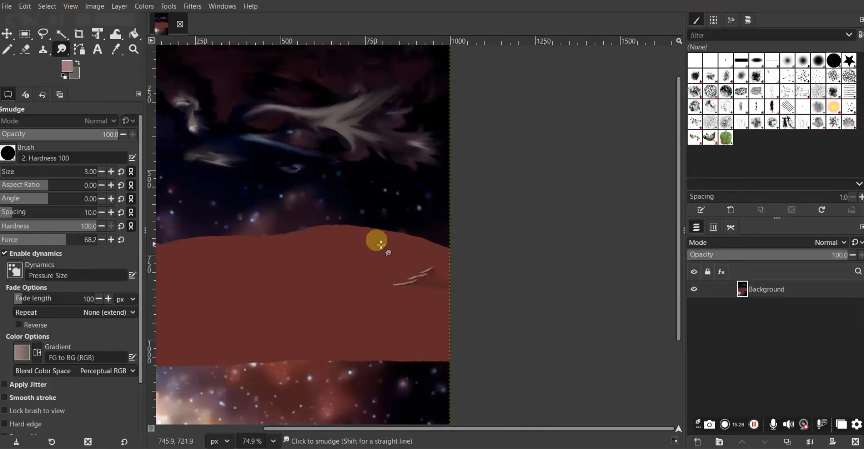
{"action": "scroll", "coordinate": [371, 278], "scroll_direction": "down", "scroll_amount": 1, "text": "ctrl"}
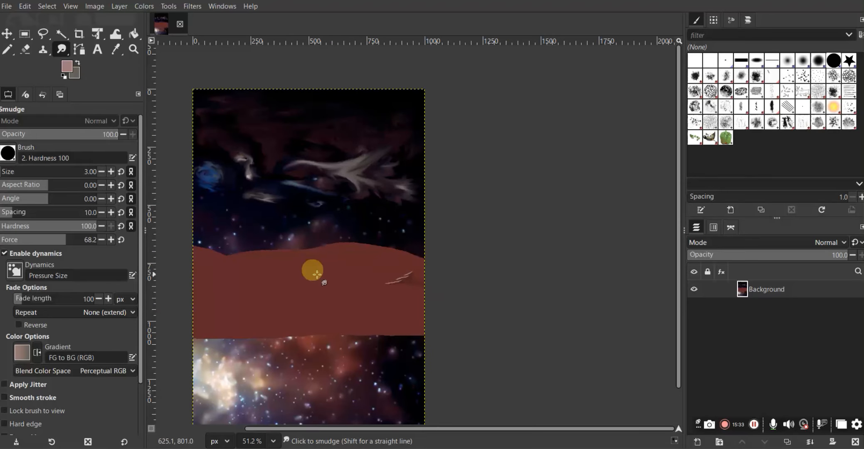
{"action": "scroll", "coordinate": [447, 283], "scroll_direction": "down", "scroll_amount": 2, "text": "ctrl"}
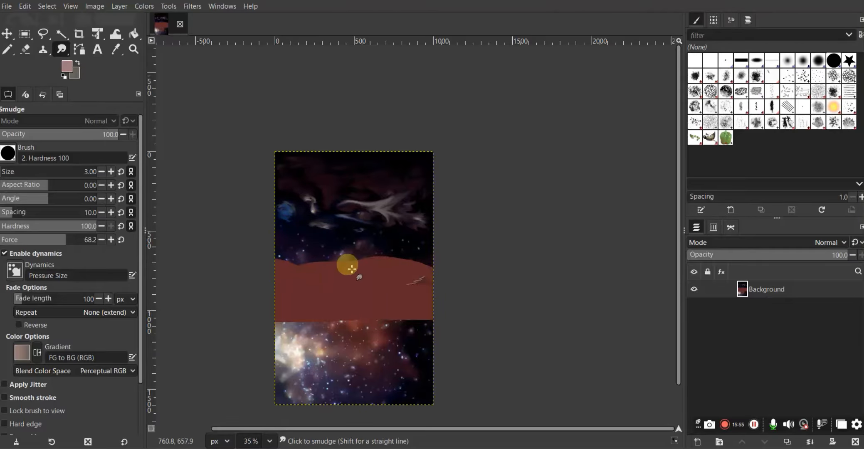
Switch to the Pencil and set the foreground colour to the dark brown-red 462020
{"action": "left_click", "coordinate": [7, 49]}
{"action": "left_click", "coordinate": [67, 66]}
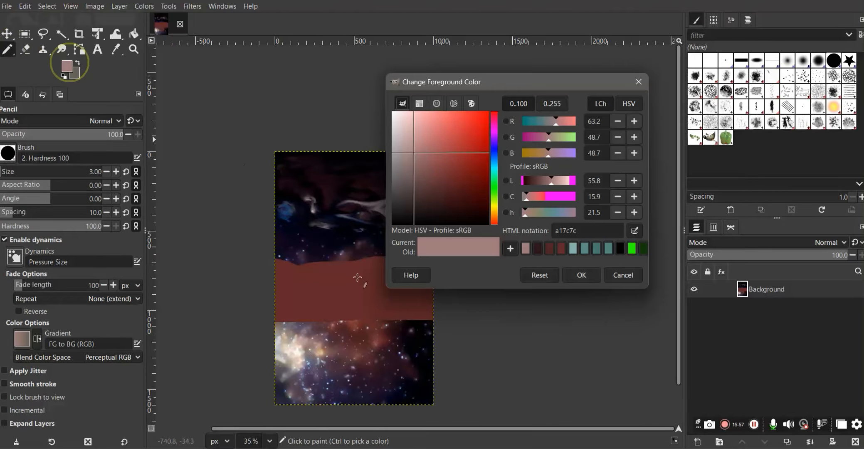
{"action": "left_click_drag", "start_coordinate": [430, 203], "coordinate": [445, 193]}
{"action": "left_click", "coordinate": [582, 273]}
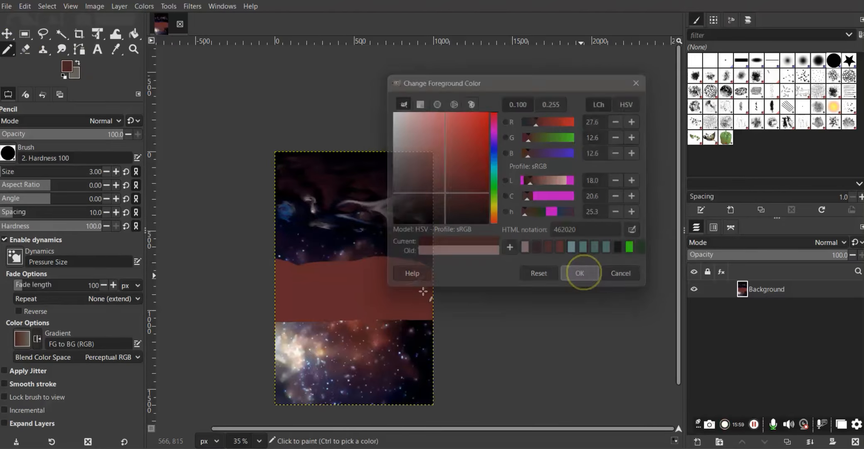
Pencil thin, wavy ridge lines across the upper part of the red ground at brush size 3
{"action": "left_click", "coordinate": [300, 270]}
{"action": "scroll", "coordinate": [300, 269], "scroll_direction": "up", "scroll_amount": 3, "text": "ctrl"}
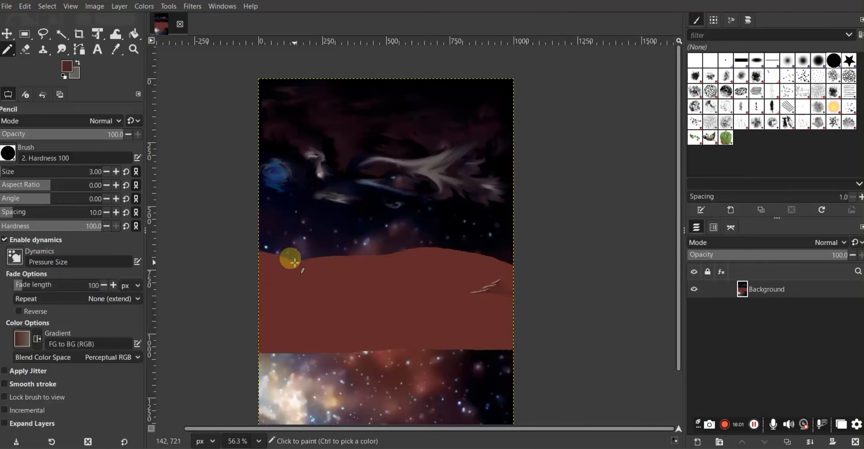
{"action": "left_click_drag", "start_coordinate": [294, 262], "coordinate": [371, 289]}
{"action": "mouse_move", "coordinate": [378, 255]}
{"action": "left_mouse_down"}
{"action": "mouse_move", "coordinate": [416, 266]}
{"action": "mouse_move", "coordinate": [433, 282]}
{"action": "left_mouse_up"}
{"action": "left_click_drag", "start_coordinate": [501, 262], "coordinate": [458, 275]}
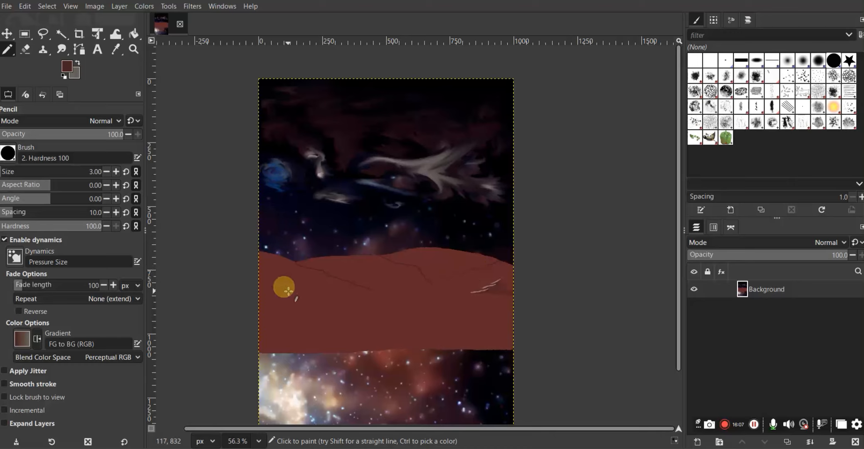
{"action": "left_click_drag", "start_coordinate": [281, 283], "coordinate": [429, 291]}
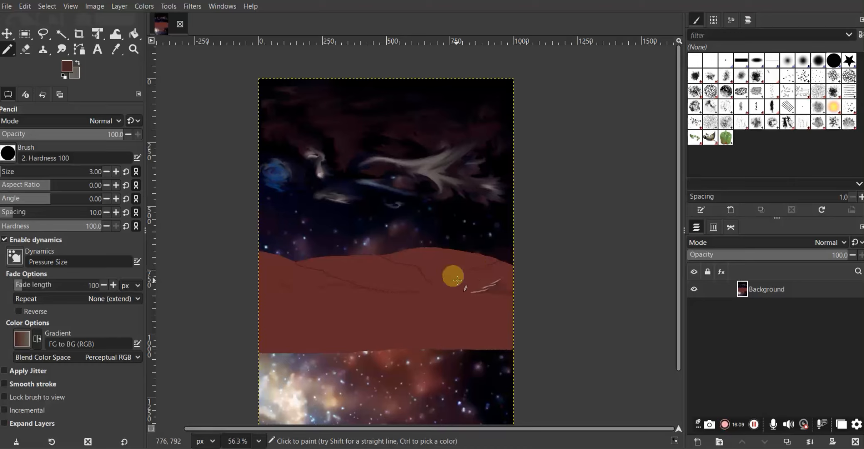
{"action": "left_click_drag", "start_coordinate": [476, 271], "coordinate": [503, 267]}
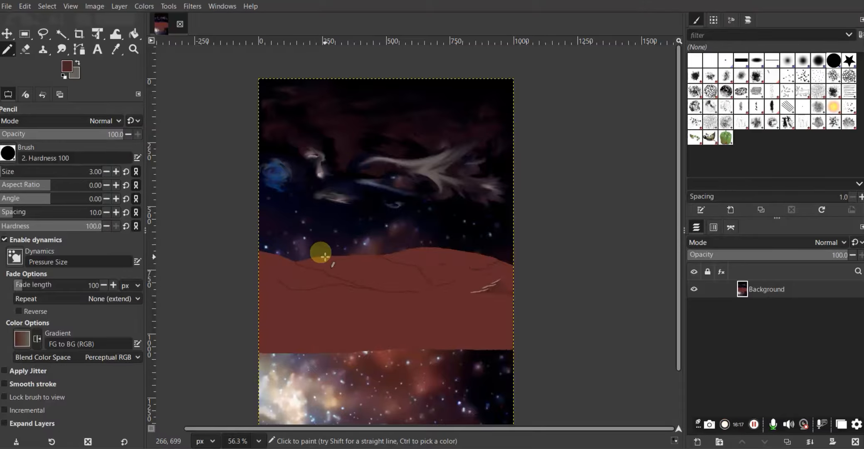
{"action": "scroll", "coordinate": [325, 256], "scroll_direction": "up", "scroll_amount": 4, "text": "ctrl"}
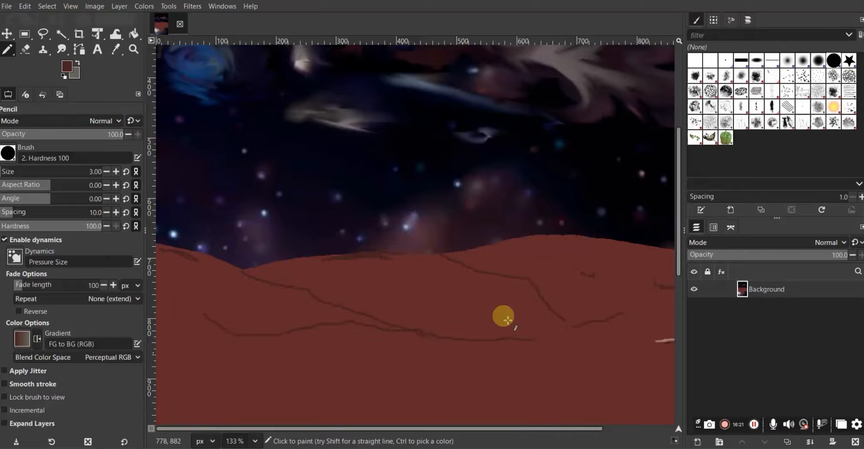
{"action": "scroll", "coordinate": [409, 286], "scroll_direction": "down", "scroll_amount": 4, "text": "ctrl"}
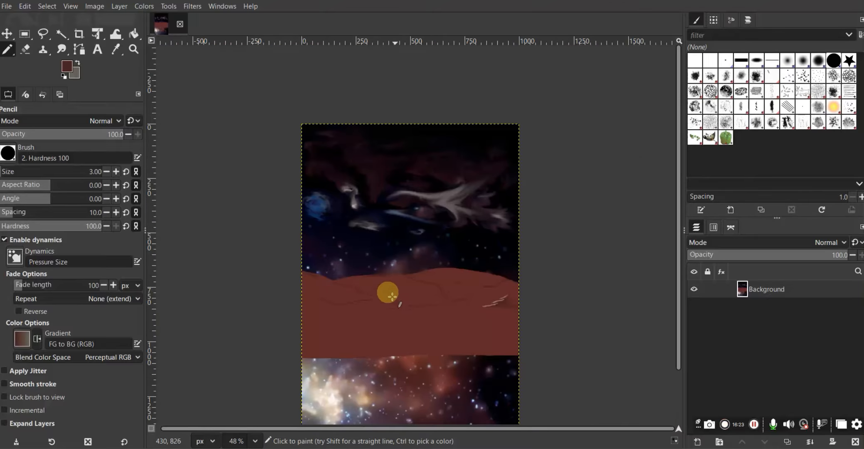
{"action": "scroll", "coordinate": [381, 276], "scroll_direction": "up", "scroll_amount": 3, "text": "ctrl"}
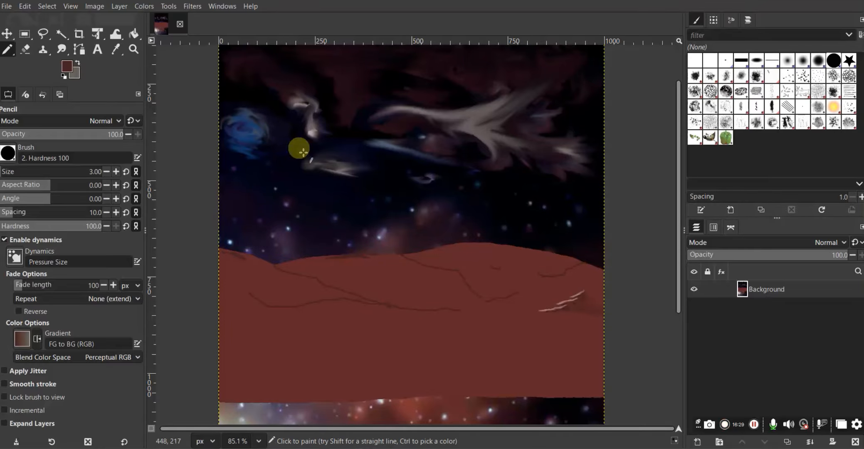
{"action": "scroll", "coordinate": [337, 289], "scroll_direction": "up", "scroll_amount": 3}
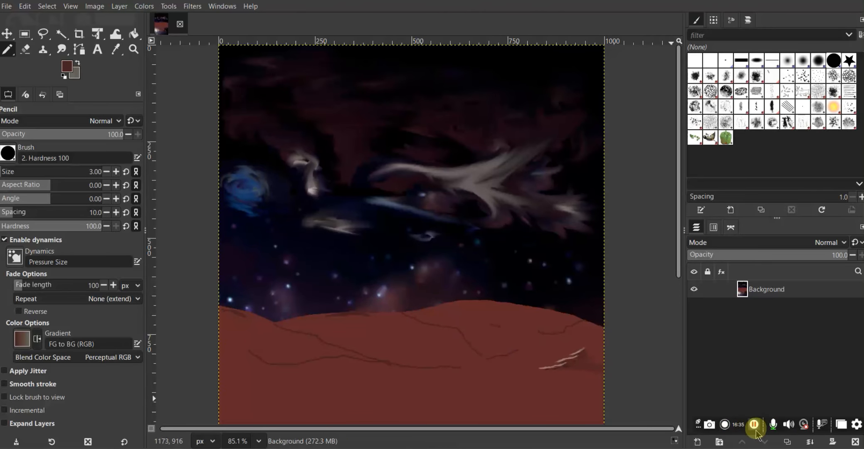
Create a transparent new layer named Light source with an orange colour tag above the Background
{"action": "left_click", "coordinate": [754, 425]}
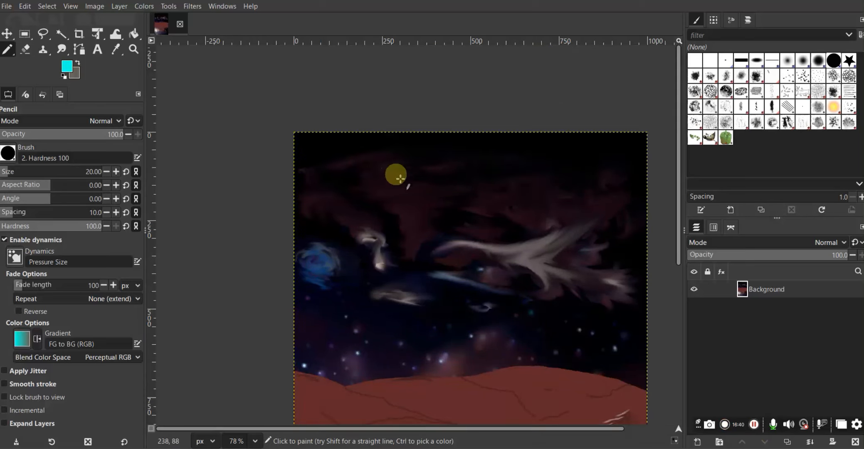
{"action": "scroll", "coordinate": [437, 270], "scroll_direction": "down", "scroll_amount": 4}
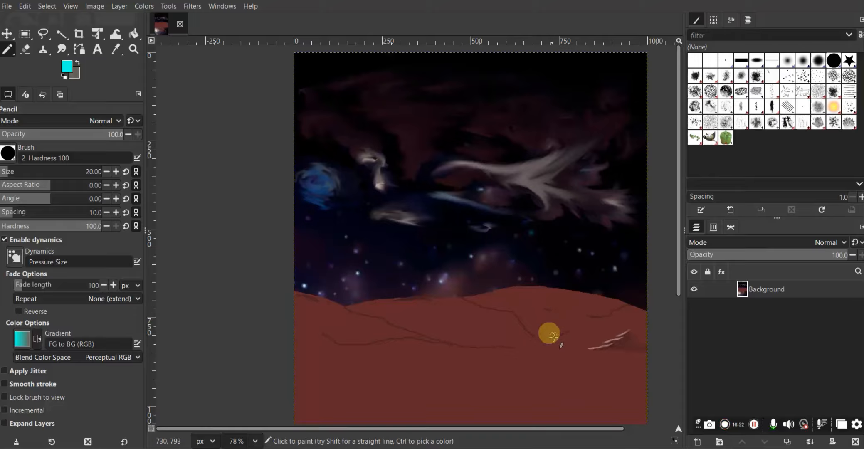
{"action": "right_click", "coordinate": [745, 329]}
{"action": "left_click", "coordinate": [793, 174]}
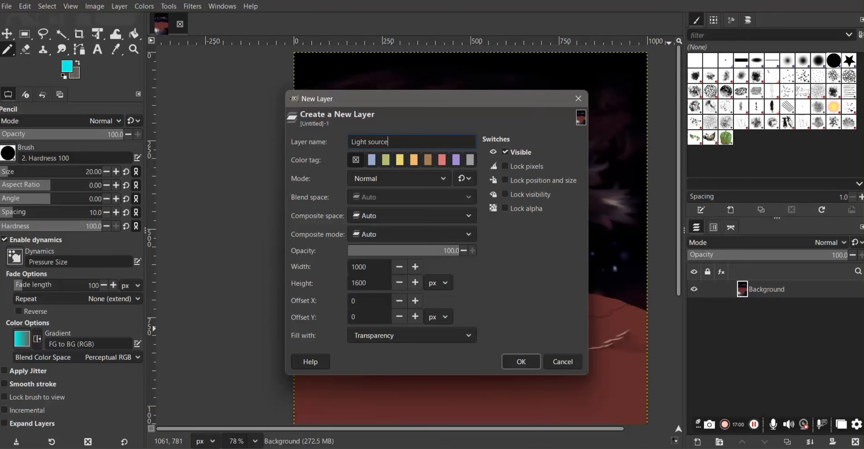
{"action": "left_click", "coordinate": [413, 159]}
{"action": "left_click", "coordinate": [530, 362]}
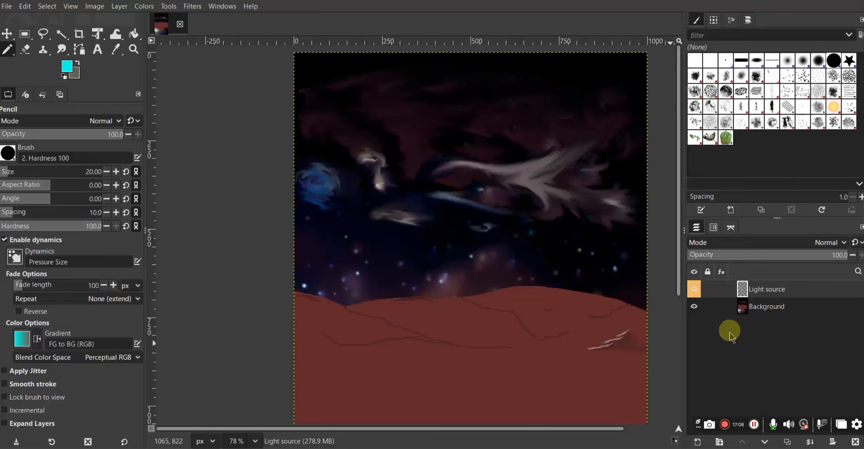
Pencil a cyan test stroke diagonally across the sky on the Light source layer, toggle the layer's visibility, and remove the stroke
{"action": "left_click_drag", "start_coordinate": [396, 150], "coordinate": [467, 261]}
{"action": "left_click", "coordinate": [694, 290]}
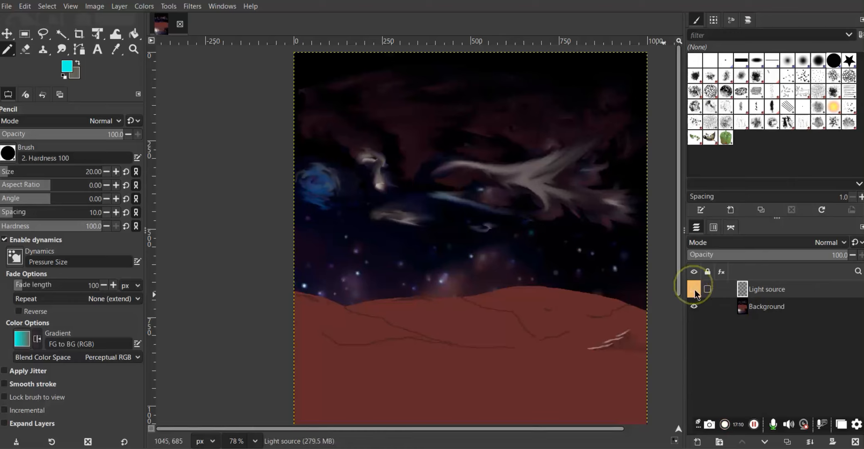
{"action": "left_click", "coordinate": [693, 290]}
{"action": "left_click_drag", "start_coordinate": [748, 290], "coordinate": [773, 321]}
{"action": "left_click_drag", "start_coordinate": [763, 313], "coordinate": [757, 286]}
{"action": "left_click", "coordinate": [694, 291]}
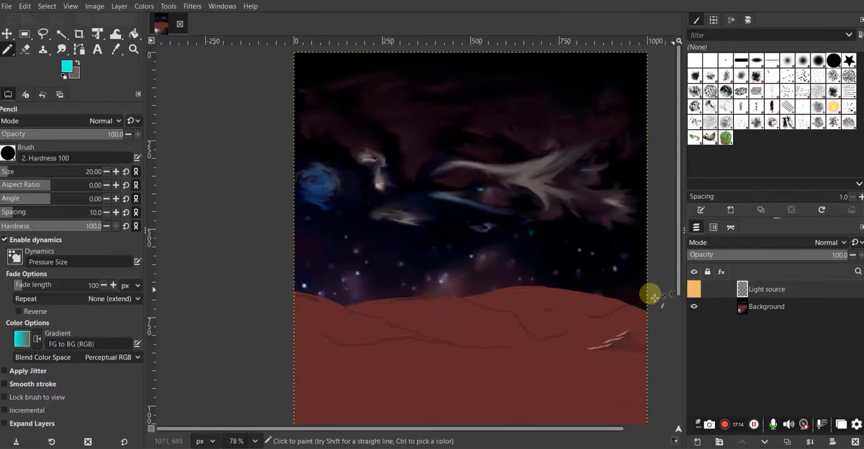
{"action": "left_click", "coordinate": [695, 290]}
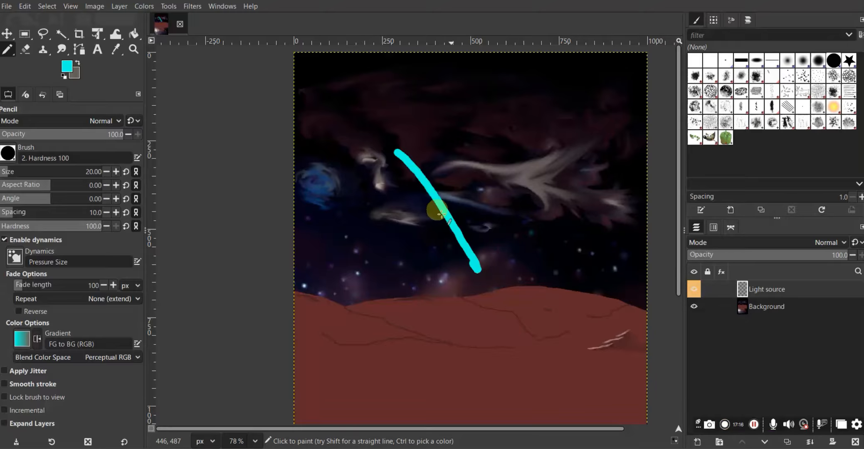
{"action": "key", "text": "ctrl+z"}
{"action": "key", "text": "ctrl+y"}
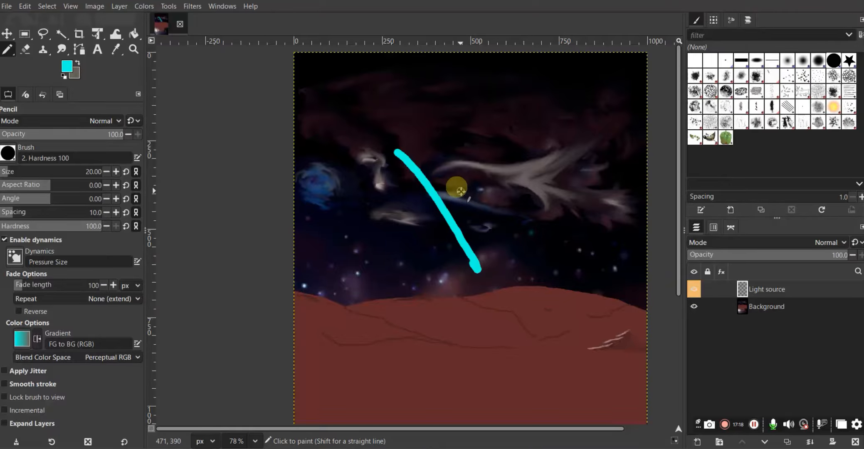
{"action": "key", "text": "Delete"}
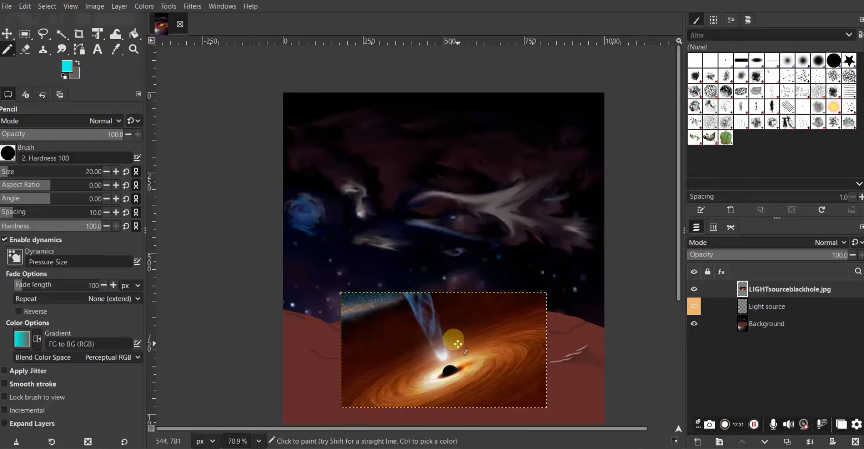
Move the LIGHTsourceblackhole.jpg image up over the horizon and stretch it in perspective with Unified Transform, placing the black hole near the canvas's left edge
{"action": "left_click", "coordinate": [6, 34]}
{"action": "left_click_drag", "start_coordinate": [474, 362], "coordinate": [450, 304]}
{"action": "key", "text": "shift+t"}
{"action": "left_click", "coordinate": [451, 304]}
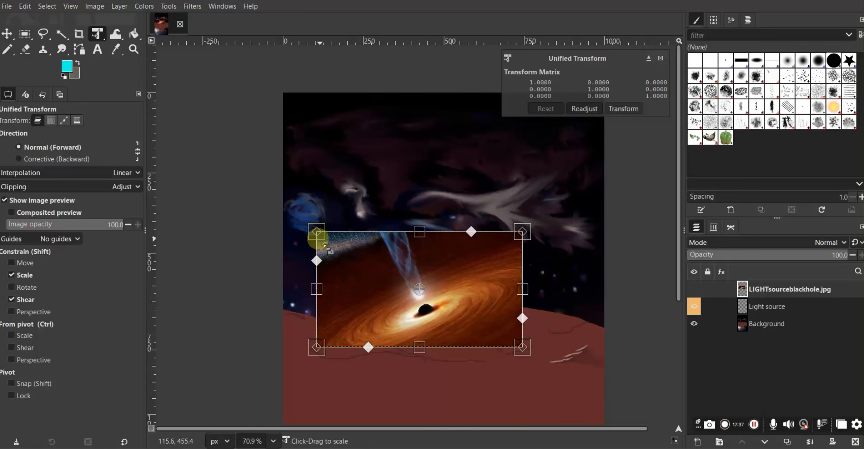
{"action": "left_click_drag", "start_coordinate": [316, 288], "coordinate": [250, 190]}
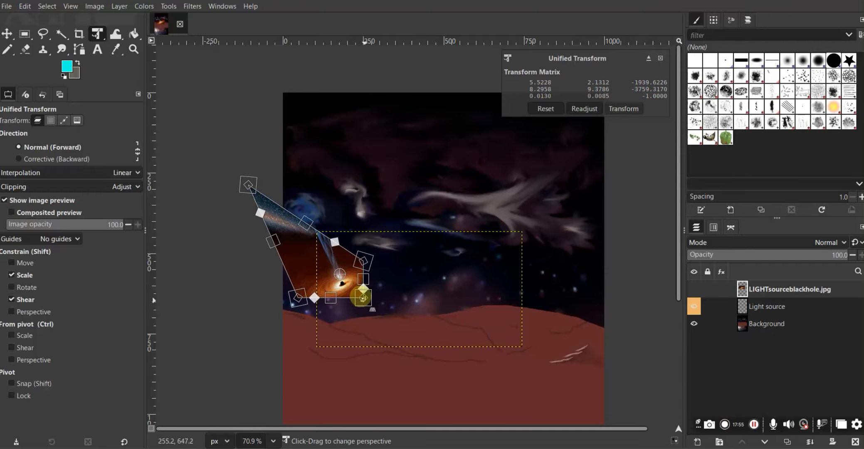
{"action": "left_click_drag", "start_coordinate": [363, 298], "coordinate": [360, 311]}
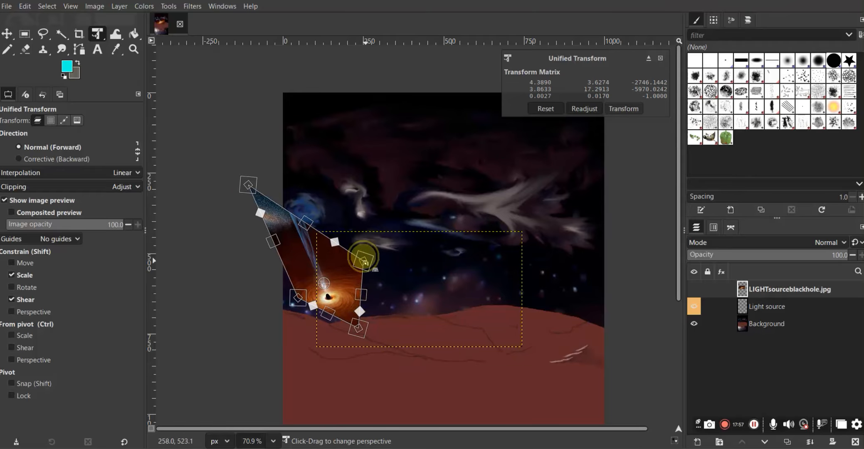
{"action": "left_click_drag", "start_coordinate": [364, 259], "coordinate": [860, 320]}
{"action": "left_click_drag", "start_coordinate": [297, 297], "coordinate": [286, 312]}
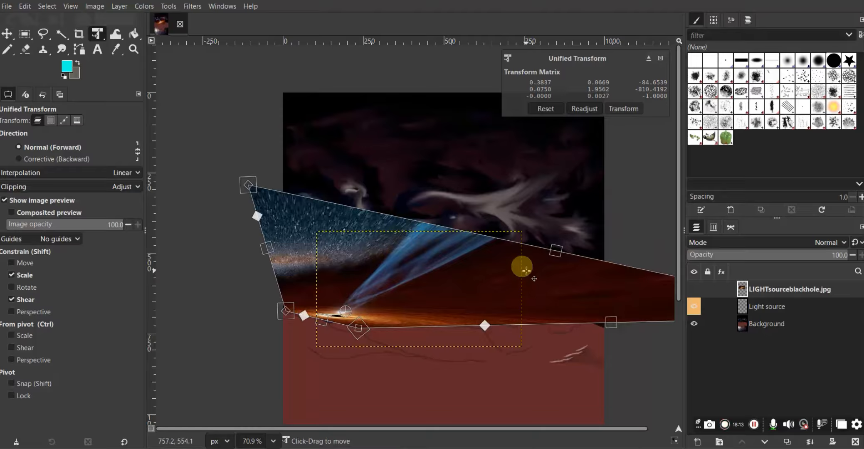
{"action": "left_click", "coordinate": [754, 424]}
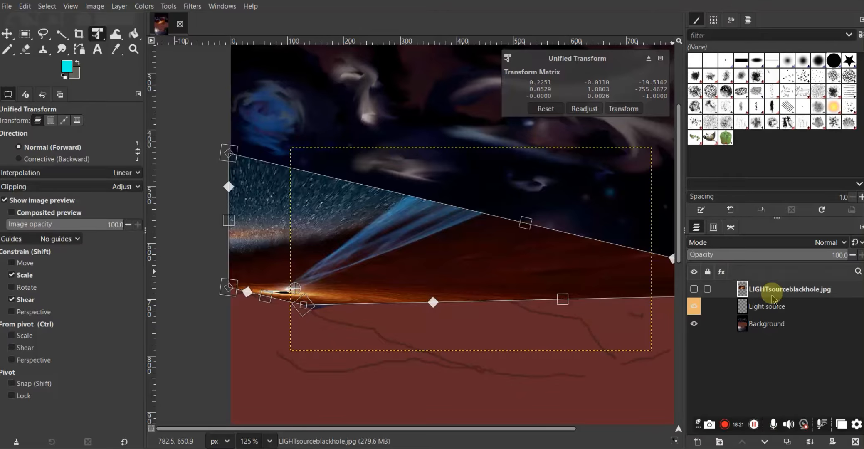
Rotate the transformed black hole image slightly counter-clockwise to follow the horizon and apply the transform
{"action": "key", "text": "Return"}
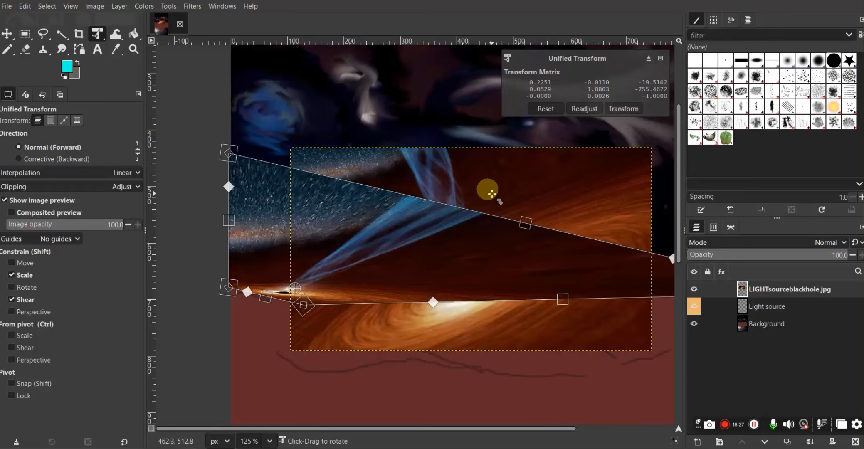
{"action": "left_click_drag", "start_coordinate": [497, 189], "coordinate": [480, 214]}
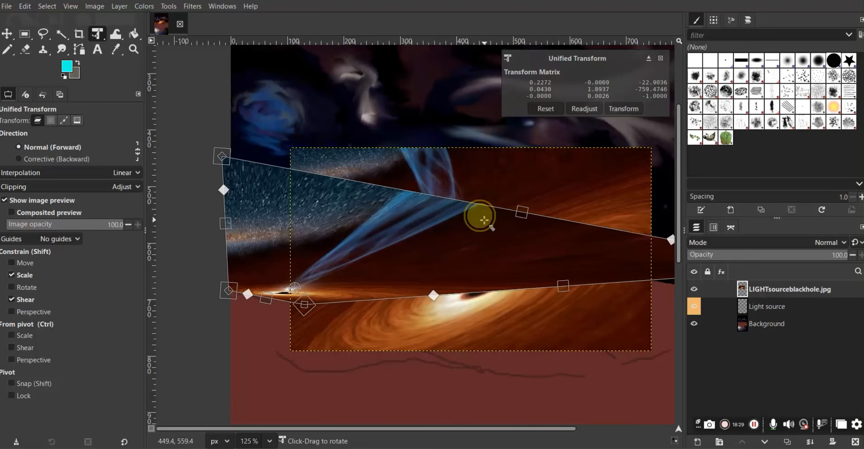
{"action": "left_click", "coordinate": [7, 33]}
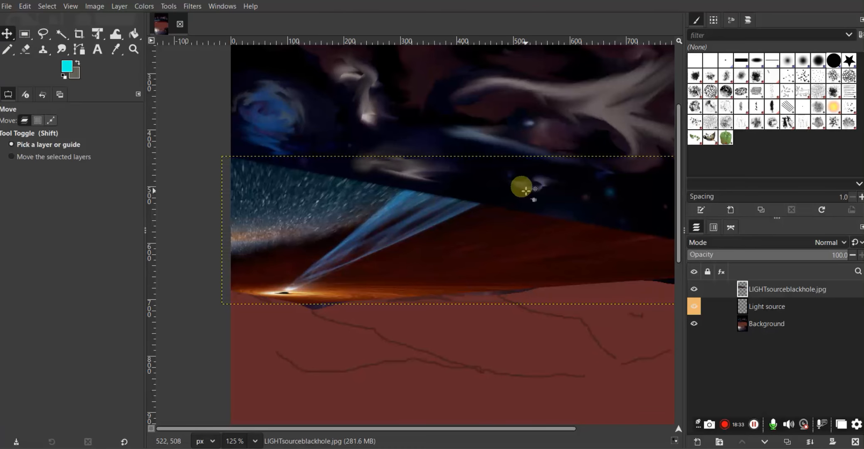
{"action": "mouse_move", "coordinate": [550, 190]}
{"action": "left_mouse_down"}
{"action": "mouse_move", "coordinate": [536, 196]}
{"action": "mouse_move", "coordinate": [554, 194]}
{"action": "left_mouse_up"}
{"action": "left_click", "coordinate": [554, 194]}
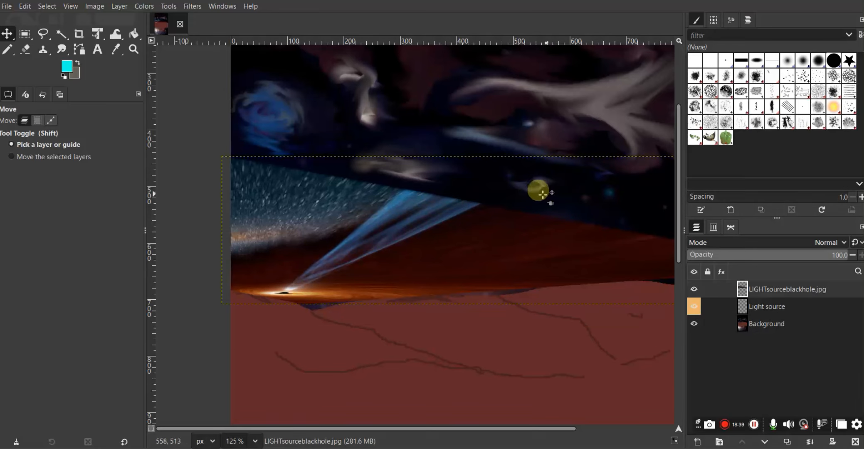
Merge the LIGHTsourceblackhole.jpg layer down into Light source, and merge Light source down into the Background
{"action": "scroll", "coordinate": [439, 195], "scroll_direction": "down", "scroll_amount": 6}
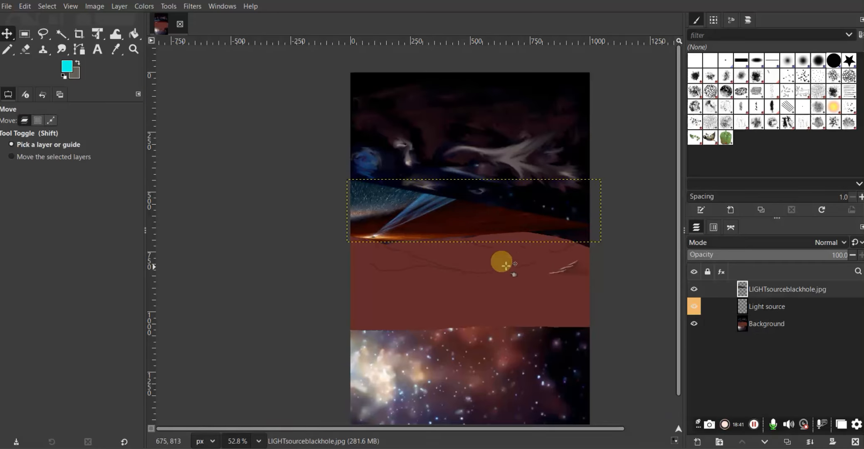
{"action": "scroll", "coordinate": [460, 228], "scroll_direction": "up", "scroll_amount": 5}
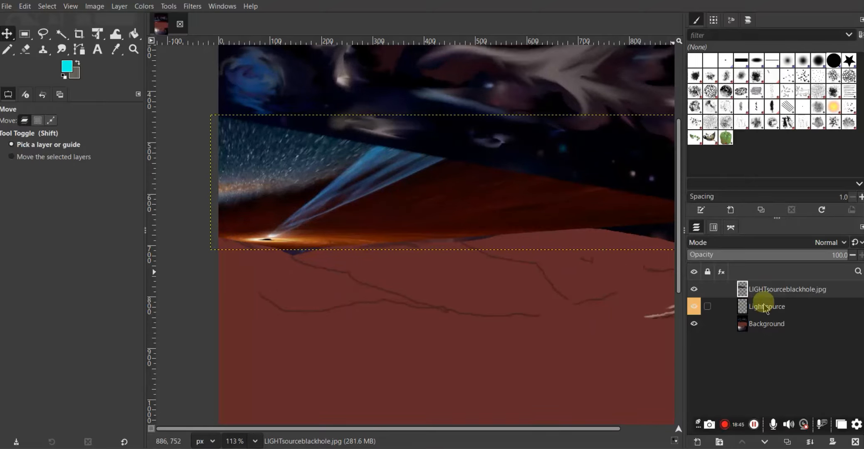
{"action": "right_click", "coordinate": [763, 289]}
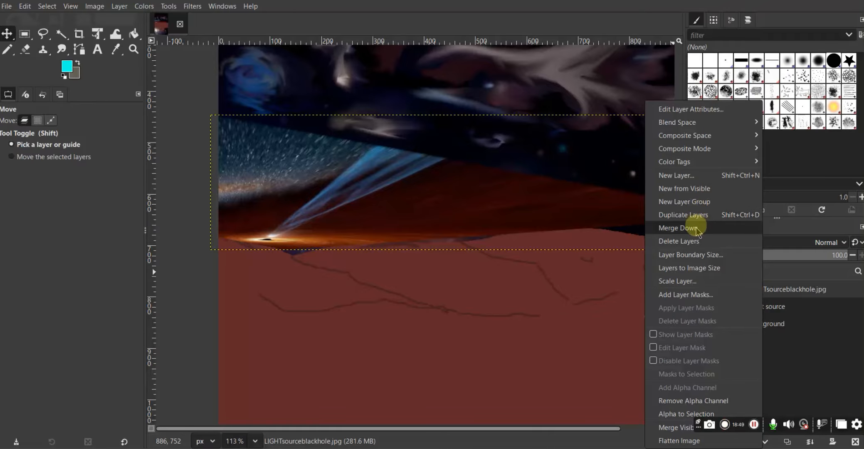
{"action": "left_click", "coordinate": [699, 231]}
{"action": "right_click", "coordinate": [767, 291]}
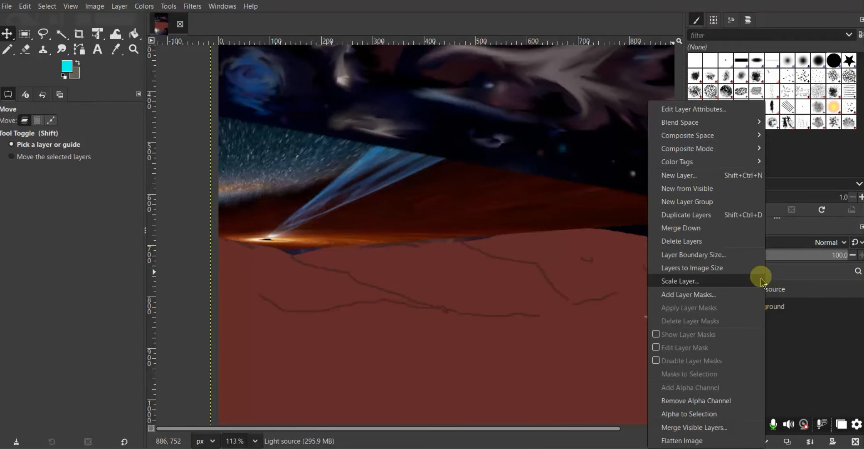
{"action": "left_click", "coordinate": [705, 227]}
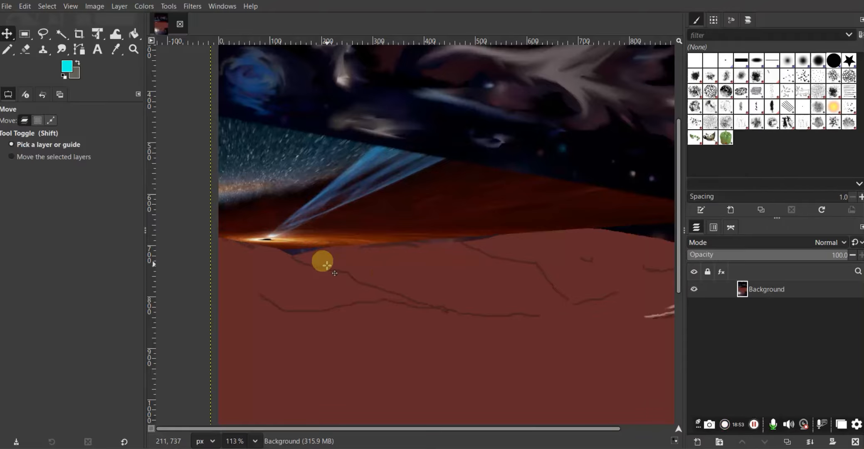
Resize the merged Background layer's boundary to the image size
{"action": "scroll", "coordinate": [327, 265], "scroll_direction": "down", "scroll_amount": 3}
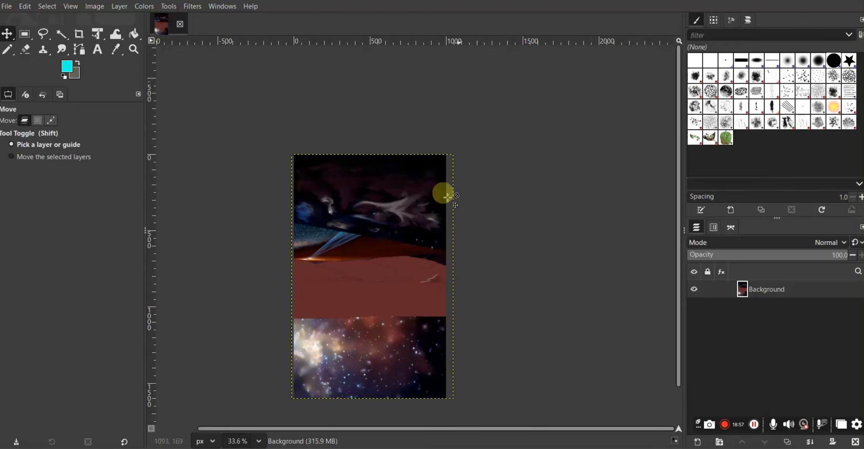
{"action": "left_click", "coordinate": [118, 5]}
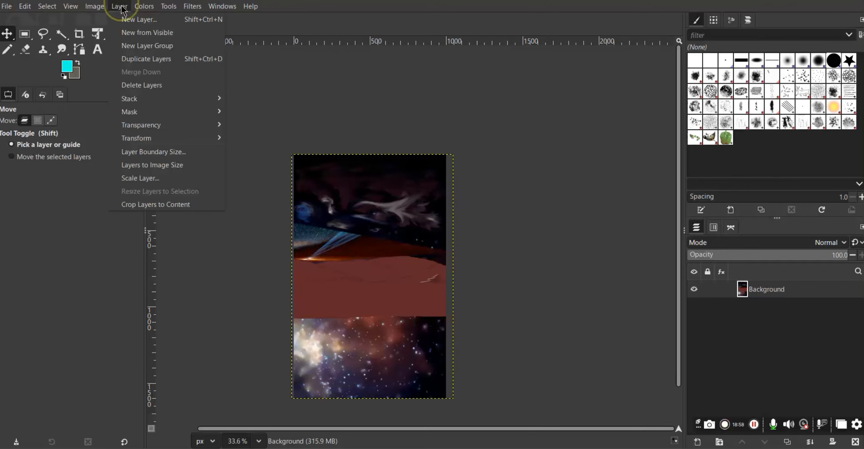
{"action": "left_click", "coordinate": [151, 166]}
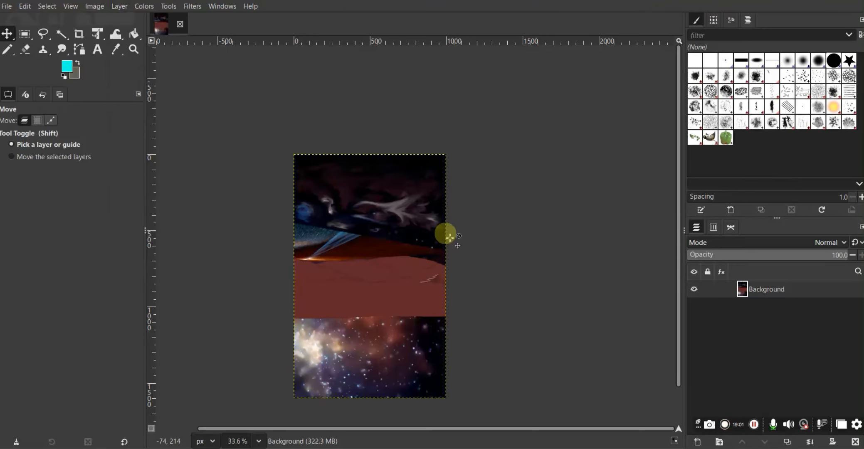
Examine the black hole light source, its blue beam, and the edge where the image meets the red horizon
{"action": "scroll", "coordinate": [373, 273], "scroll_direction": "up", "scroll_amount": 5}
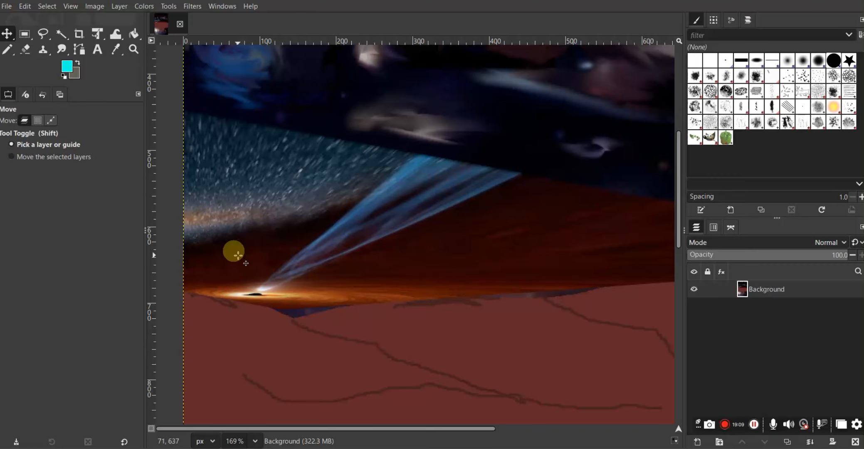
{"action": "scroll", "coordinate": [238, 254], "scroll_direction": "down", "scroll_amount": 4}
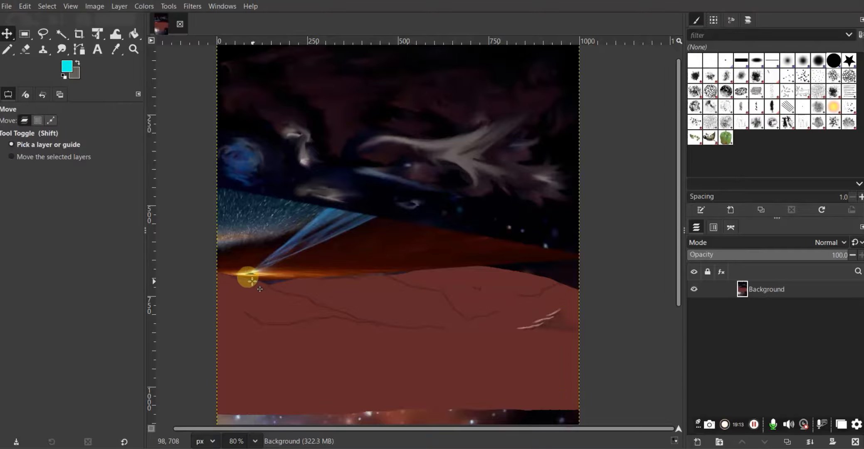
{"action": "scroll", "coordinate": [260, 283], "scroll_direction": "up", "scroll_amount": 3}
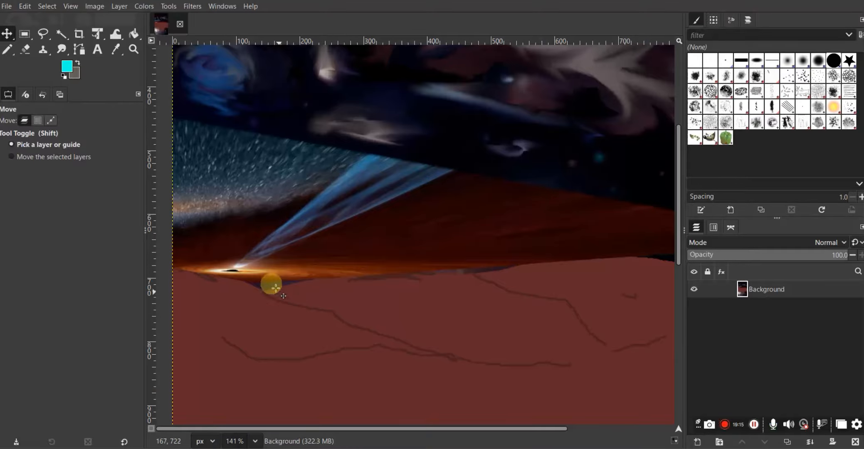
{"action": "scroll", "coordinate": [314, 247], "scroll_direction": "up", "scroll_amount": 5}
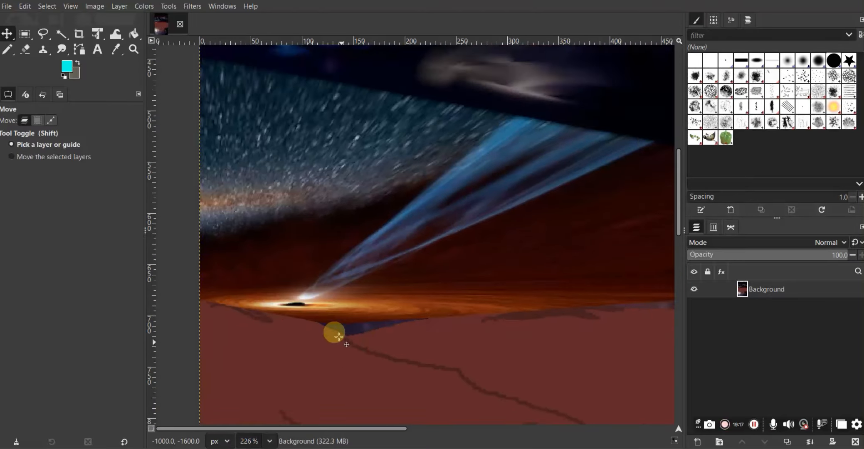
{"action": "scroll", "coordinate": [310, 303], "scroll_direction": "down", "scroll_amount": 5}
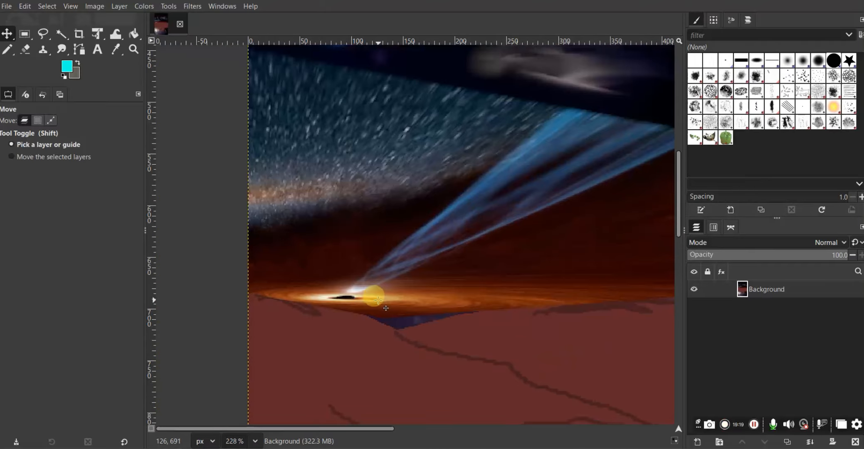
{"action": "scroll", "coordinate": [468, 253], "scroll_direction": "down", "scroll_amount": 2}
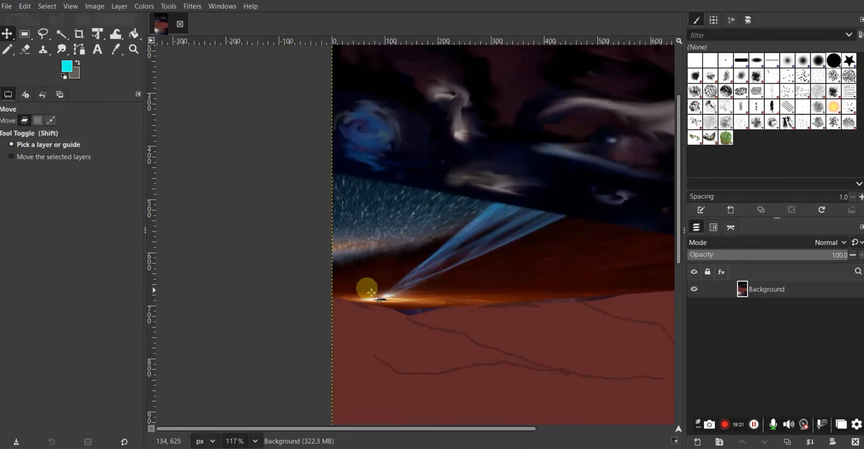
{"action": "scroll", "coordinate": [358, 262], "scroll_direction": "down", "scroll_amount": 3}
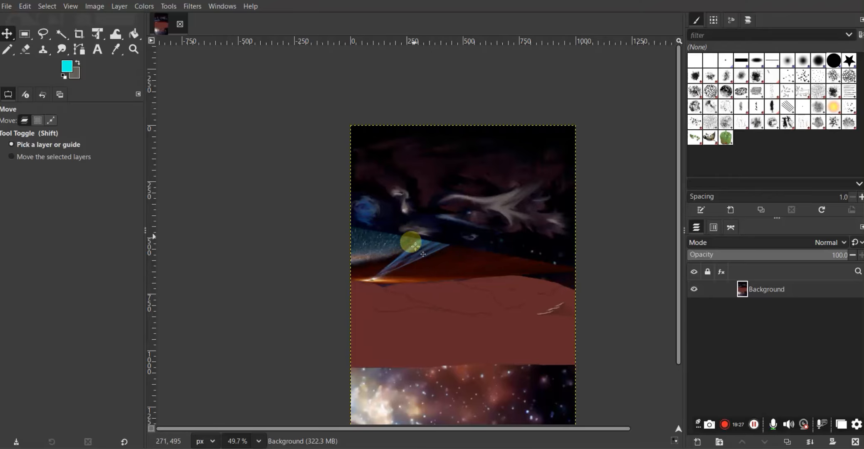
{"action": "scroll", "coordinate": [503, 275], "scroll_direction": "up", "scroll_amount": 2}
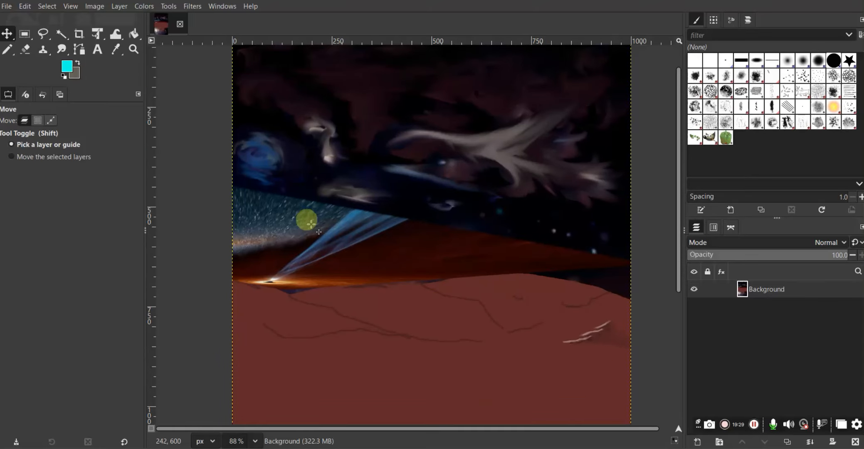
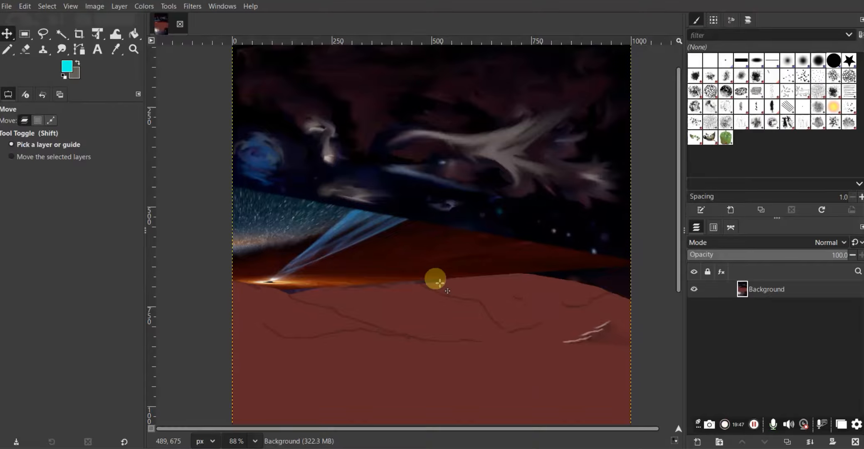
{"action": "scroll", "coordinate": [457, 275], "scroll_direction": "down", "scroll_amount": 3}
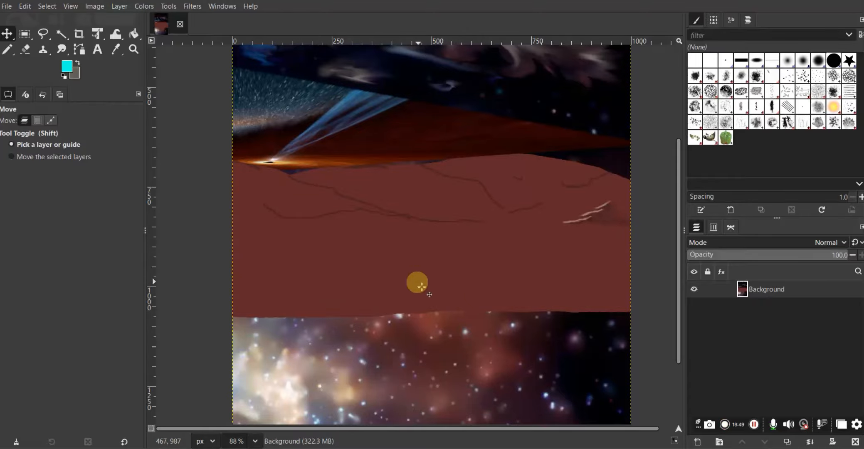
{"action": "scroll", "coordinate": [421, 286], "scroll_direction": "up", "scroll_amount": 3}
{"action": "scroll", "coordinate": [425, 351], "scroll_direction": "down", "scroll_amount": 5}
{"action": "scroll", "coordinate": [395, 347], "scroll_direction": "up", "scroll_amount": 4}
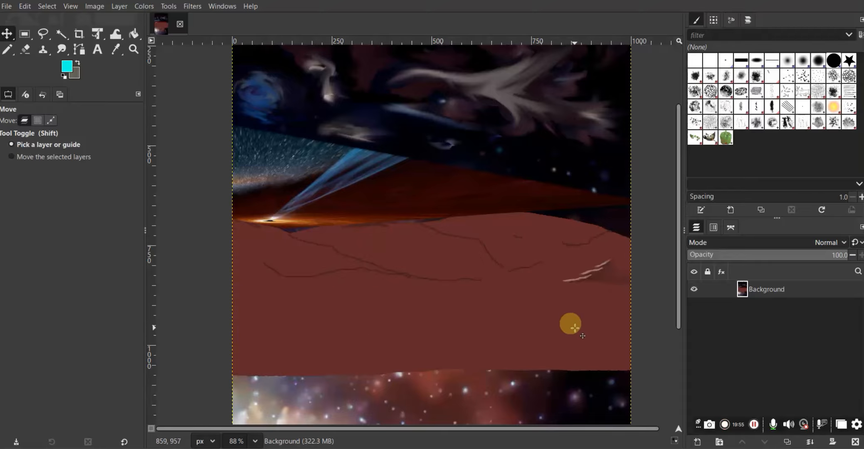
Clone the dark orange disk texture over the left side of the blue gap above the horizon, using the size 4 Hardness 100 brush
{"action": "scroll", "coordinate": [504, 298], "scroll_direction": "up", "scroll_amount": 3}
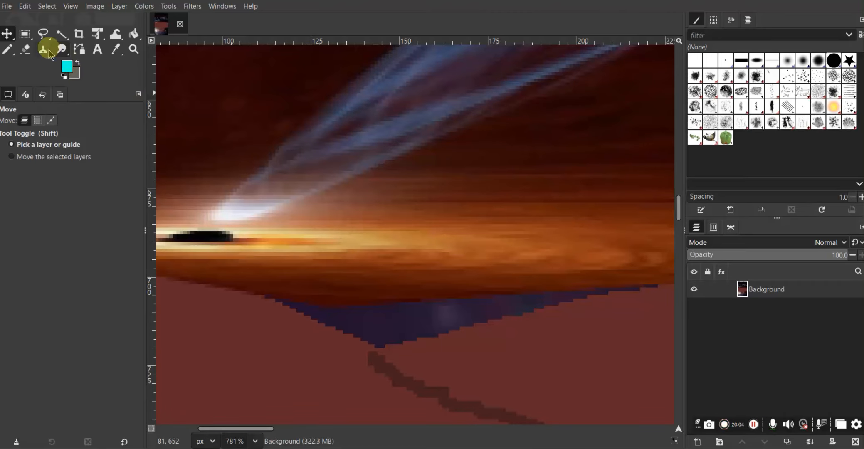
{"action": "left_click", "coordinate": [43, 49]}
{"action": "scroll", "coordinate": [371, 290], "scroll_direction": "up", "scroll_amount": 3}
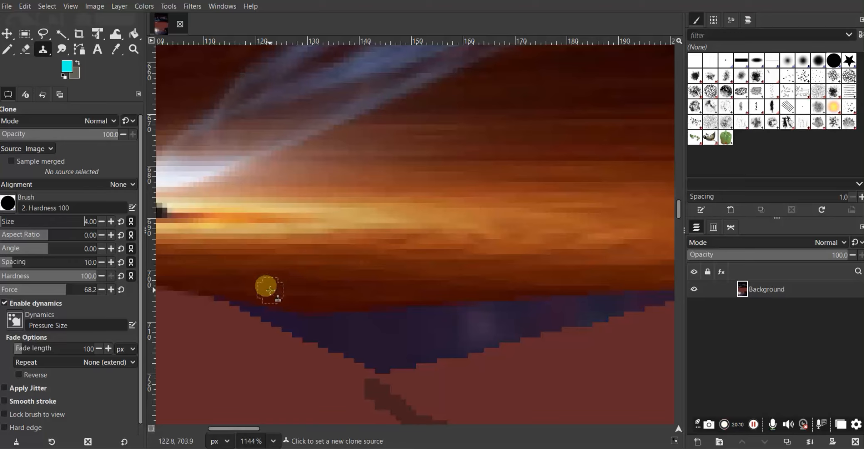
{"action": "left_click", "coordinate": [262, 290], "text": "ctrl"}
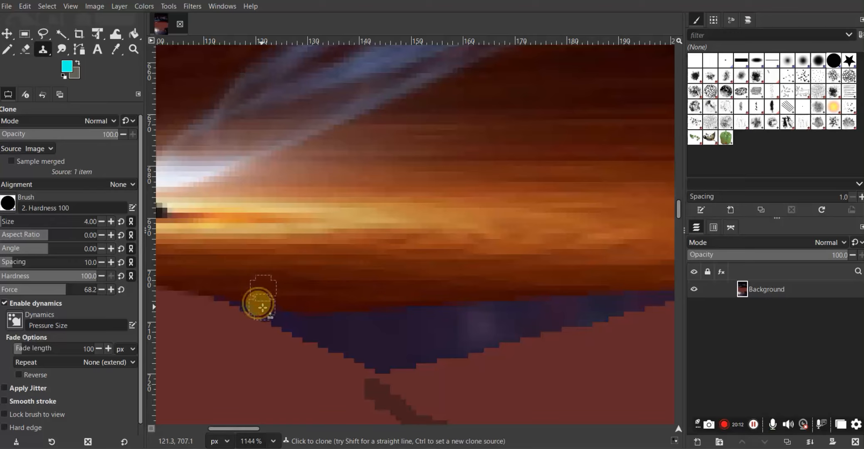
{"action": "mouse_move", "coordinate": [263, 308]}
{"action": "left_mouse_down"}
{"action": "mouse_move", "coordinate": [305, 310]}
{"action": "mouse_move", "coordinate": [294, 320]}
{"action": "mouse_move", "coordinate": [316, 327]}
{"action": "left_mouse_up"}
{"action": "left_click", "coordinate": [335, 294], "text": "ctrl"}
{"action": "left_click", "coordinate": [333, 320]}
{"action": "left_click", "coordinate": [363, 321]}
{"action": "left_click", "coordinate": [394, 321]}
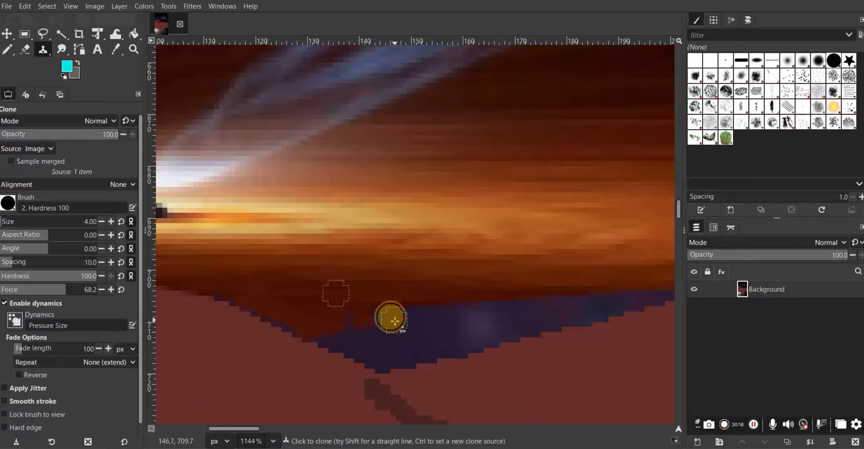
Continue cloning the dark orange texture down to the lowest point of the blue gap beside the black hole
{"action": "left_click", "coordinate": [414, 316]}
{"action": "left_click", "coordinate": [361, 329]}
{"action": "left_click", "coordinate": [348, 322]}
{"action": "left_click", "coordinate": [374, 321]}
{"action": "left_click", "coordinate": [329, 344]}
{"action": "left_click", "coordinate": [354, 347]}
{"action": "left_click", "coordinate": [375, 356]}
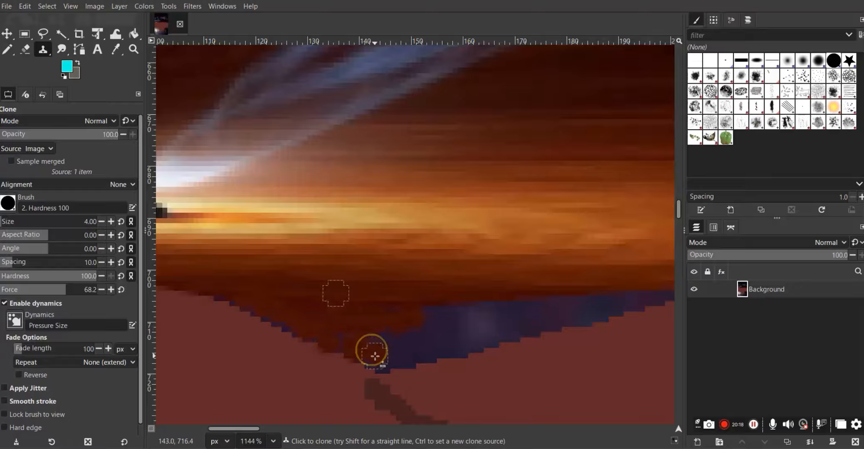
{"action": "left_click", "coordinate": [384, 342]}
{"action": "left_click", "coordinate": [402, 364]}
Resample the disk texture farther right and clone it over the blue area just right of the gap's lowest point
{"action": "left_click", "coordinate": [414, 288], "text": "ctrl"}
{"action": "left_click", "coordinate": [429, 324]}
{"action": "left_click", "coordinate": [421, 353]}
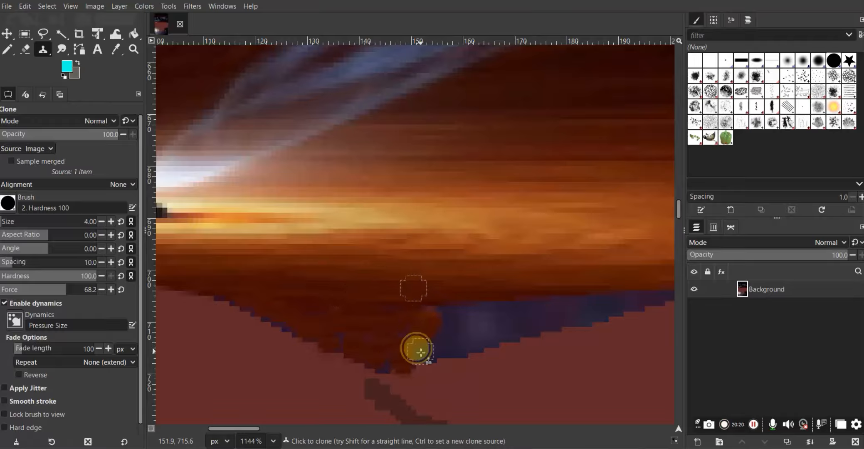
{"action": "left_click", "coordinate": [430, 348]}
{"action": "left_click", "coordinate": [437, 332]}
{"action": "left_click", "coordinate": [463, 314]}
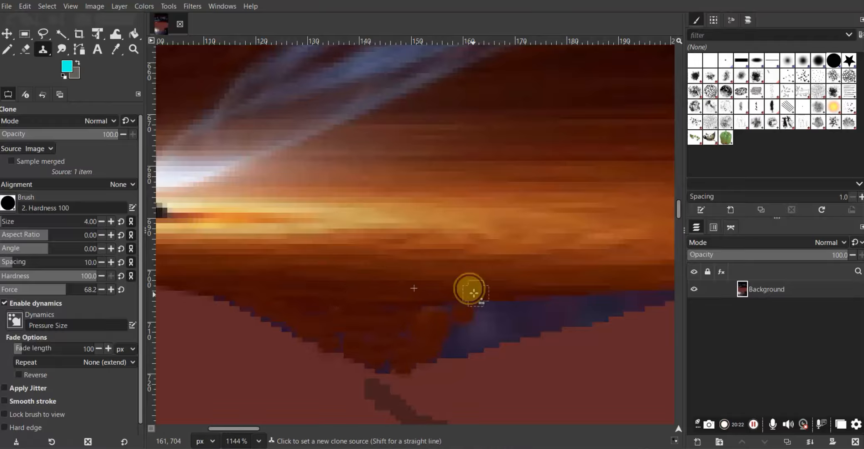
{"action": "left_click", "coordinate": [474, 293], "text": "ctrl"}
{"action": "left_click", "coordinate": [460, 320]}
{"action": "left_click", "coordinate": [452, 343]}
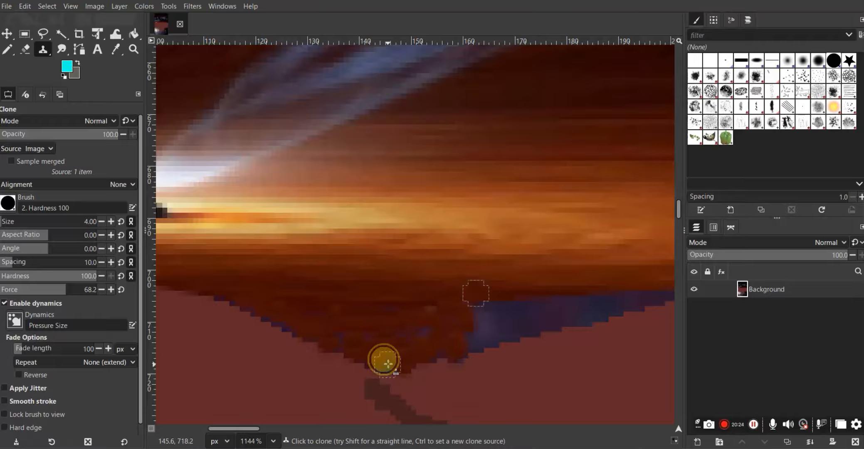
{"action": "left_click", "coordinate": [477, 329]}
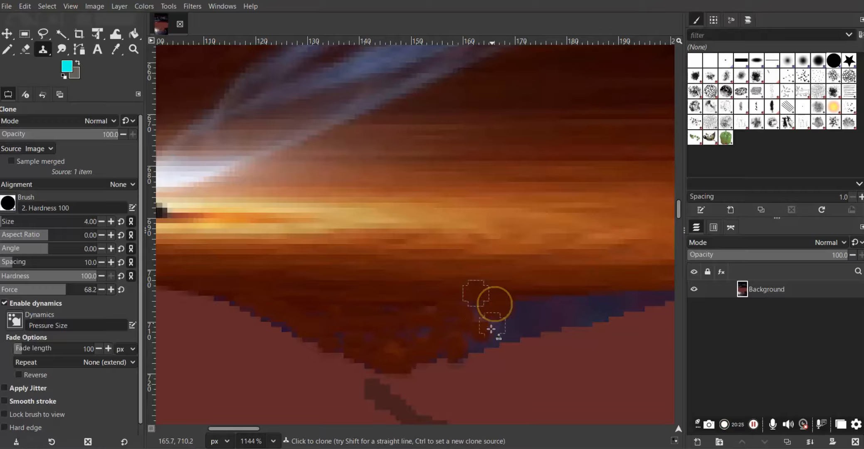
Clone the disk texture over the rest of the gap along its rising right slope and touch up leftover blue patches
{"action": "left_click", "coordinate": [515, 310]}
{"action": "left_click", "coordinate": [548, 312]}
{"action": "left_click", "coordinate": [573, 312]}
{"action": "left_click", "coordinate": [598, 311]}
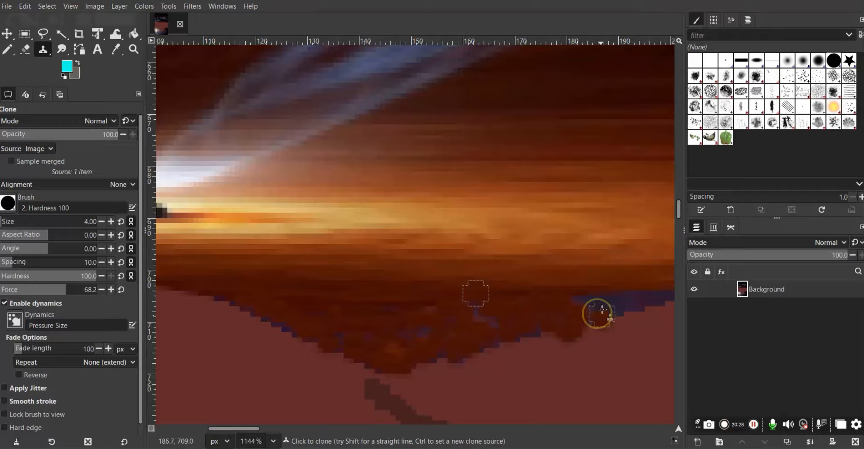
{"action": "left_click", "coordinate": [625, 297]}
{"action": "left_click", "coordinate": [665, 291]}
{"action": "left_click", "coordinate": [610, 295]}
{"action": "left_click", "coordinate": [574, 298]}
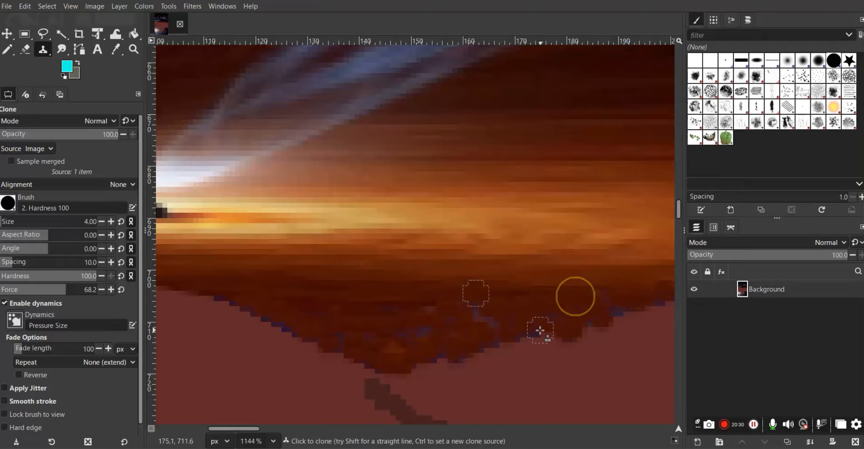
{"action": "left_click", "coordinate": [492, 328]}
{"action": "left_click", "coordinate": [428, 333]}
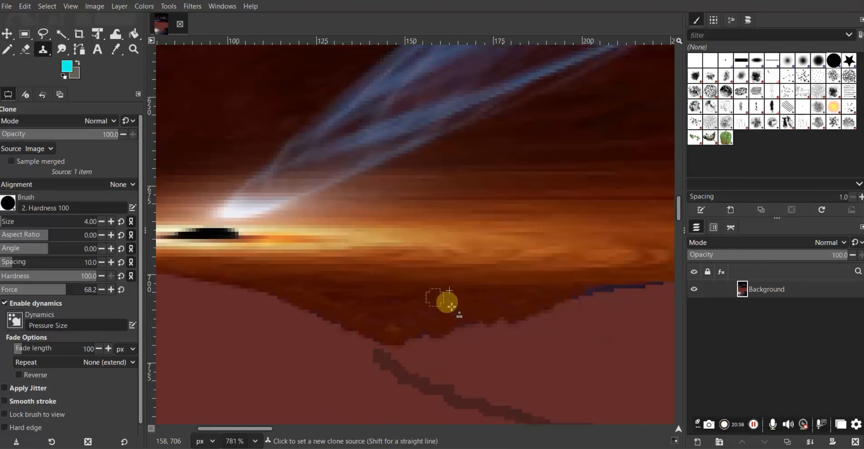
Clone disk texture over the thin blue strip on the horizon to the right of the filled gap
{"action": "scroll", "coordinate": [416, 291], "scroll_direction": "down", "scroll_amount": 3}
{"action": "scroll", "coordinate": [539, 297], "scroll_direction": "up", "scroll_amount": 3}
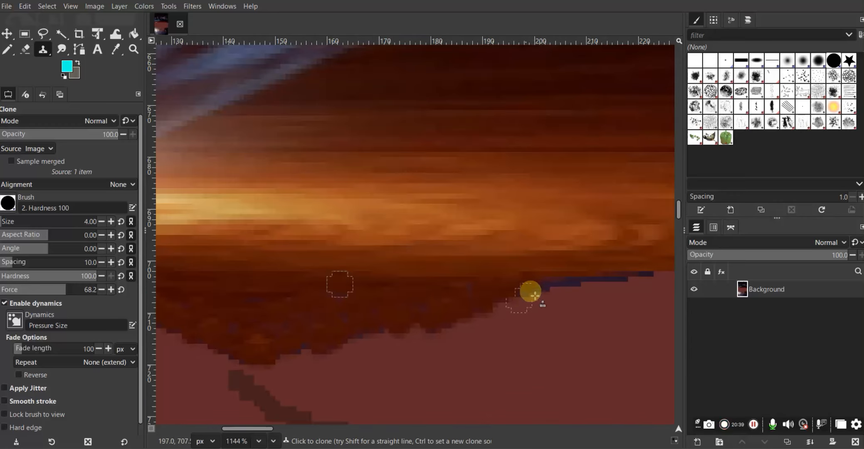
{"action": "left_click", "coordinate": [560, 281]}
{"action": "left_click", "coordinate": [572, 277]}
{"action": "left_click", "coordinate": [612, 273]}
{"action": "left_click", "coordinate": [557, 242], "text": "ctrl"}
{"action": "left_click", "coordinate": [543, 273]}
{"action": "left_click", "coordinate": [582, 274]}
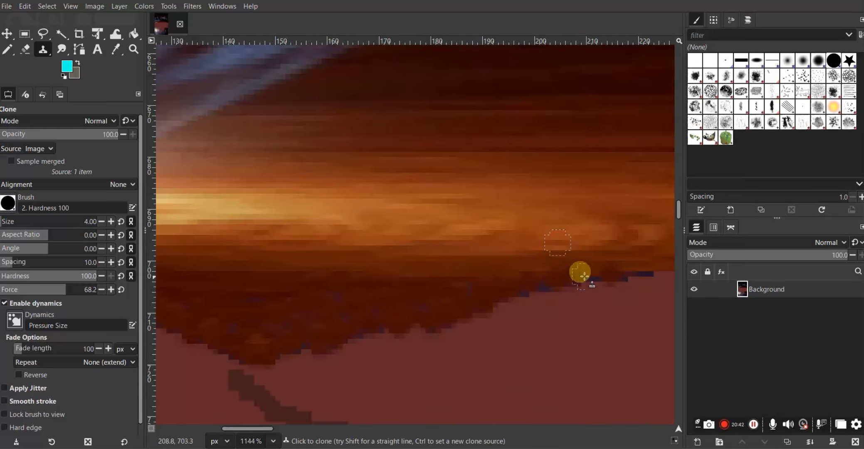
Sample brighter orange from the disk's right end and clone it along the horizon edge back toward the filled gap
{"action": "left_click", "coordinate": [630, 249], "text": "ctrl"}
{"action": "left_click", "coordinate": [579, 270]}
{"action": "left_click", "coordinate": [544, 274]}
{"action": "left_click", "coordinate": [610, 271]}
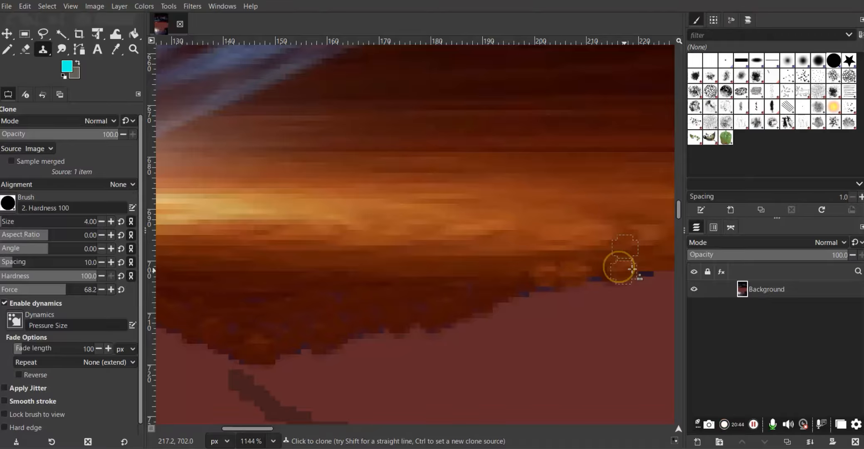
{"action": "left_click", "coordinate": [630, 272]}
{"action": "left_click", "coordinate": [511, 289]}
{"action": "left_click", "coordinate": [474, 281]}
{"action": "left_click", "coordinate": [435, 273]}
{"action": "left_click", "coordinate": [394, 274]}
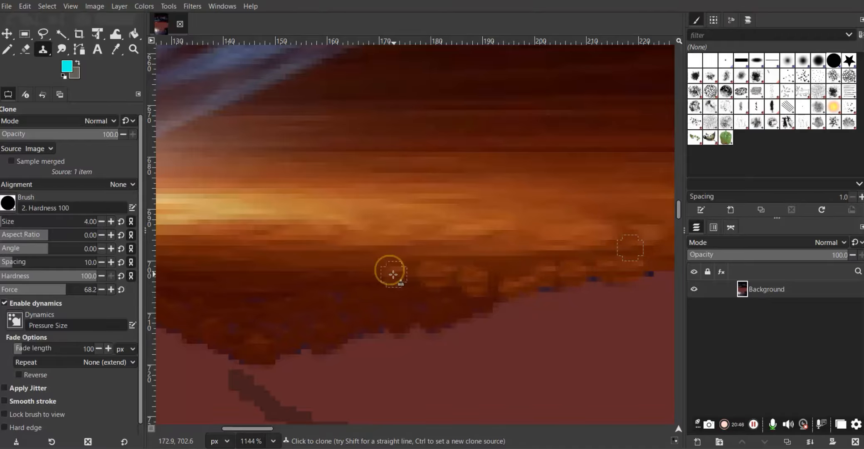
Smudge the bright cloned blotches above the horizon into the disk's streaks with the size 2 Hardness 100 brush
{"action": "left_click", "coordinate": [61, 50]}
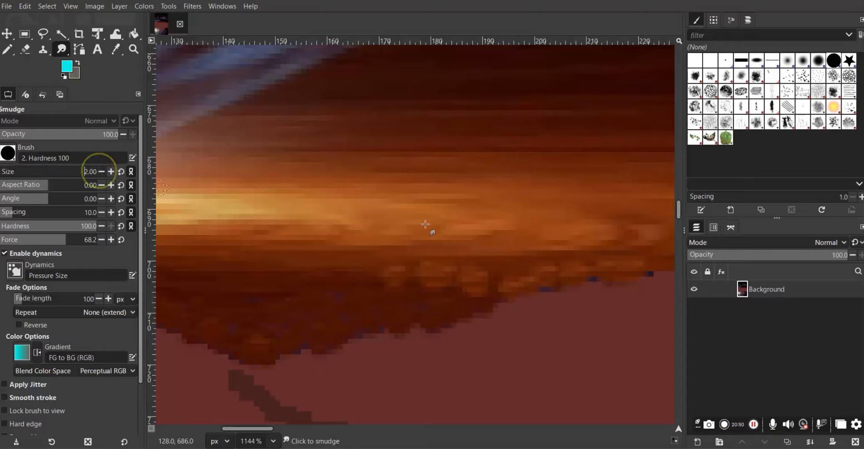
{"action": "left_click", "coordinate": [566, 270]}
{"action": "left_click", "coordinate": [363, 269]}
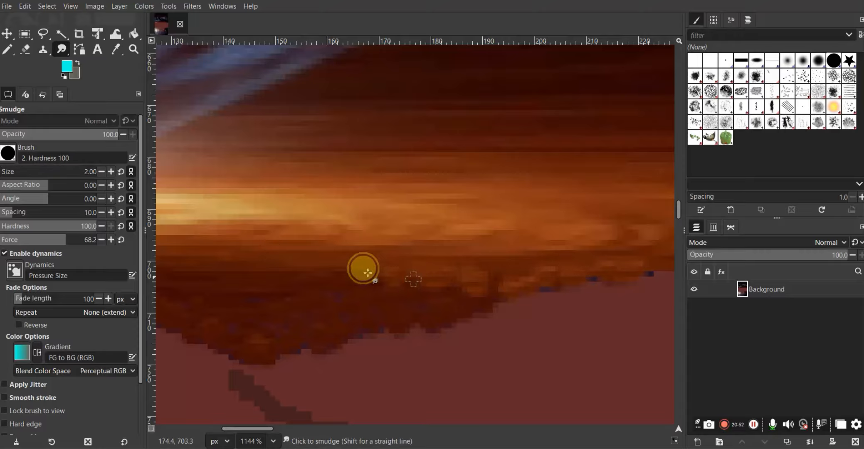
{"action": "mouse_move", "coordinate": [368, 273]}
{"action": "left_mouse_down"}
{"action": "mouse_move", "coordinate": [567, 266]}
{"action": "mouse_move", "coordinate": [324, 257]}
{"action": "left_mouse_up"}
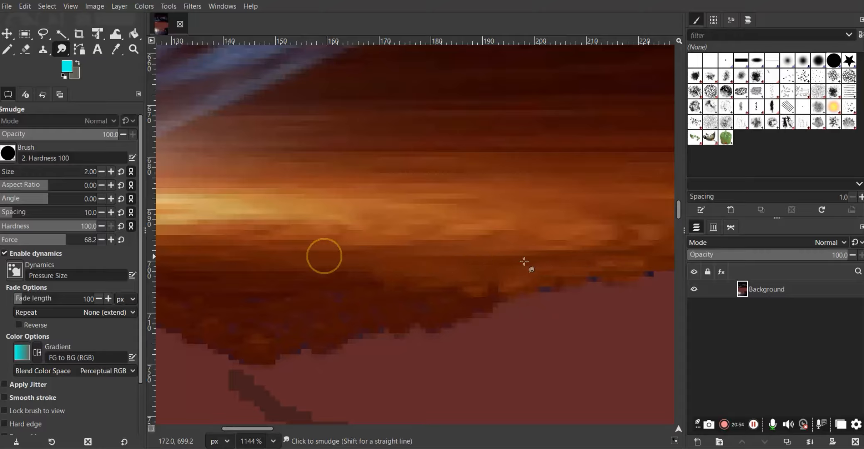
{"action": "mouse_move", "coordinate": [640, 254]}
{"action": "left_mouse_down"}
{"action": "mouse_move", "coordinate": [501, 268]}
{"action": "mouse_move", "coordinate": [509, 242]}
{"action": "mouse_move", "coordinate": [428, 292]}
{"action": "left_mouse_up"}
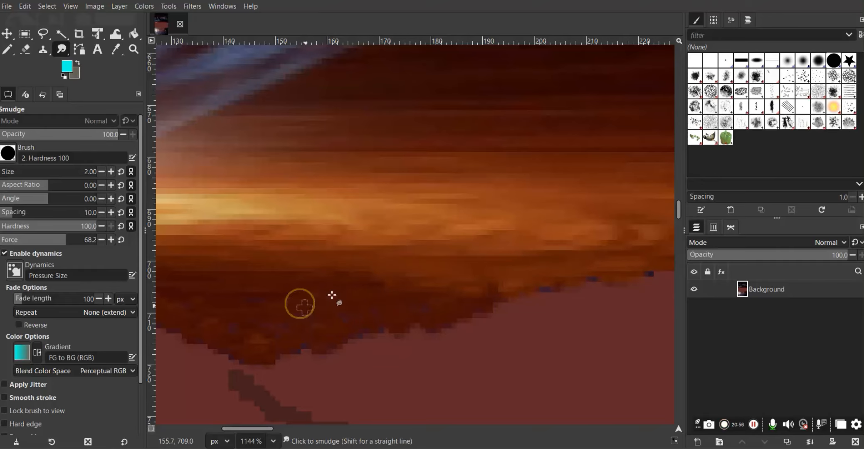
Smudge the blue specks and uneven patches inside the filled gap and along both of its slopes
{"action": "scroll", "coordinate": [261, 303], "scroll_direction": "up", "scroll_amount": 1}
{"action": "left_click_drag", "start_coordinate": [255, 307], "coordinate": [339, 293]}
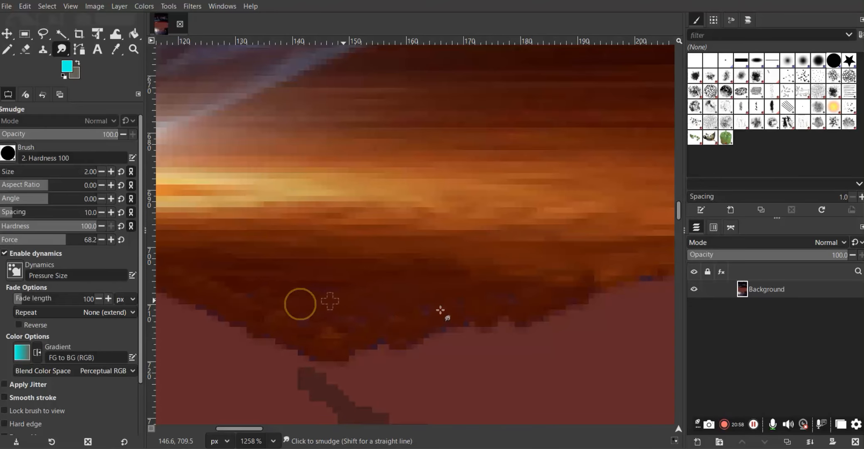
{"action": "left_click", "coordinate": [386, 328]}
{"action": "mouse_move", "coordinate": [387, 329]}
{"action": "left_mouse_down"}
{"action": "mouse_move", "coordinate": [443, 308]}
{"action": "mouse_move", "coordinate": [474, 318]}
{"action": "mouse_move", "coordinate": [454, 294]}
{"action": "mouse_move", "coordinate": [554, 280]}
{"action": "left_mouse_up"}
{"action": "scroll", "coordinate": [565, 305], "scroll_direction": "down", "scroll_amount": 4}
{"action": "scroll", "coordinate": [314, 290], "scroll_direction": "up", "scroll_amount": 4}
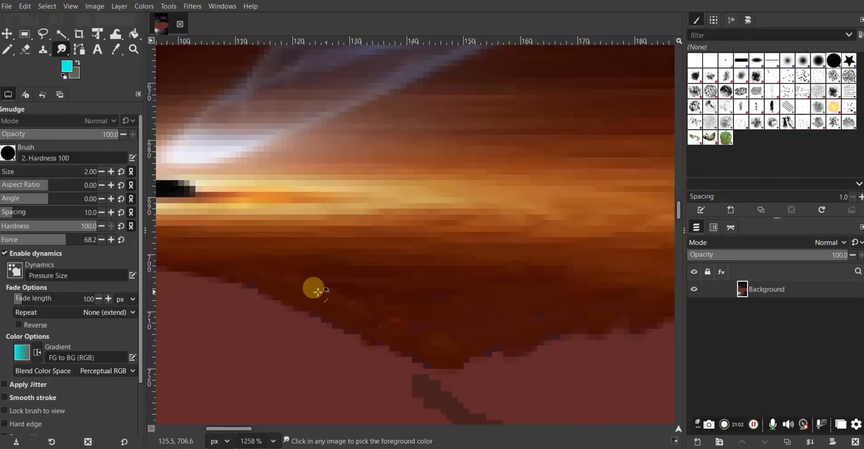
{"action": "mouse_move", "coordinate": [211, 269]}
{"action": "left_mouse_down"}
{"action": "mouse_move", "coordinate": [428, 337]}
{"action": "mouse_move", "coordinate": [456, 356]}
{"action": "mouse_move", "coordinate": [341, 317]}
{"action": "left_mouse_up"}
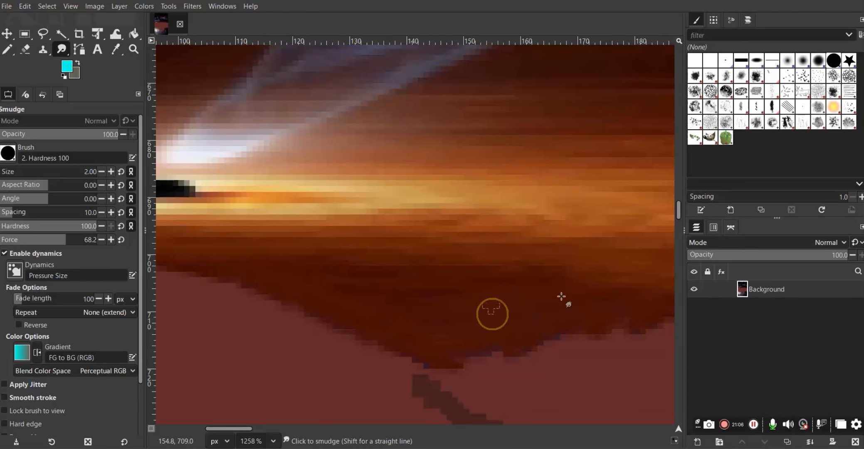
Smudge away the blue specks along the horizon edge to the right of the filled gap
{"action": "scroll", "coordinate": [342, 289], "scroll_direction": "down", "scroll_amount": 3}
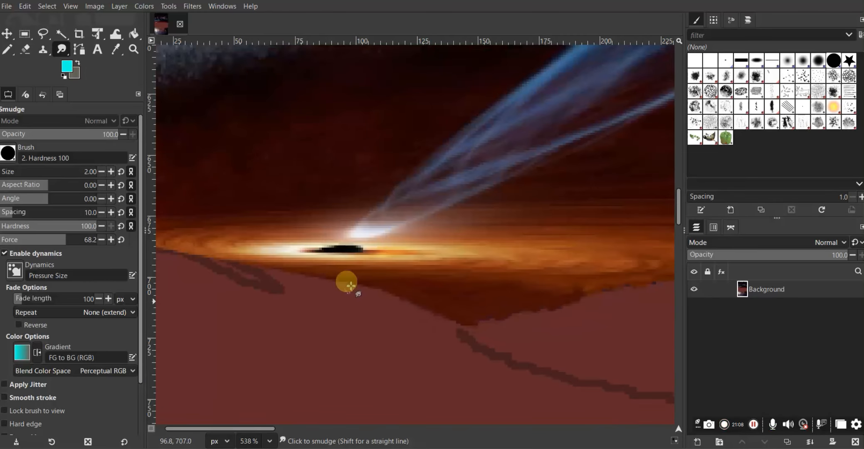
{"action": "scroll", "coordinate": [562, 318], "scroll_direction": "up", "scroll_amount": 4}
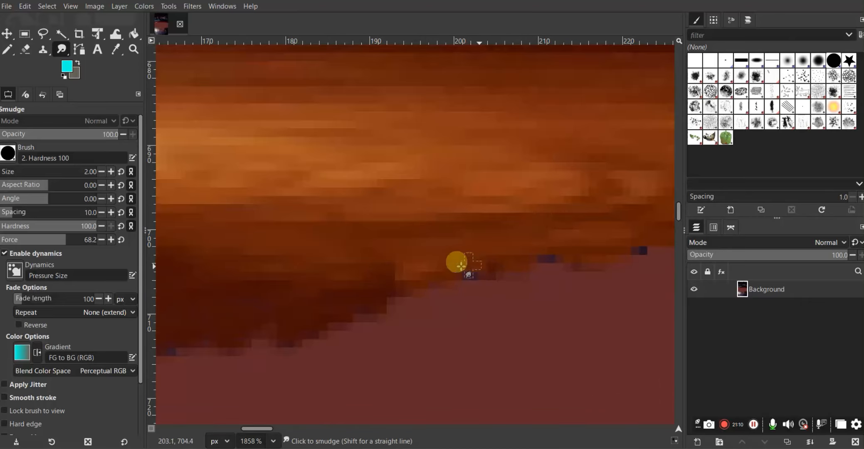
{"action": "scroll", "coordinate": [440, 334], "scroll_direction": "down", "scroll_amount": 2}
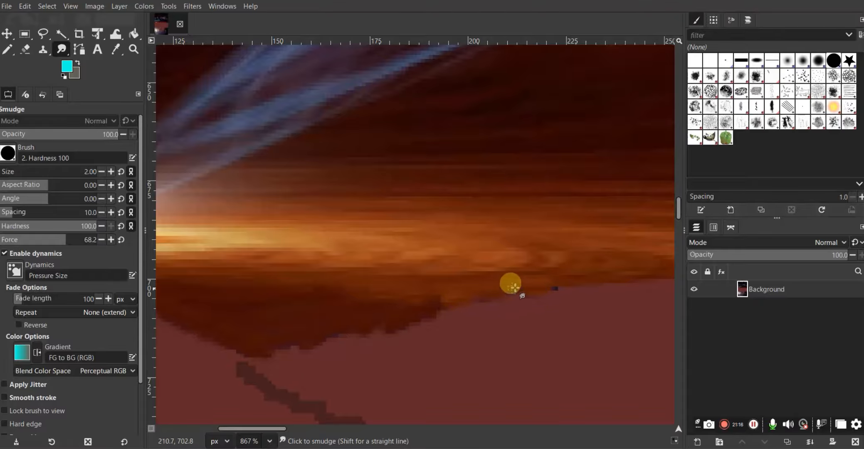
Examine the blended edge between the black hole's glowing disk and the red horizon, close up and within the whole scene
{"action": "scroll", "coordinate": [291, 297], "scroll_direction": "down", "scroll_amount": 7}
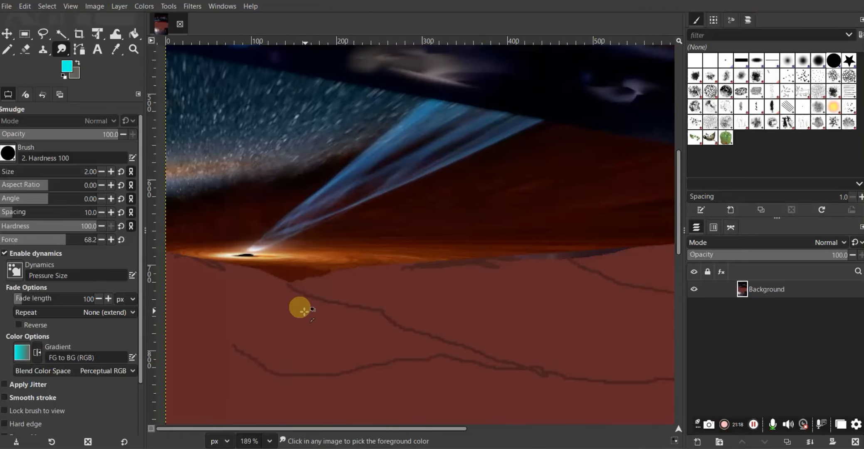
{"action": "scroll", "coordinate": [391, 344], "scroll_direction": "down", "scroll_amount": 2}
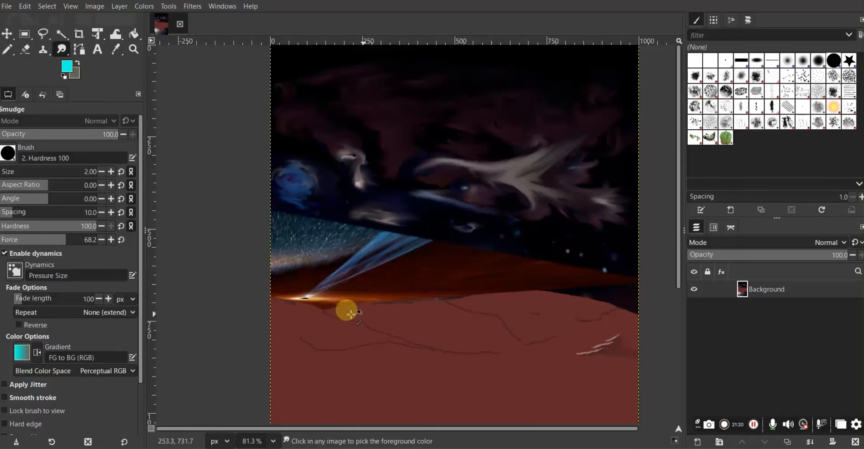
{"action": "scroll", "coordinate": [326, 293], "scroll_direction": "up", "scroll_amount": 2}
{"action": "scroll", "coordinate": [261, 319], "scroll_direction": "up", "scroll_amount": 4}
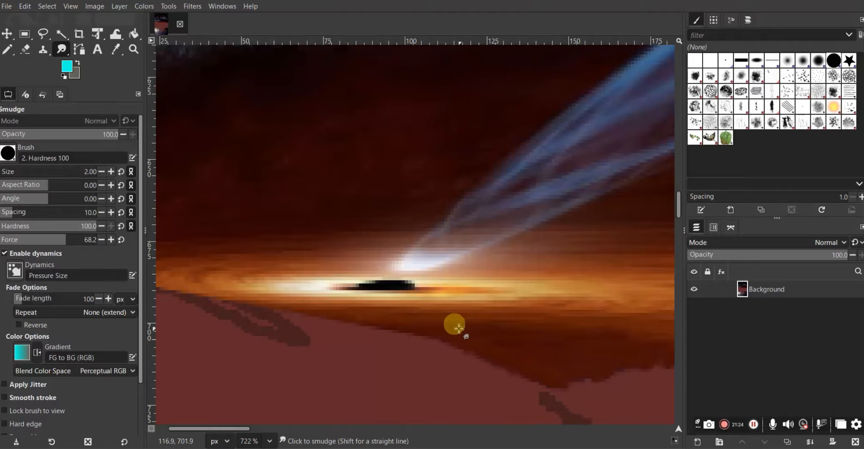
{"action": "scroll", "coordinate": [422, 328], "scroll_direction": "down", "scroll_amount": 3}
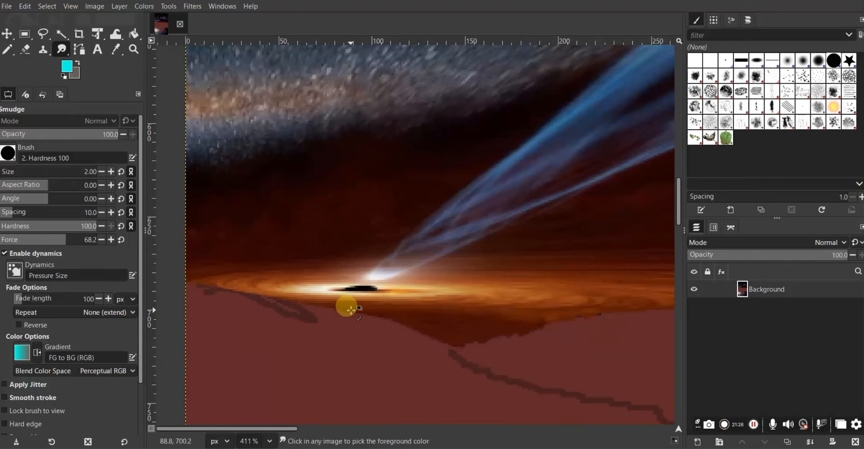
{"action": "scroll", "coordinate": [372, 317], "scroll_direction": "down", "scroll_amount": 2}
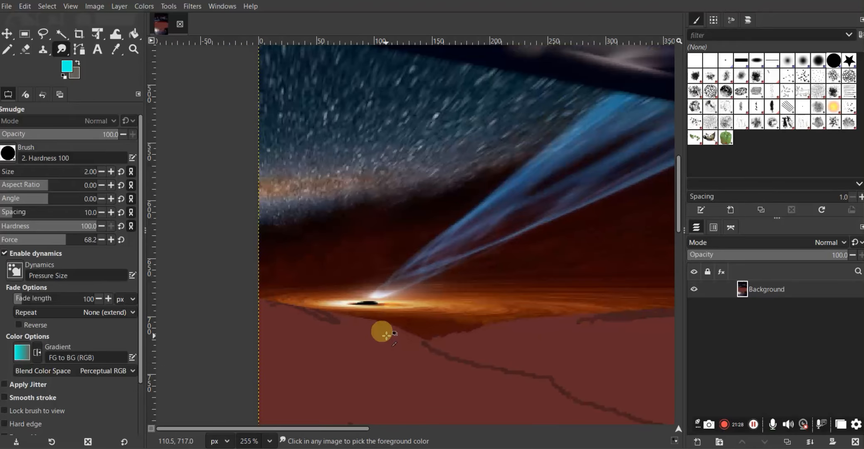
{"action": "left_click_drag", "start_coordinate": [356, 316], "coordinate": [385, 316]}
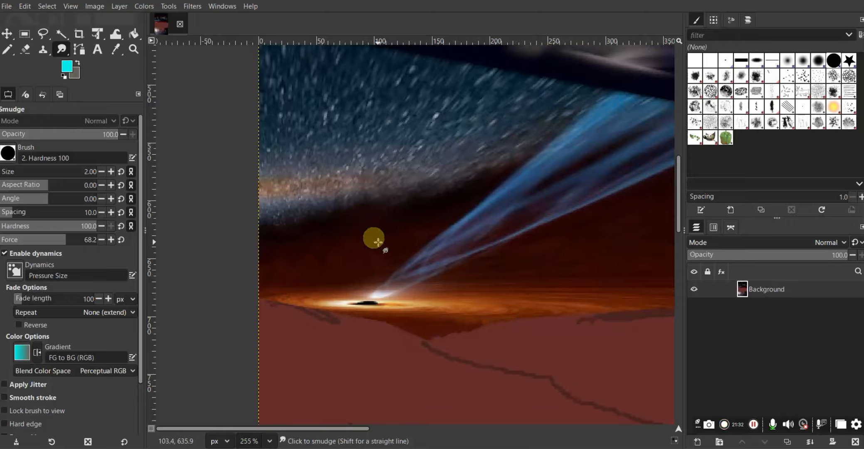
{"action": "scroll", "coordinate": [302, 269], "scroll_direction": "down", "scroll_amount": 2}
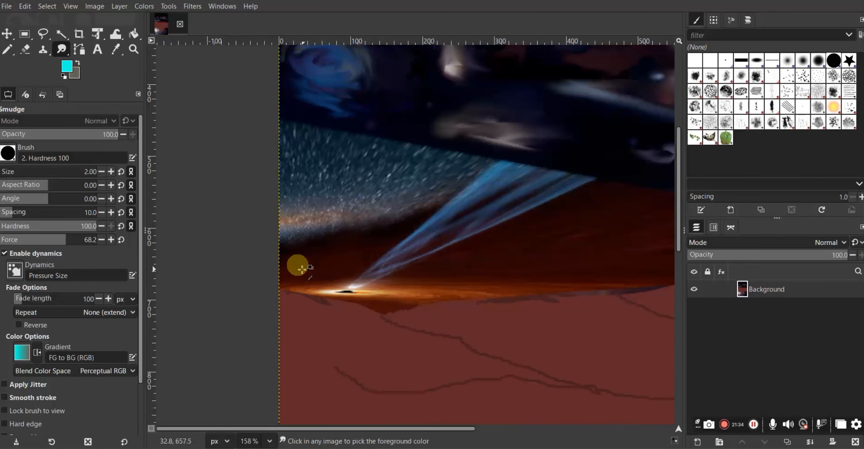
Examine the blue jet, the black hole and the surrounding sky, both close up and within the wider scene
{"action": "left_click", "coordinate": [754, 424]}
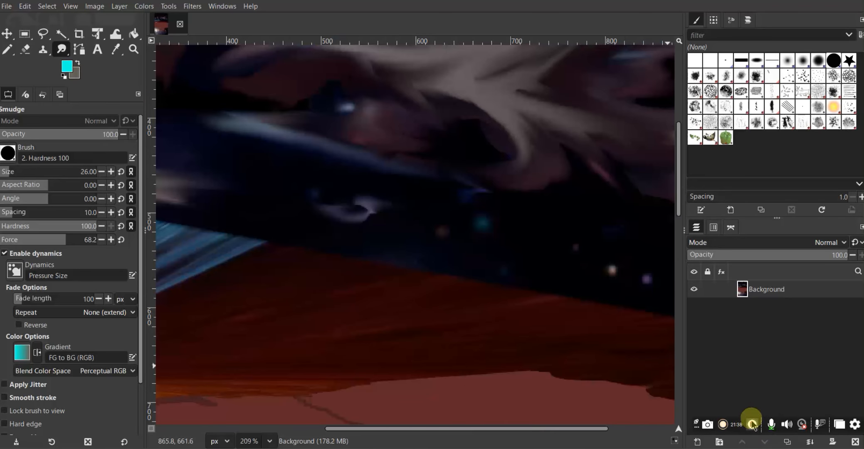
{"action": "scroll", "coordinate": [504, 343], "scroll_direction": "down", "scroll_amount": 3}
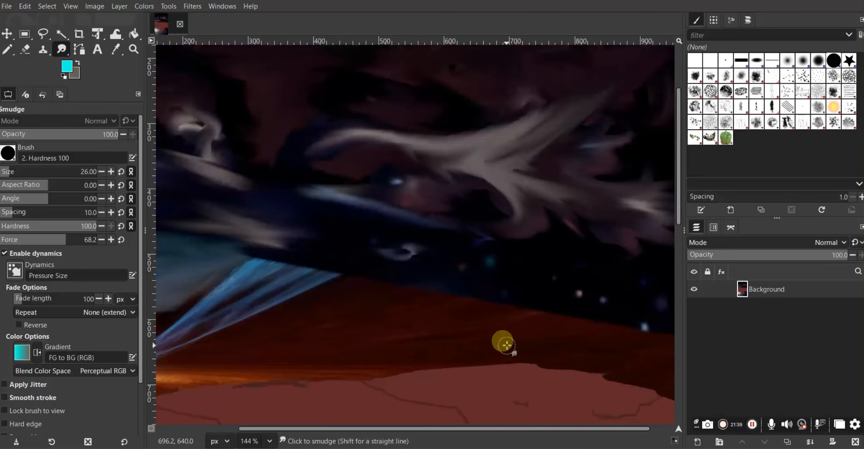
{"action": "scroll", "coordinate": [454, 324], "scroll_direction": "down", "scroll_amount": 3}
{"action": "scroll", "coordinate": [411, 314], "scroll_direction": "up", "scroll_amount": 3}
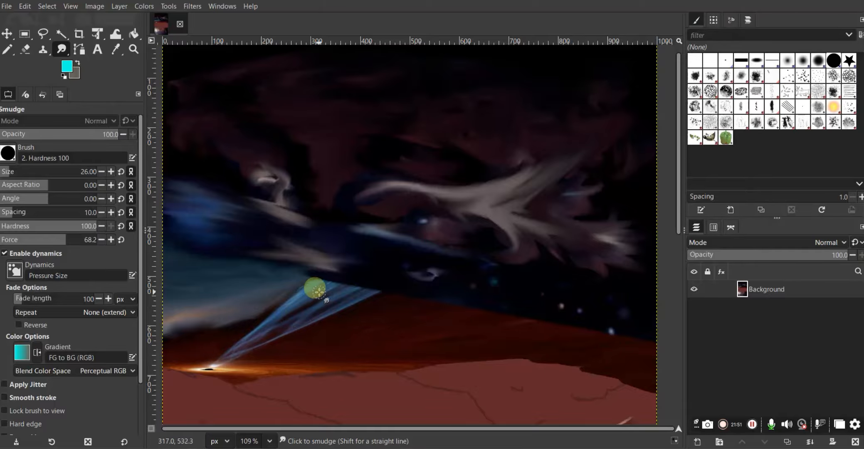
{"action": "scroll", "coordinate": [318, 291], "scroll_direction": "up", "scroll_amount": 4}
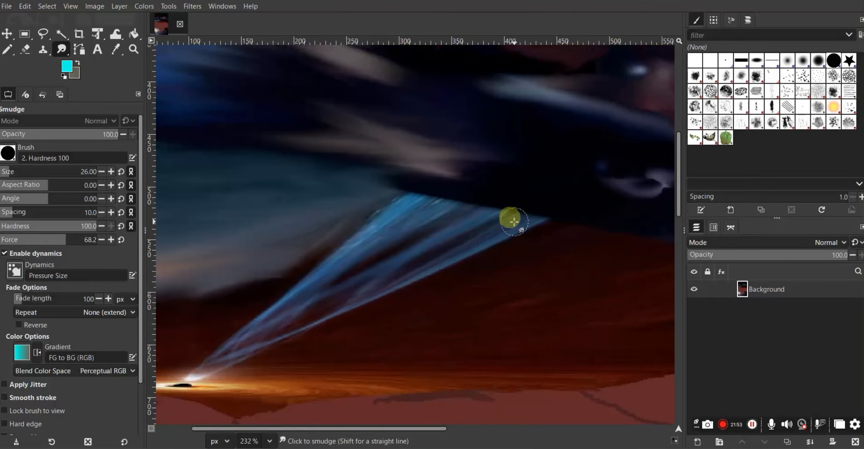
{"action": "scroll", "coordinate": [514, 222], "scroll_direction": "down", "scroll_amount": 3}
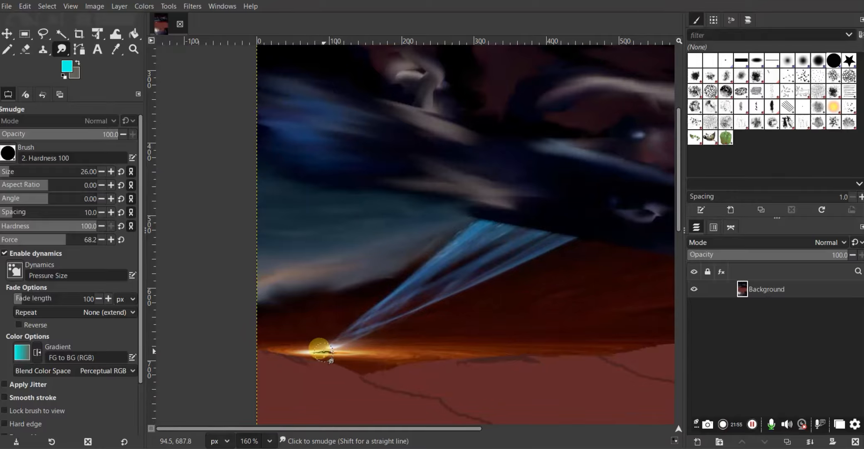
{"action": "scroll", "coordinate": [344, 326], "scroll_direction": "down", "scroll_amount": 2}
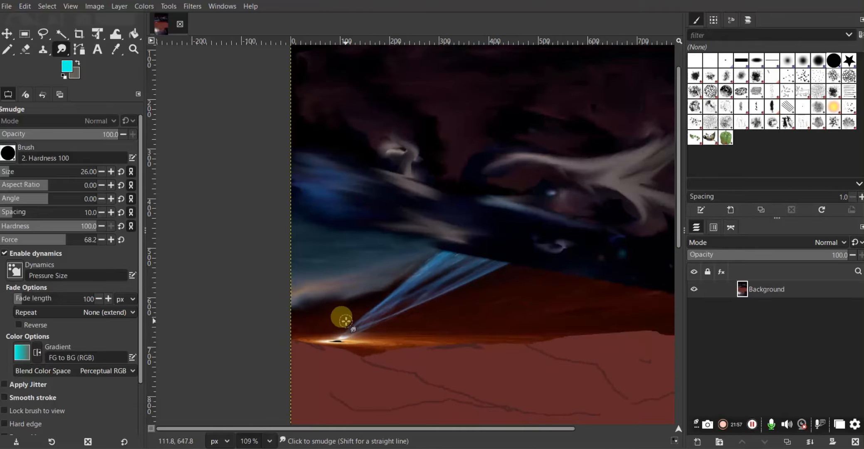
{"action": "scroll", "coordinate": [452, 321], "scroll_direction": "down", "scroll_amount": 5}
{"action": "scroll", "coordinate": [598, 382], "scroll_direction": "up", "scroll_amount": 5}
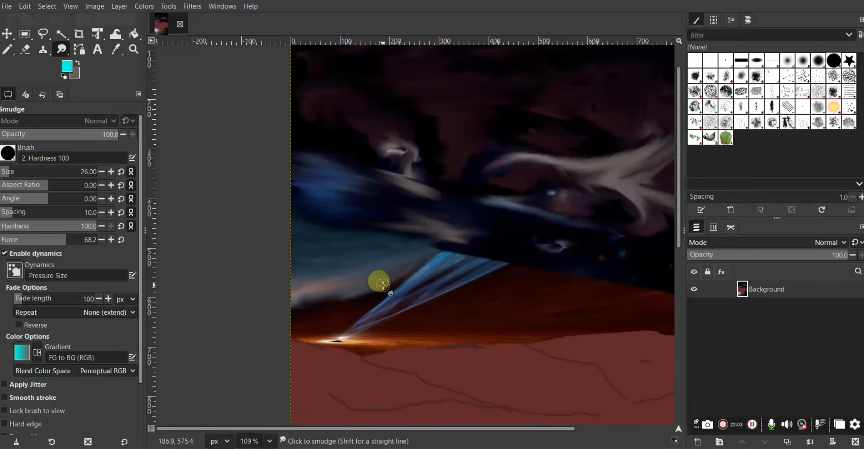
{"action": "scroll", "coordinate": [360, 285], "scroll_direction": "down", "scroll_amount": 2}
{"action": "scroll", "coordinate": [562, 310], "scroll_direction": "up", "scroll_amount": 2}
{"action": "scroll", "coordinate": [429, 318], "scroll_direction": "down", "scroll_amount": 1}
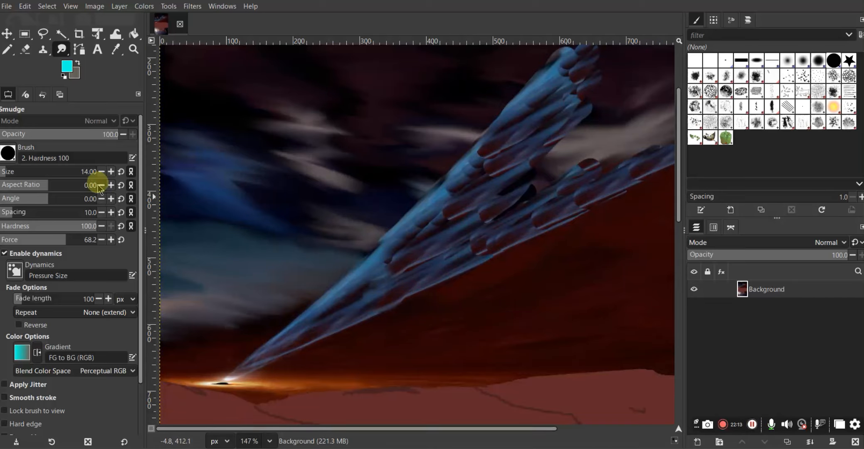
Set the Smudge brush size to 28 and smudge straight strokes along the cloned patches of the blue jet's upper strand
{"action": "left_click", "coordinate": [110, 173]}
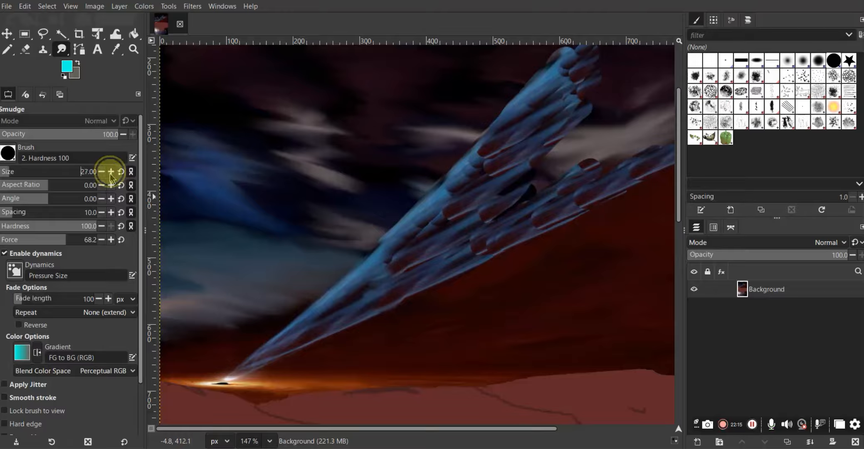
{"action": "left_click", "coordinate": [111, 174]}
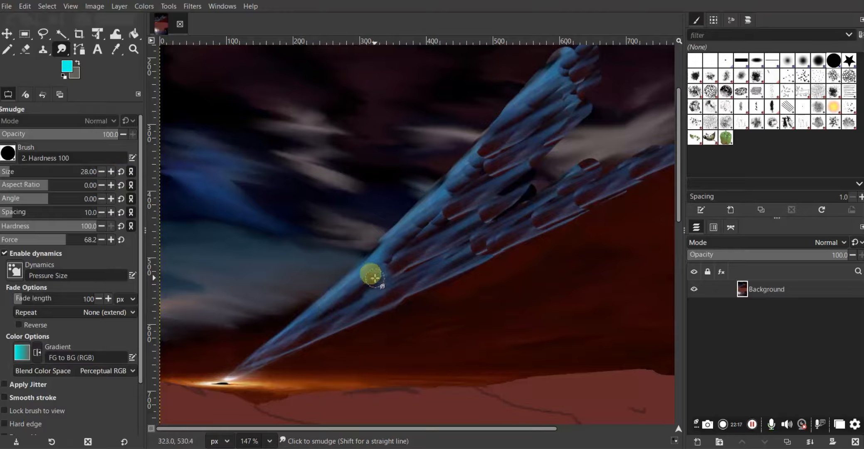
{"action": "left_click_drag", "start_coordinate": [375, 278], "coordinate": [372, 278]}
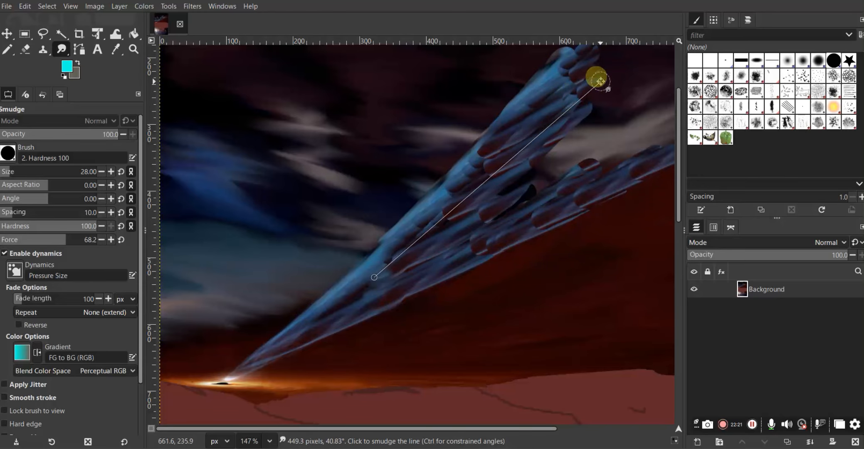
{"action": "mouse_move", "coordinate": [600, 81]}
{"action": "left_mouse_down"}
{"action": "mouse_move", "coordinate": [592, 78]}
{"action": "mouse_move", "coordinate": [521, 154]}
{"action": "mouse_move", "coordinate": [385, 246]}
{"action": "left_mouse_up"}
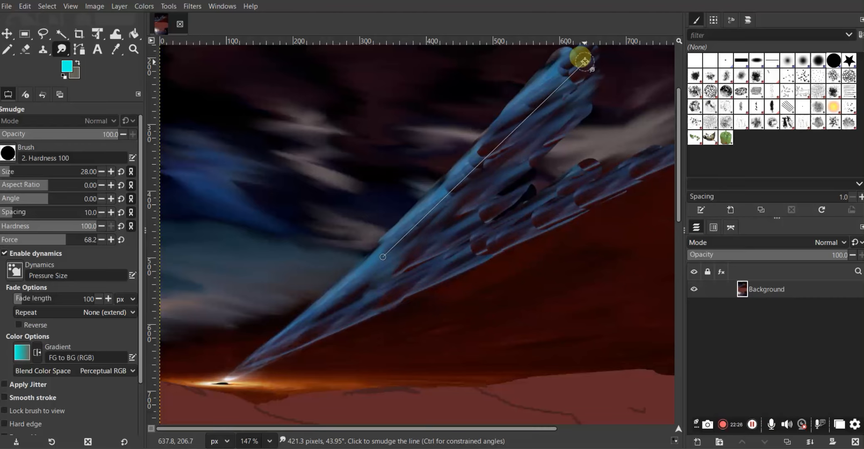
{"action": "mouse_move", "coordinate": [578, 51]}
{"action": "left_mouse_down"}
{"action": "mouse_move", "coordinate": [502, 184]}
{"action": "mouse_move", "coordinate": [420, 227]}
{"action": "mouse_move", "coordinate": [308, 333]}
{"action": "mouse_move", "coordinate": [327, 341]}
{"action": "left_mouse_up"}
{"action": "mouse_move", "coordinate": [404, 296]}
{"action": "left_mouse_down"}
{"action": "mouse_move", "coordinate": [439, 265]}
{"action": "mouse_move", "coordinate": [384, 264]}
{"action": "left_mouse_up"}
Smudge a straight line along the blue jet's outer upper edge up to its tip to soften the border with the sky
{"action": "scroll", "coordinate": [347, 276], "scroll_direction": "up", "scroll_amount": 5}
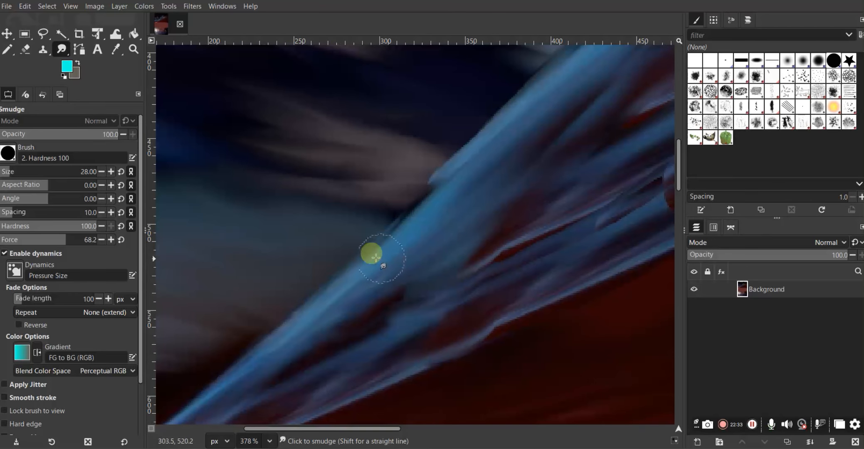
{"action": "scroll", "coordinate": [319, 245], "scroll_direction": "down", "scroll_amount": 5}
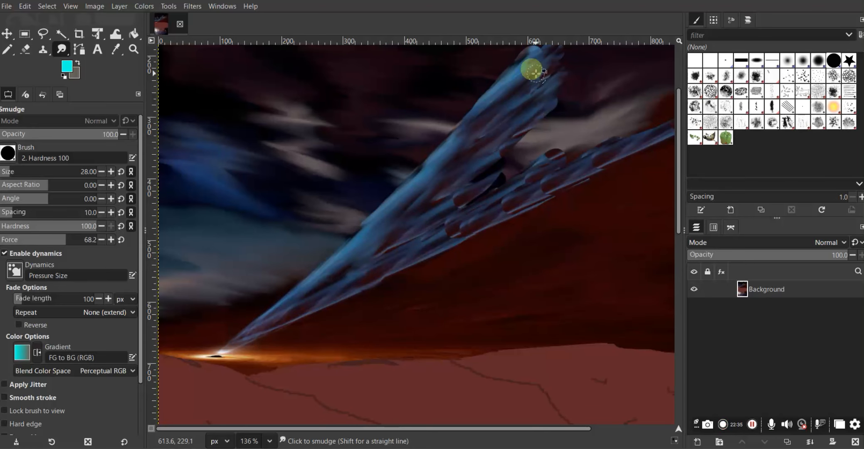
{"action": "scroll", "coordinate": [505, 120], "scroll_direction": "up", "scroll_amount": 6}
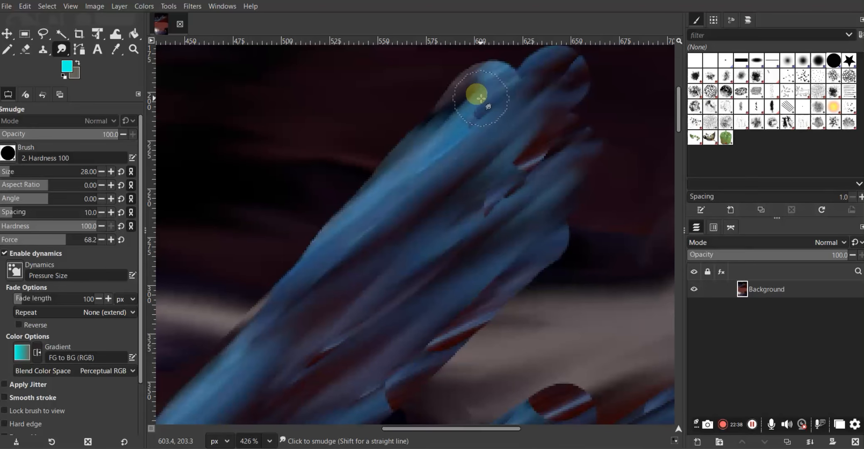
{"action": "left_click", "coordinate": [477, 94], "text": "shift"}
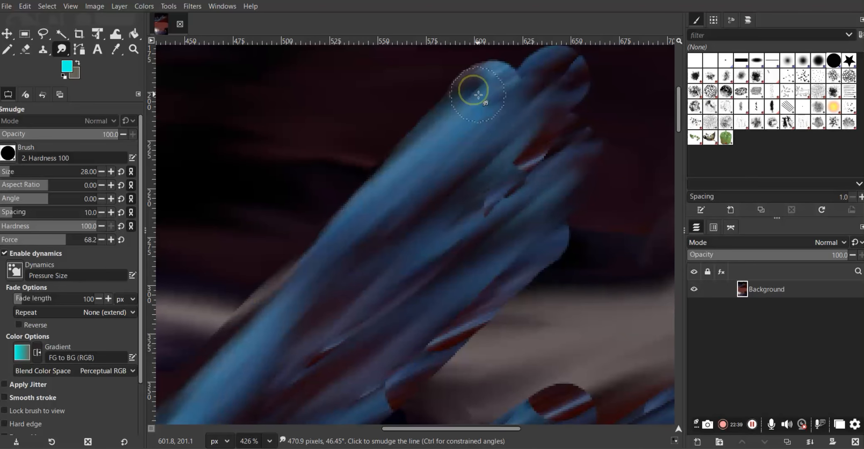
Examine the blue jet within the whole canvas and close up where it meets the black hole
{"action": "scroll", "coordinate": [471, 174], "scroll_direction": "down", "scroll_amount": 8}
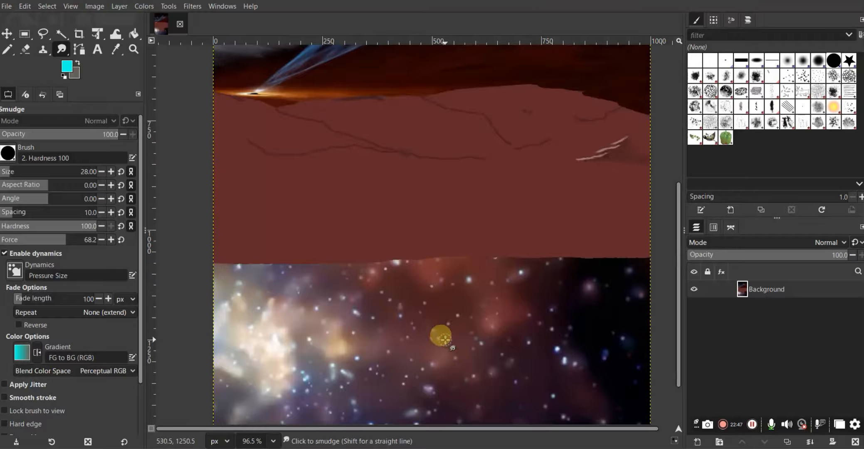
{"action": "scroll", "coordinate": [440, 292], "scroll_direction": "down", "scroll_amount": 3}
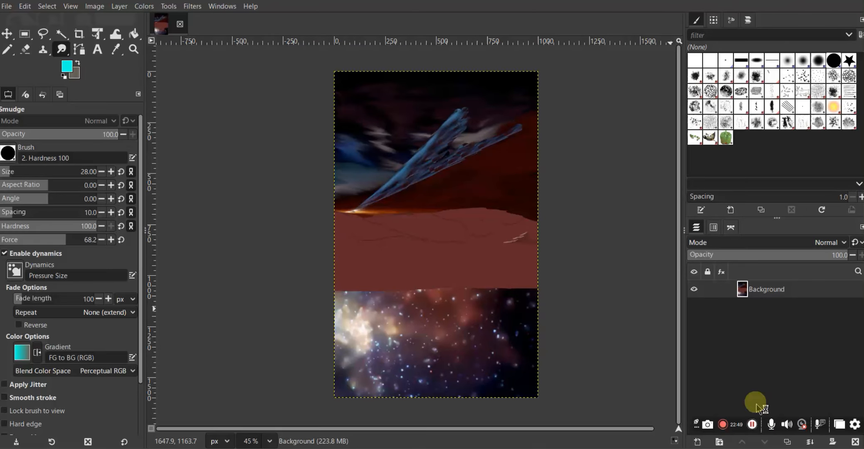
{"action": "left_click", "coordinate": [754, 425]}
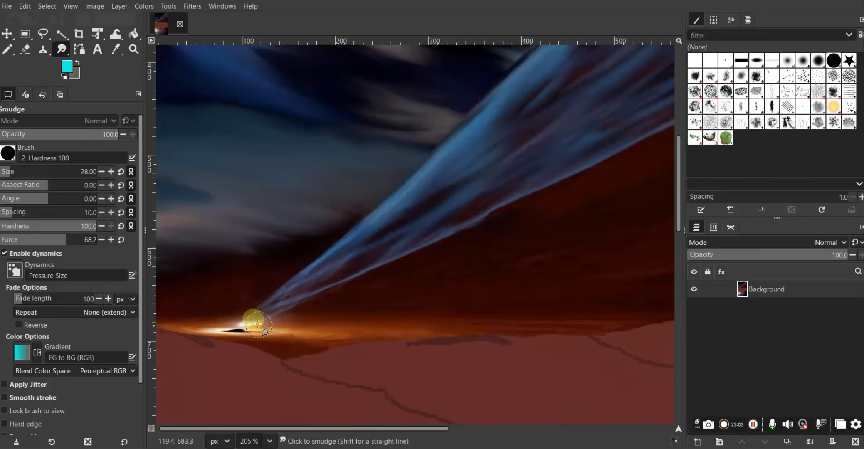
{"action": "scroll", "coordinate": [256, 327], "scroll_direction": "up", "scroll_amount": 3}
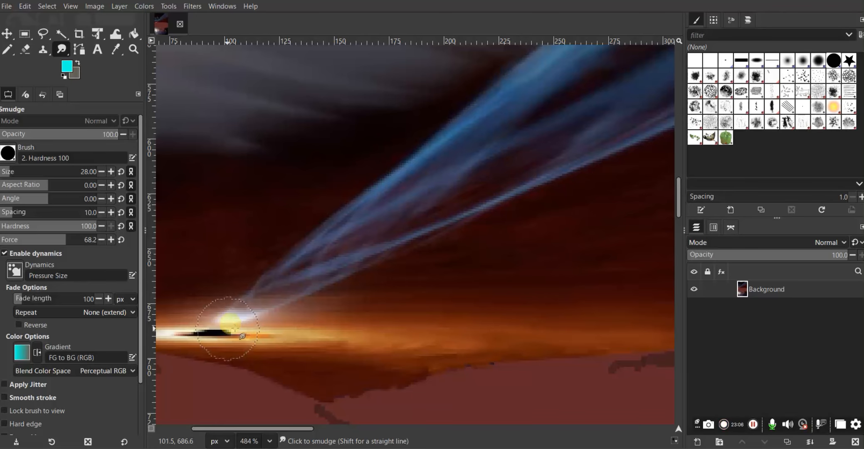
{"action": "scroll", "coordinate": [262, 300], "scroll_direction": "up", "scroll_amount": 2}
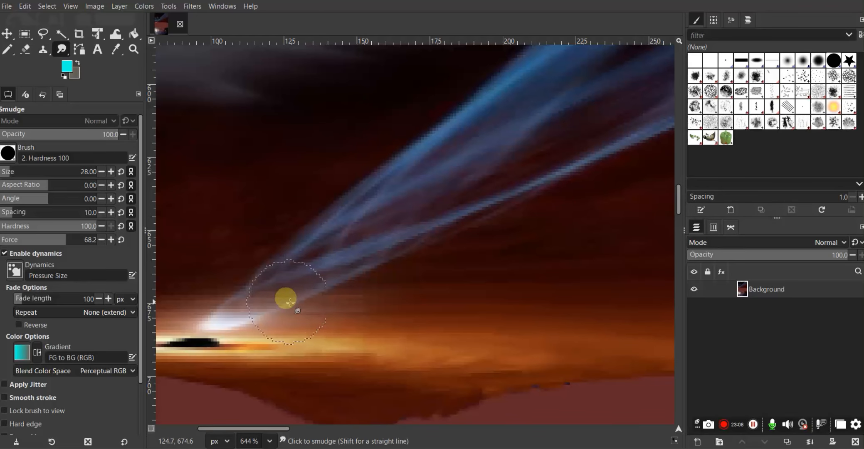
{"action": "scroll", "coordinate": [434, 169], "scroll_direction": "down", "scroll_amount": 2}
{"action": "scroll", "coordinate": [416, 271], "scroll_direction": "up", "scroll_amount": 2}
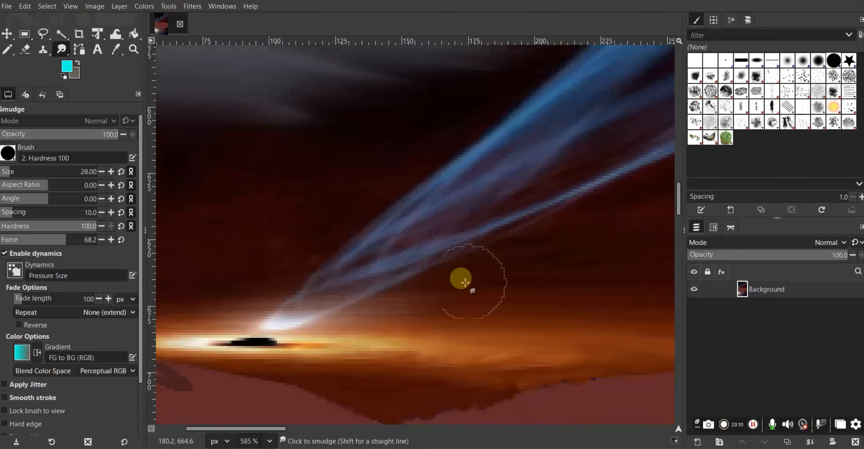
{"action": "left_click", "coordinate": [753, 425]}
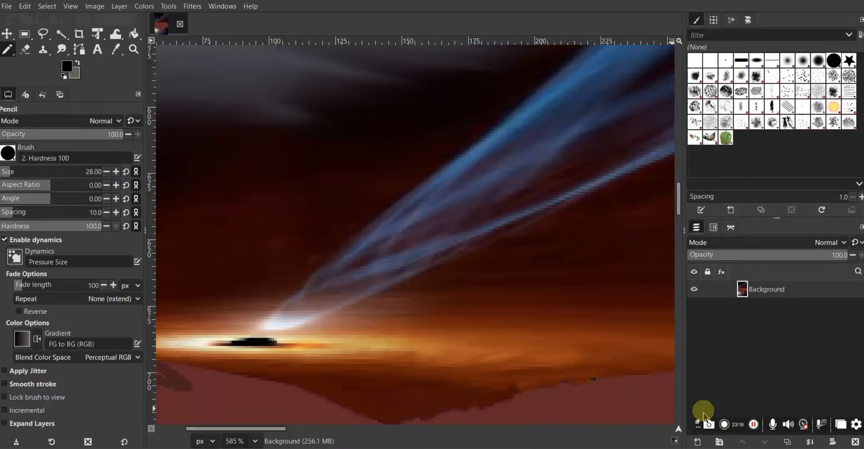
Paint a solid black ellipse about 22 px wide and 13 px high over the black hole's centre with the size 8 Pencil
{"action": "scroll", "coordinate": [251, 351], "scroll_direction": "up", "scroll_amount": 2}
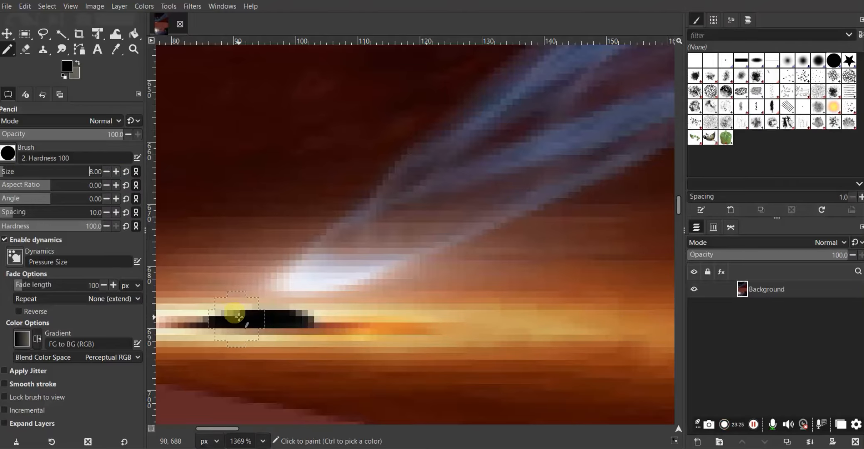
{"action": "mouse_move", "coordinate": [238, 317]}
{"action": "left_mouse_down"}
{"action": "mouse_move", "coordinate": [253, 307]}
{"action": "mouse_move", "coordinate": [276, 308]}
{"action": "mouse_move", "coordinate": [275, 328]}
{"action": "mouse_move", "coordinate": [236, 336]}
{"action": "mouse_move", "coordinate": [222, 318]}
{"action": "mouse_move", "coordinate": [289, 328]}
{"action": "mouse_move", "coordinate": [270, 348]}
{"action": "left_mouse_up"}
{"action": "scroll", "coordinate": [519, 370], "scroll_direction": "down", "scroll_amount": 2}
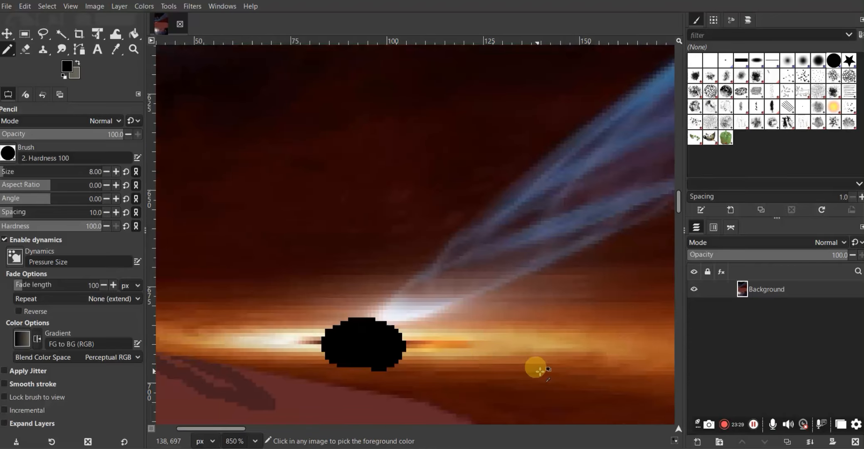
{"action": "scroll", "coordinate": [374, 380], "scroll_direction": "down", "scroll_amount": 6}
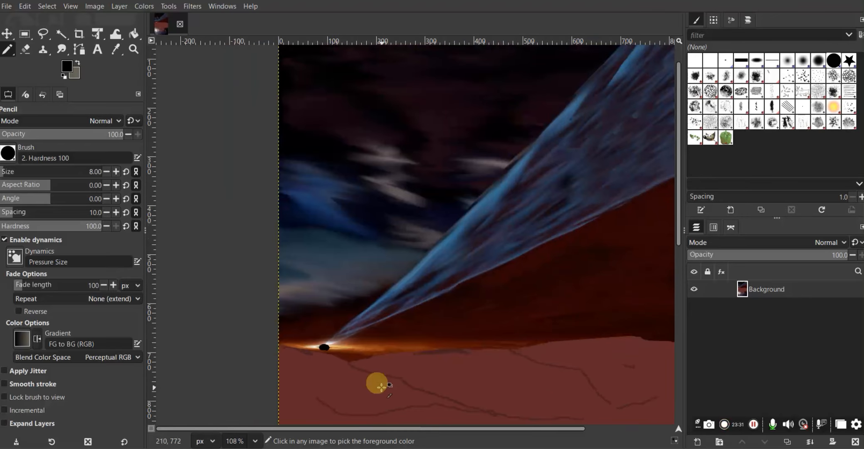
{"action": "scroll", "coordinate": [323, 353], "scroll_direction": "up", "scroll_amount": 7}
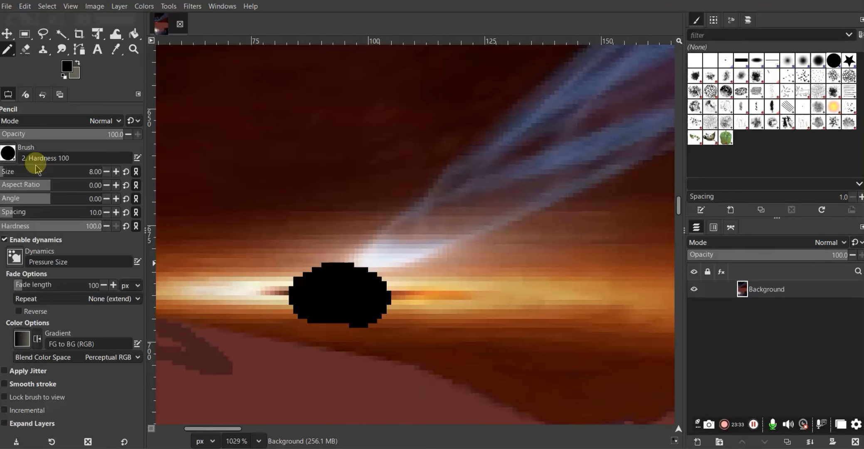
Smudge the bright disk glow with the size 8 brush into a pale ring curving beneath the black ellipse
{"action": "left_click", "coordinate": [62, 50]}
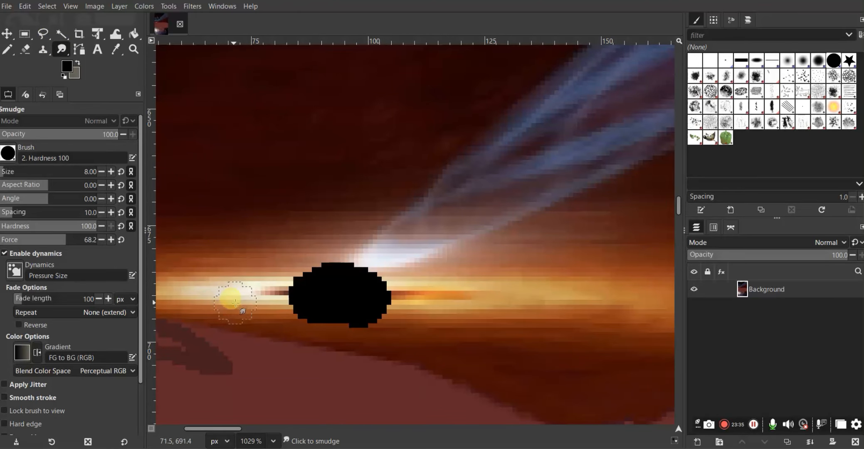
{"action": "mouse_move", "coordinate": [235, 303]}
{"action": "left_mouse_down"}
{"action": "mouse_move", "coordinate": [264, 326]}
{"action": "mouse_move", "coordinate": [276, 354]}
{"action": "left_mouse_up"}
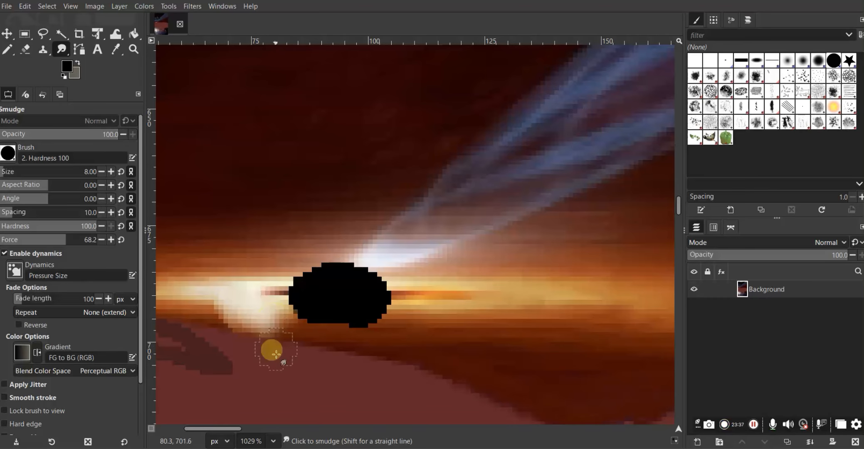
{"action": "left_click_drag", "start_coordinate": [232, 305], "coordinate": [190, 313]}
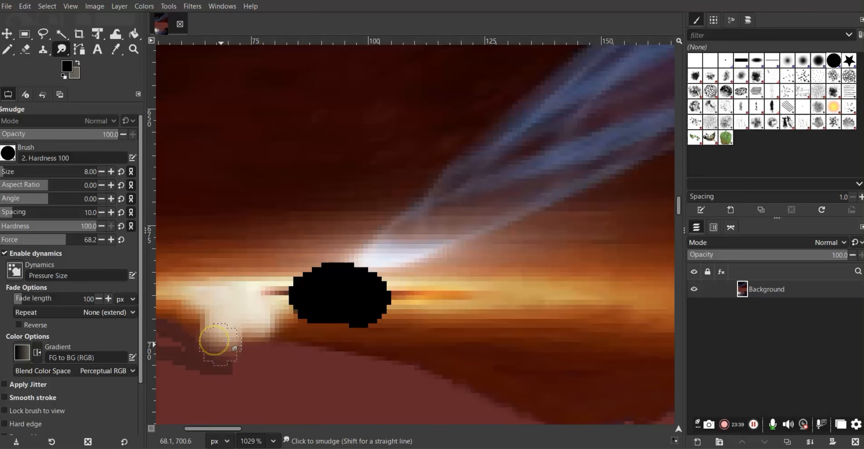
{"action": "left_click_drag", "start_coordinate": [227, 340], "coordinate": [379, 368]}
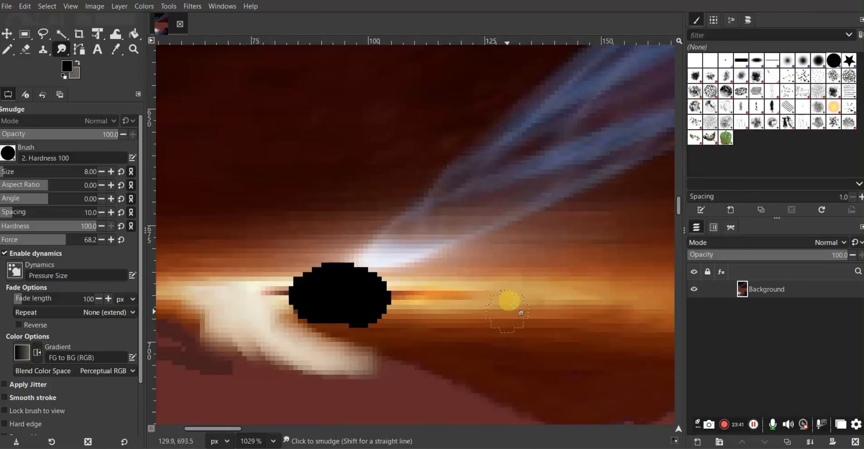
{"action": "mouse_move", "coordinate": [514, 305]}
{"action": "left_mouse_down"}
{"action": "mouse_move", "coordinate": [506, 329]}
{"action": "mouse_move", "coordinate": [561, 312]}
{"action": "mouse_move", "coordinate": [482, 352]}
{"action": "mouse_move", "coordinate": [529, 329]}
{"action": "mouse_move", "coordinate": [513, 321]}
{"action": "mouse_move", "coordinate": [404, 339]}
{"action": "mouse_move", "coordinate": [424, 325]}
{"action": "mouse_move", "coordinate": [383, 349]}
{"action": "mouse_move", "coordinate": [412, 345]}
{"action": "mouse_move", "coordinate": [385, 335]}
{"action": "mouse_move", "coordinate": [427, 335]}
{"action": "mouse_move", "coordinate": [314, 345]}
{"action": "mouse_move", "coordinate": [256, 339]}
{"action": "mouse_move", "coordinate": [515, 357]}
{"action": "mouse_move", "coordinate": [432, 360]}
{"action": "mouse_move", "coordinate": [548, 339]}
{"action": "mouse_move", "coordinate": [527, 353]}
{"action": "mouse_move", "coordinate": [564, 345]}
{"action": "mouse_move", "coordinate": [486, 370]}
{"action": "mouse_move", "coordinate": [542, 257]}
{"action": "mouse_move", "coordinate": [544, 364]}
{"action": "mouse_move", "coordinate": [445, 362]}
{"action": "mouse_move", "coordinate": [460, 373]}
{"action": "mouse_move", "coordinate": [511, 344]}
{"action": "left_mouse_up"}
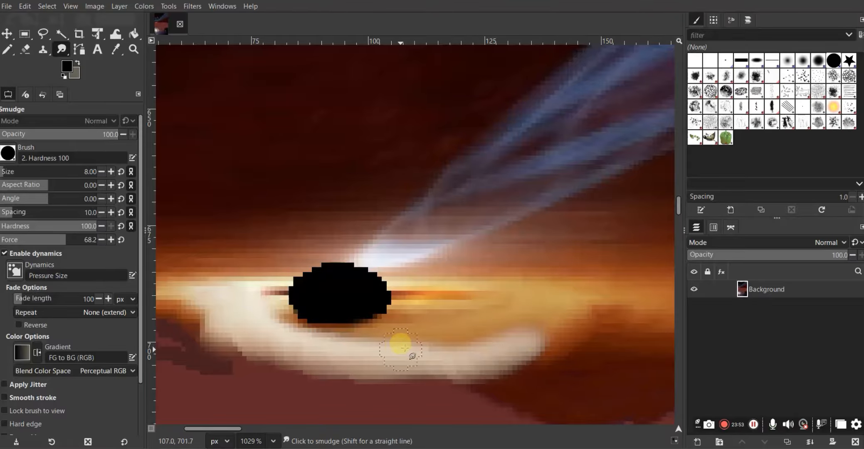
Clone orange disk texture with the size 8 brush around the pale ring's right end and above it beside the black hole
{"action": "scroll", "coordinate": [275, 308], "scroll_direction": "down", "scroll_amount": 3}
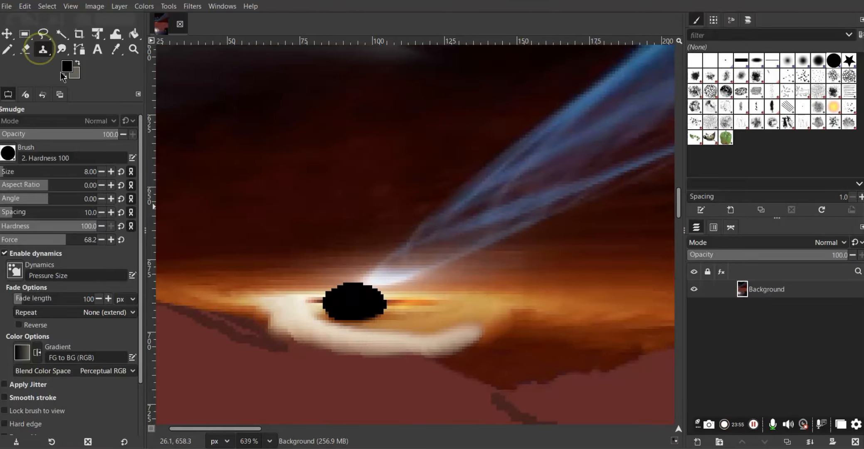
{"action": "left_click", "coordinate": [533, 318], "text": "ctrl"}
{"action": "mouse_move", "coordinate": [479, 355]}
{"action": "left_mouse_down"}
{"action": "mouse_move", "coordinate": [455, 363]}
{"action": "mouse_move", "coordinate": [511, 342]}
{"action": "mouse_move", "coordinate": [513, 332]}
{"action": "mouse_move", "coordinate": [478, 323]}
{"action": "mouse_move", "coordinate": [465, 310]}
{"action": "mouse_move", "coordinate": [503, 299]}
{"action": "mouse_move", "coordinate": [456, 304]}
{"action": "mouse_move", "coordinate": [433, 295]}
{"action": "mouse_move", "coordinate": [473, 294]}
{"action": "mouse_move", "coordinate": [439, 285]}
{"action": "mouse_move", "coordinate": [402, 301]}
{"action": "left_mouse_up"}
Clone orange glow from above the disk's left side onto the horizon edge along the pale ring's lower left
{"action": "left_click", "coordinate": [263, 282], "text": "ctrl"}
{"action": "left_click", "coordinate": [258, 322]}
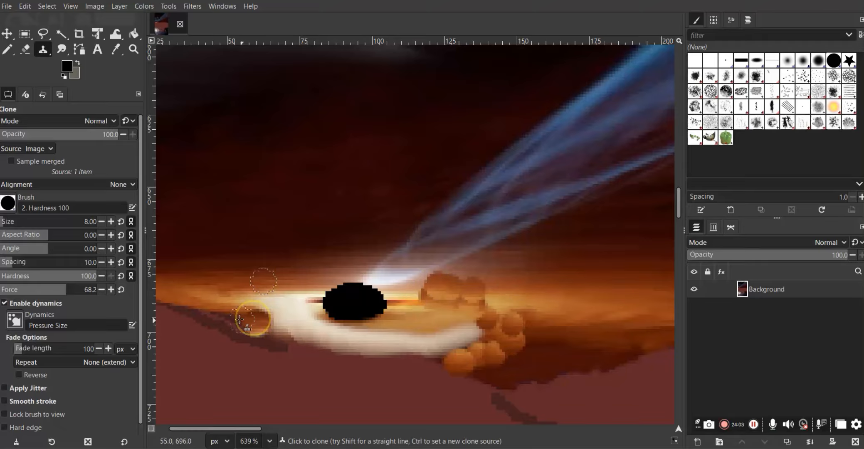
{"action": "left_click", "coordinate": [233, 318]}
{"action": "left_click", "coordinate": [226, 312]}
{"action": "left_click", "coordinate": [255, 335]}
{"action": "left_click", "coordinate": [271, 342]}
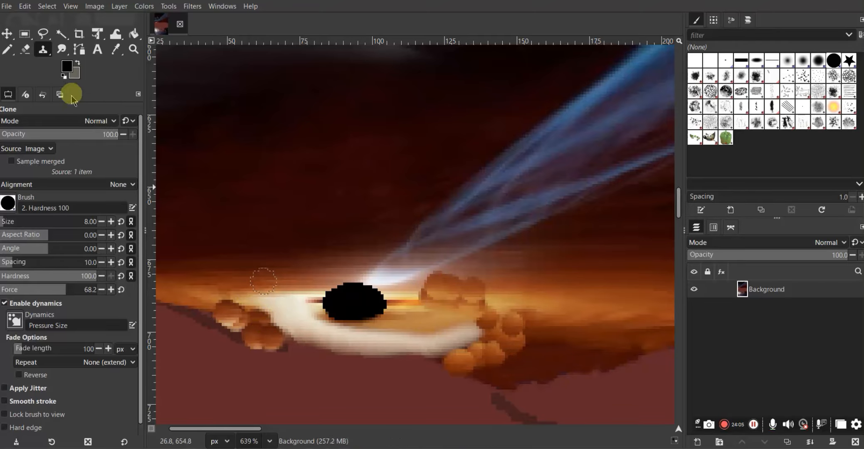
Smudge the cloned orange patches around the pale ring's ends and beside the black hole into the disk with the size 8 brush
{"action": "left_click", "coordinate": [61, 49]}
{"action": "mouse_move", "coordinate": [229, 312]}
{"action": "left_mouse_down"}
{"action": "mouse_move", "coordinate": [266, 319]}
{"action": "mouse_move", "coordinate": [201, 303]}
{"action": "mouse_move", "coordinate": [260, 325]}
{"action": "mouse_move", "coordinate": [252, 322]}
{"action": "mouse_move", "coordinate": [258, 338]}
{"action": "mouse_move", "coordinate": [297, 352]}
{"action": "left_mouse_up"}
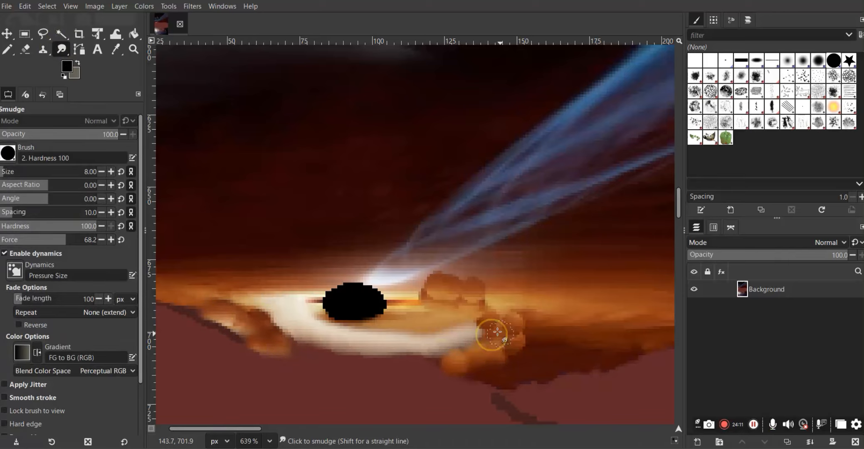
{"action": "mouse_move", "coordinate": [436, 290]}
{"action": "left_mouse_down"}
{"action": "mouse_move", "coordinate": [478, 298]}
{"action": "mouse_move", "coordinate": [507, 328]}
{"action": "mouse_move", "coordinate": [480, 289]}
{"action": "mouse_move", "coordinate": [442, 281]}
{"action": "mouse_move", "coordinate": [419, 294]}
{"action": "left_mouse_up"}
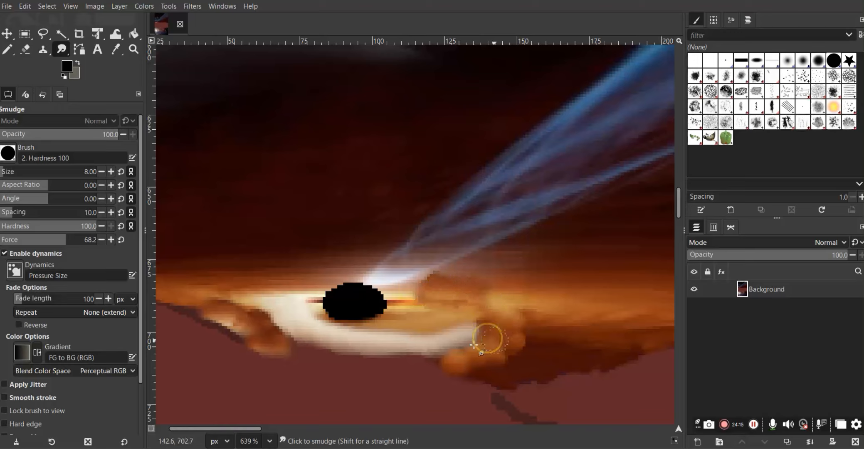
{"action": "mouse_move", "coordinate": [474, 345]}
{"action": "left_mouse_down"}
{"action": "mouse_move", "coordinate": [446, 358]}
{"action": "mouse_move", "coordinate": [510, 357]}
{"action": "mouse_move", "coordinate": [503, 356]}
{"action": "mouse_move", "coordinate": [521, 343]}
{"action": "mouse_move", "coordinate": [551, 340]}
{"action": "mouse_move", "coordinate": [459, 282]}
{"action": "mouse_move", "coordinate": [447, 287]}
{"action": "left_mouse_up"}
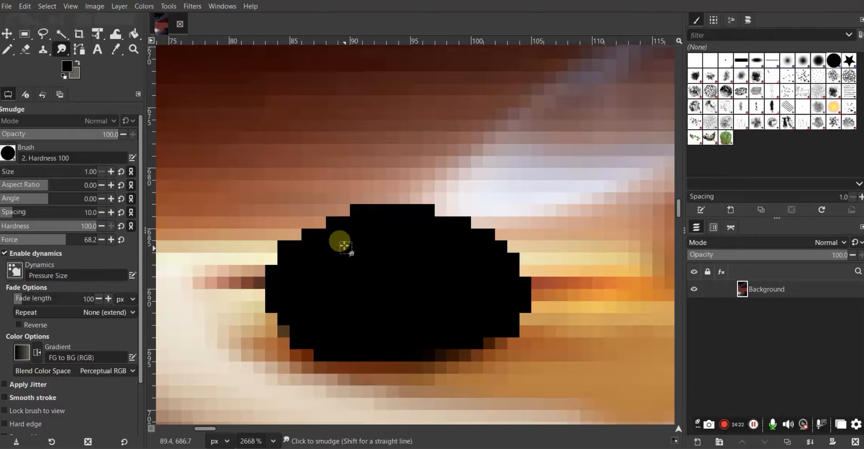
Try to soften the black ellipse's pixelated outline with the Smudge tool at size 1
{"action": "mouse_move", "coordinate": [310, 236]}
{"action": "left_mouse_down"}
{"action": "mouse_move", "coordinate": [272, 262]}
{"action": "mouse_move", "coordinate": [266, 298]}
{"action": "mouse_move", "coordinate": [285, 341]}
{"action": "mouse_move", "coordinate": [327, 364]}
{"action": "mouse_move", "coordinate": [371, 367]}
{"action": "mouse_move", "coordinate": [461, 364]}
{"action": "mouse_move", "coordinate": [519, 329]}
{"action": "mouse_move", "coordinate": [531, 297]}
{"action": "mouse_move", "coordinate": [512, 243]}
{"action": "mouse_move", "coordinate": [424, 207]}
{"action": "mouse_move", "coordinate": [376, 204]}
{"action": "mouse_move", "coordinate": [346, 208]}
{"action": "mouse_move", "coordinate": [285, 247]}
{"action": "mouse_move", "coordinate": [276, 279]}
{"action": "mouse_move", "coordinate": [283, 317]}
{"action": "mouse_move", "coordinate": [317, 347]}
{"action": "mouse_move", "coordinate": [352, 363]}
{"action": "mouse_move", "coordinate": [478, 362]}
{"action": "left_mouse_up"}
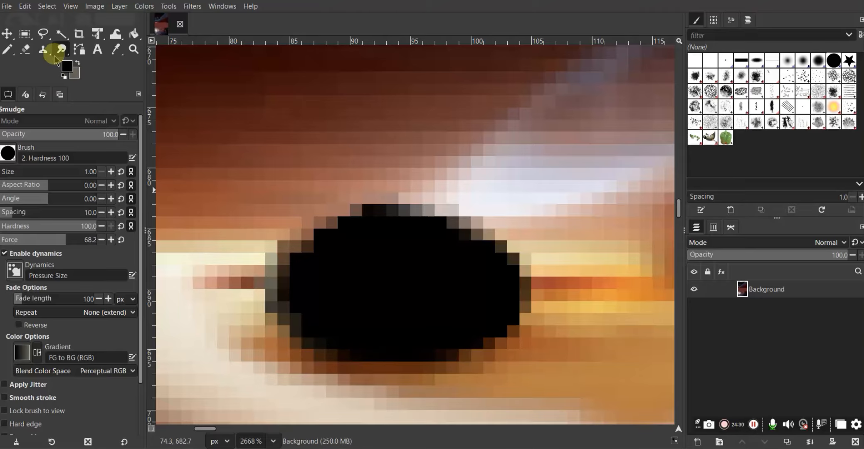
{"action": "scroll", "coordinate": [318, 239], "scroll_direction": "down", "scroll_amount": 5, "text": "ctrl"}
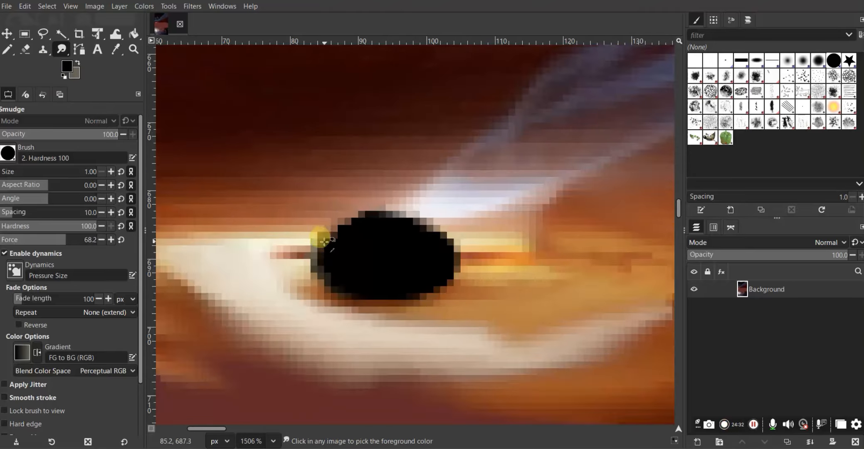
{"action": "scroll", "coordinate": [258, 254], "scroll_direction": "down", "scroll_amount": 4, "text": "ctrl"}
{"action": "scroll", "coordinate": [362, 287], "scroll_direction": "down", "scroll_amount": 3, "text": "ctrl"}
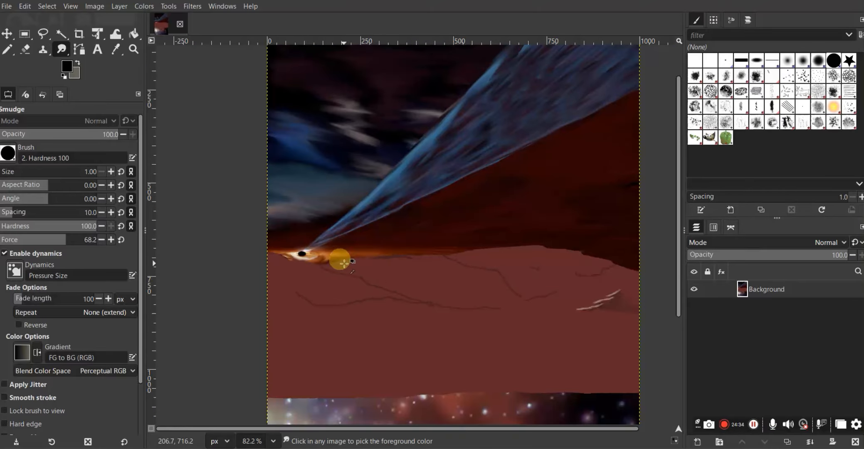
{"action": "scroll", "coordinate": [328, 263], "scroll_direction": "up", "scroll_amount": 4, "text": "ctrl"}
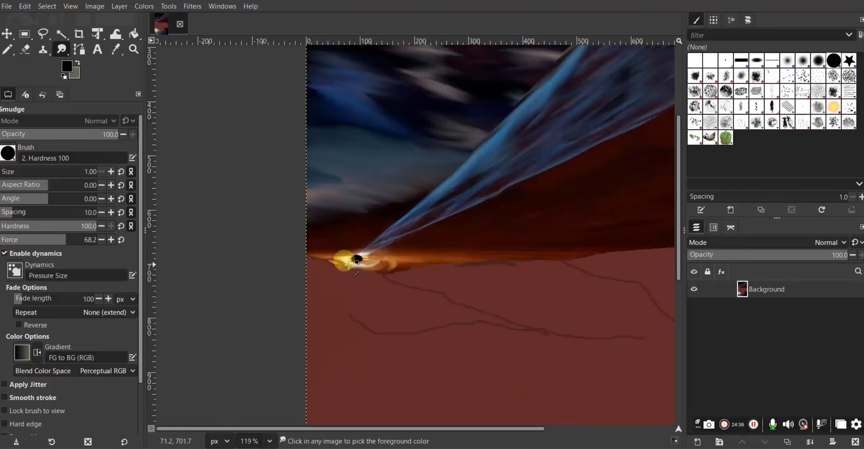
{"action": "scroll", "coordinate": [352, 261], "scroll_direction": "up", "scroll_amount": 5, "text": "ctrl"}
{"action": "scroll", "coordinate": [377, 252], "scroll_direction": "up", "scroll_amount": 2}
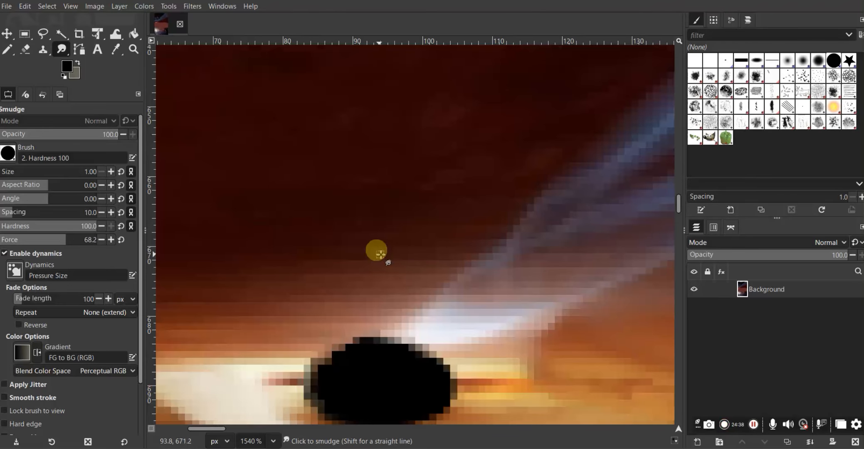
{"action": "scroll", "coordinate": [383, 299], "scroll_direction": "down", "scroll_amount": 2}
{"action": "scroll", "coordinate": [416, 262], "scroll_direction": "down", "scroll_amount": 2}
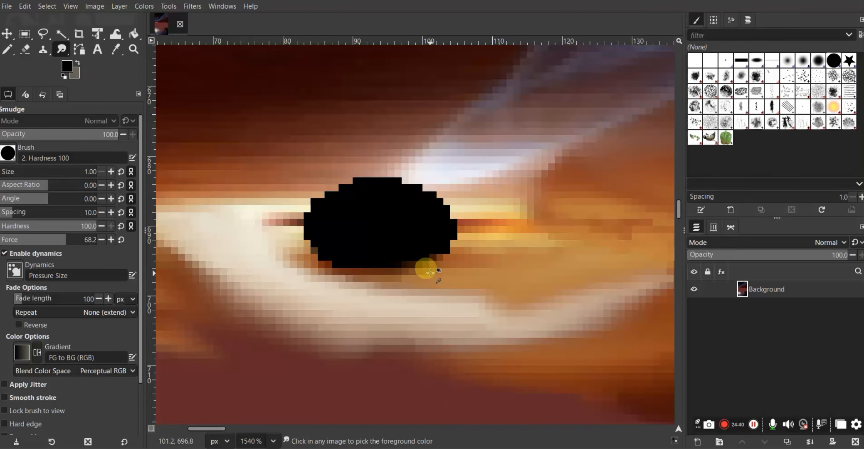
{"action": "scroll", "coordinate": [424, 285], "scroll_direction": "down", "scroll_amount": 7, "text": "ctrl"}
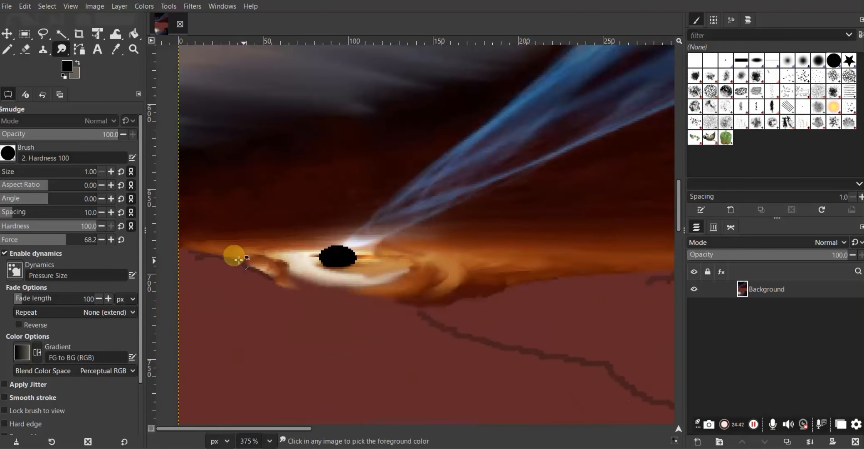
{"action": "scroll", "coordinate": [237, 259], "scroll_direction": "down", "scroll_amount": 2, "text": "ctrl"}
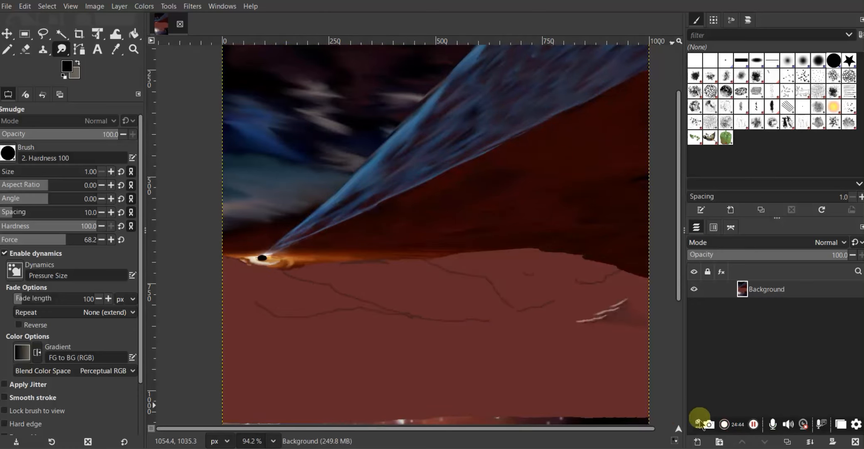
{"action": "left_click", "coordinate": [755, 424]}
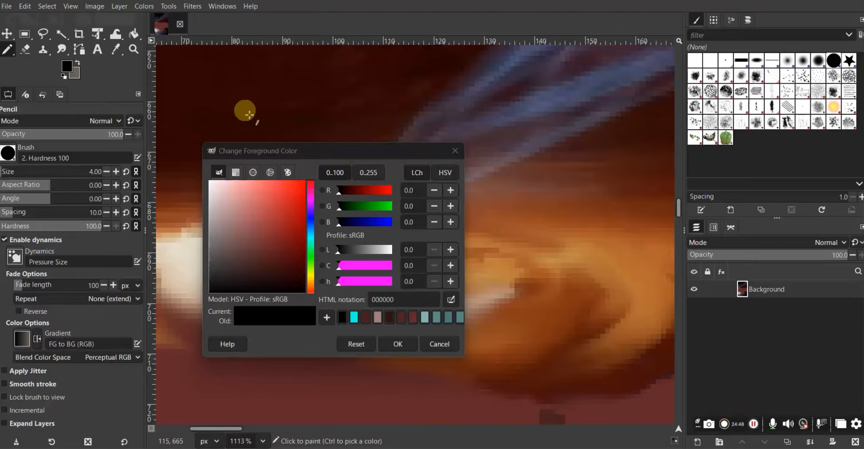
Sample the jet's blue as the foreground colour and brighten it to 535ba5
{"action": "left_click", "coordinate": [115, 54]}
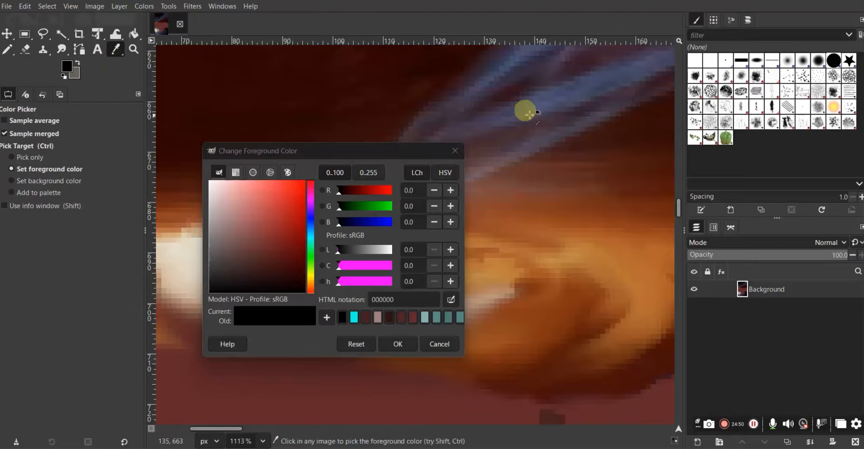
{"action": "left_click", "coordinate": [552, 104]}
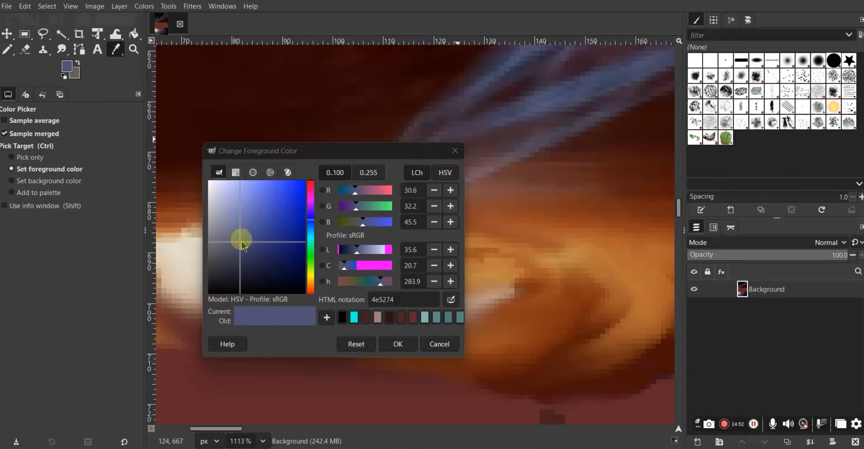
{"action": "left_click", "coordinate": [240, 227]}
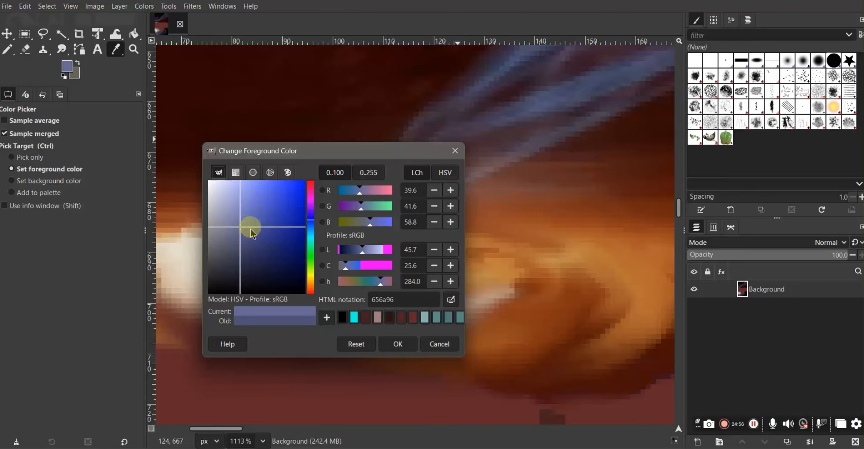
{"action": "left_click", "coordinate": [250, 228]}
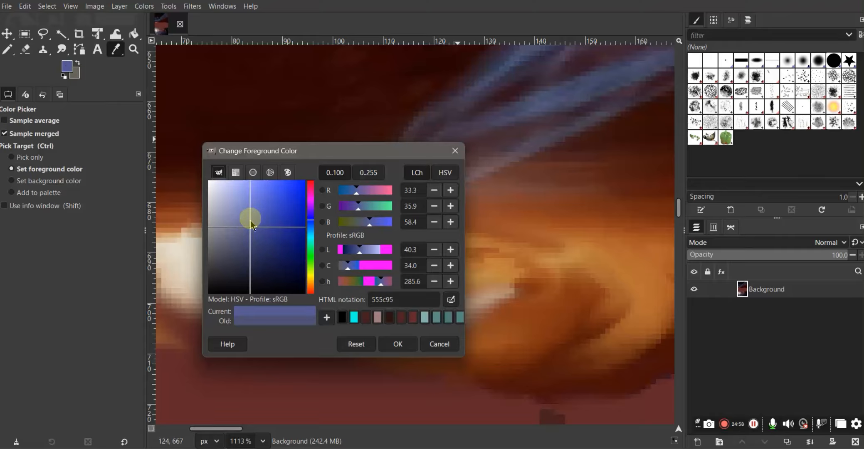
{"action": "left_click", "coordinate": [250, 221]}
{"action": "left_click", "coordinate": [257, 220]}
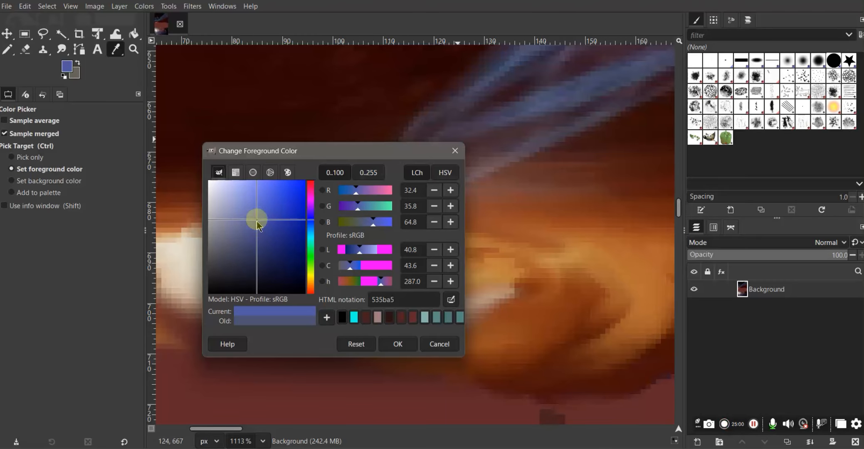
{"action": "left_click", "coordinate": [397, 344]}
Outline both sides of the jet's white base above the black hole with blue Pencil lines at size 1
{"action": "left_click", "coordinate": [10, 51]}
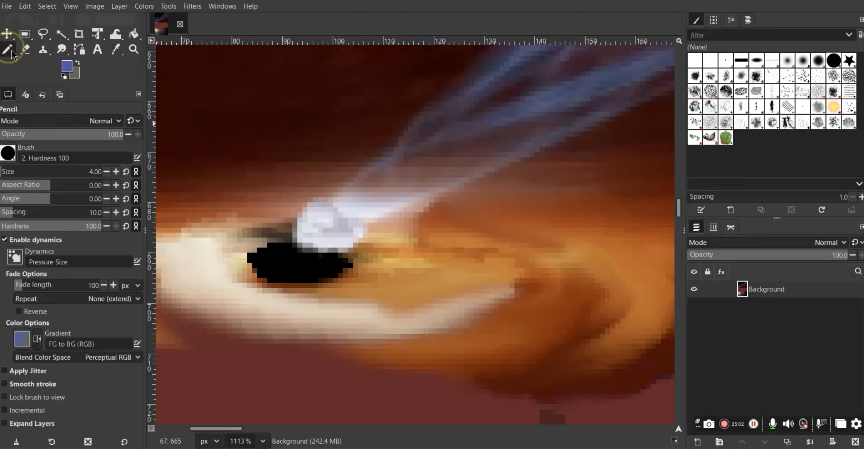
{"action": "left_click", "coordinate": [106, 171]}
{"action": "left_click", "coordinate": [106, 172]}
{"action": "left_click", "coordinate": [106, 172]}
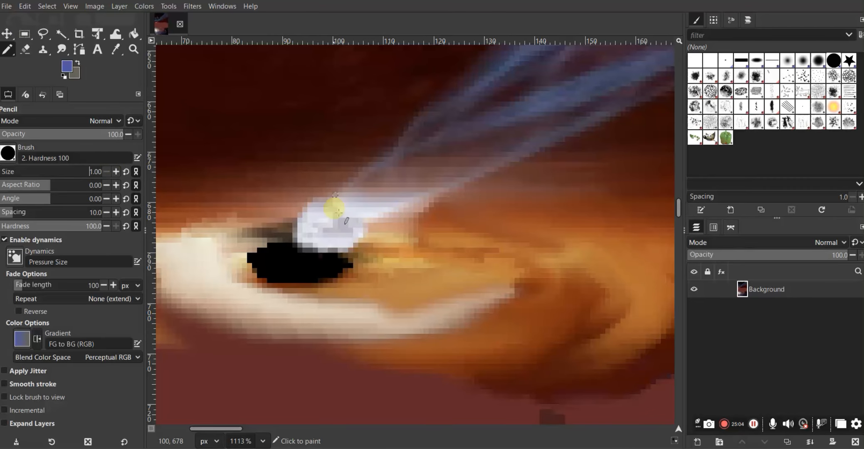
{"action": "scroll", "coordinate": [329, 217], "scroll_direction": "up", "scroll_amount": 3}
{"action": "mouse_move", "coordinate": [308, 260]}
{"action": "left_mouse_down"}
{"action": "mouse_move", "coordinate": [270, 245]}
{"action": "mouse_move", "coordinate": [268, 206]}
{"action": "mouse_move", "coordinate": [375, 143]}
{"action": "mouse_move", "coordinate": [429, 92]}
{"action": "left_mouse_up"}
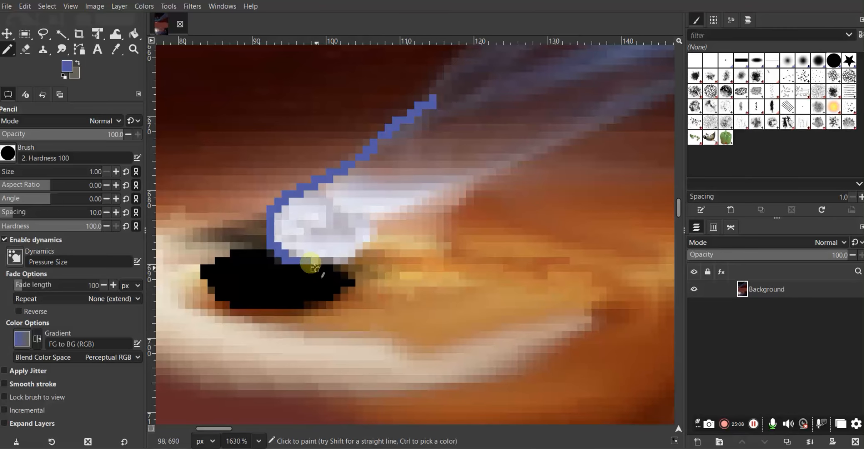
{"action": "mouse_move", "coordinate": [314, 264]}
{"action": "left_mouse_down"}
{"action": "mouse_move", "coordinate": [363, 252]}
{"action": "mouse_move", "coordinate": [462, 194]}
{"action": "left_mouse_up"}
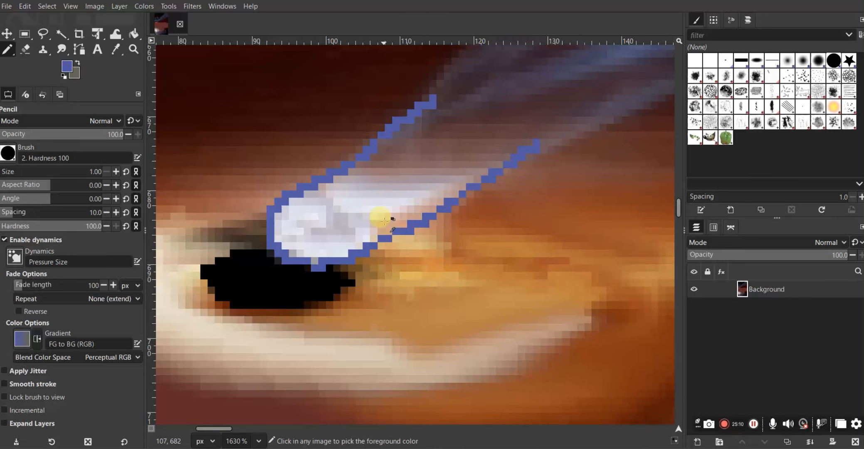
Draw thin blue strands inside the white base, continuing up along the jet with the size 1 Pencil
{"action": "scroll", "coordinate": [345, 263], "scroll_direction": "down", "scroll_amount": 5}
{"action": "scroll", "coordinate": [317, 283], "scroll_direction": "up", "scroll_amount": 3}
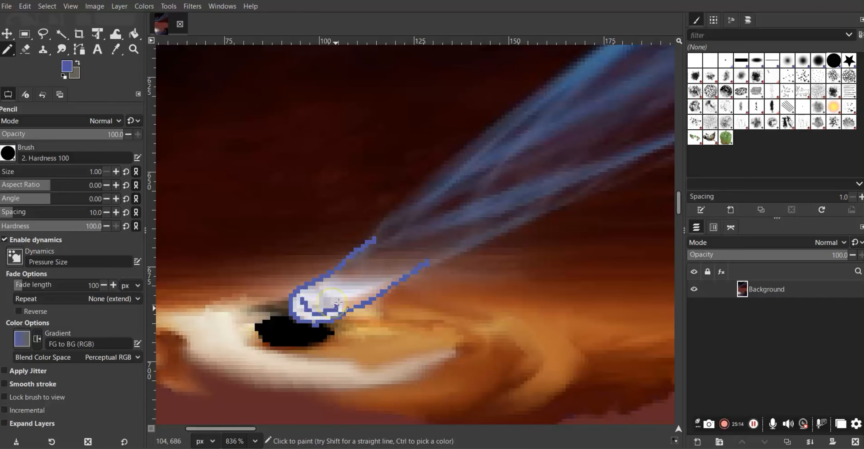
{"action": "mouse_move", "coordinate": [303, 301]}
{"action": "left_mouse_down"}
{"action": "mouse_move", "coordinate": [445, 225]}
{"action": "mouse_move", "coordinate": [500, 145]}
{"action": "mouse_move", "coordinate": [525, 134]}
{"action": "left_mouse_up"}
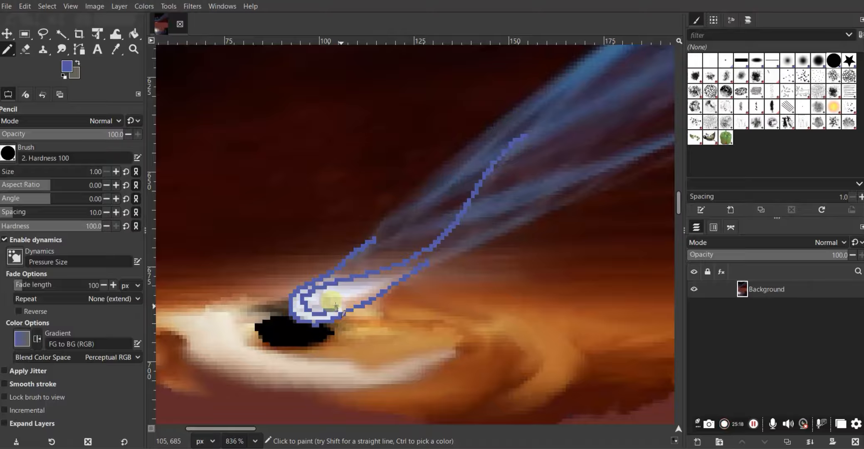
{"action": "mouse_move", "coordinate": [317, 298]}
{"action": "left_mouse_down"}
{"action": "mouse_move", "coordinate": [336, 299]}
{"action": "mouse_move", "coordinate": [380, 274]}
{"action": "mouse_move", "coordinate": [453, 177]}
{"action": "mouse_move", "coordinate": [580, 73]}
{"action": "mouse_move", "coordinate": [588, 52]}
{"action": "left_mouse_up"}
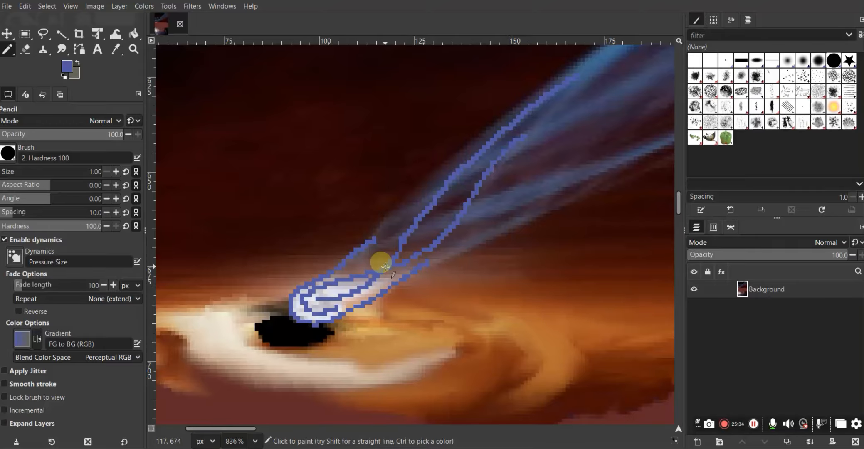
Add a transparent 1000 by 1600 px layer named Light source above the Background
{"action": "right_click", "coordinate": [716, 319]}
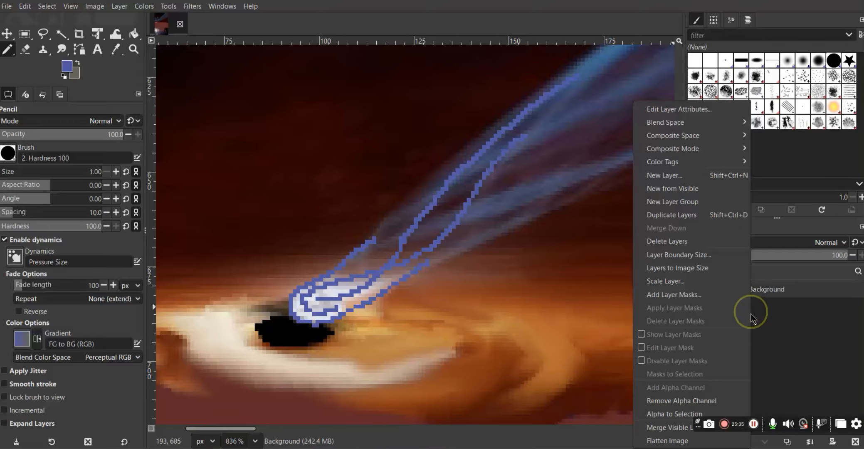
{"action": "left_click", "coordinate": [687, 172]}
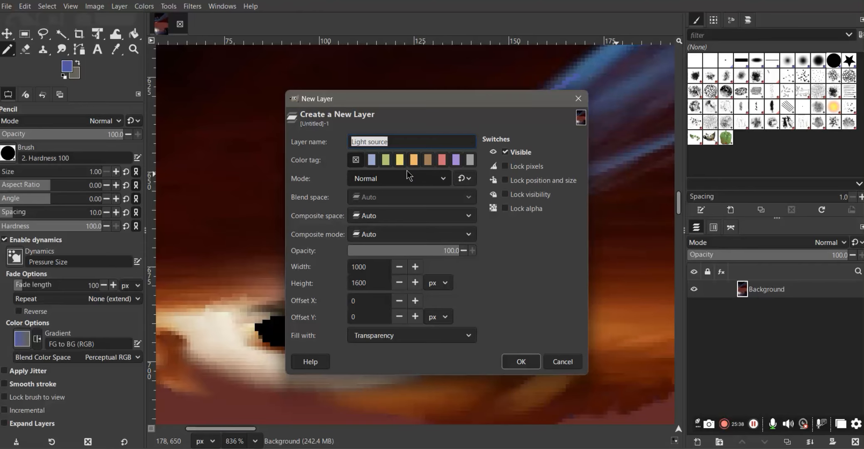
{"action": "left_click", "coordinate": [521, 362]}
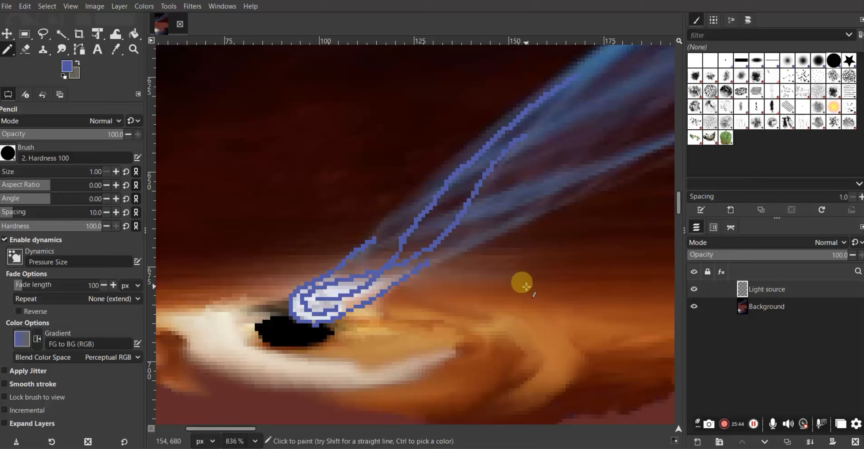
Draw more thin blue strands from the white base up through the jet on the Light source layer
{"action": "scroll", "coordinate": [345, 271], "scroll_direction": "down", "scroll_amount": 2}
{"action": "scroll", "coordinate": [320, 268], "scroll_direction": "up", "scroll_amount": 3}
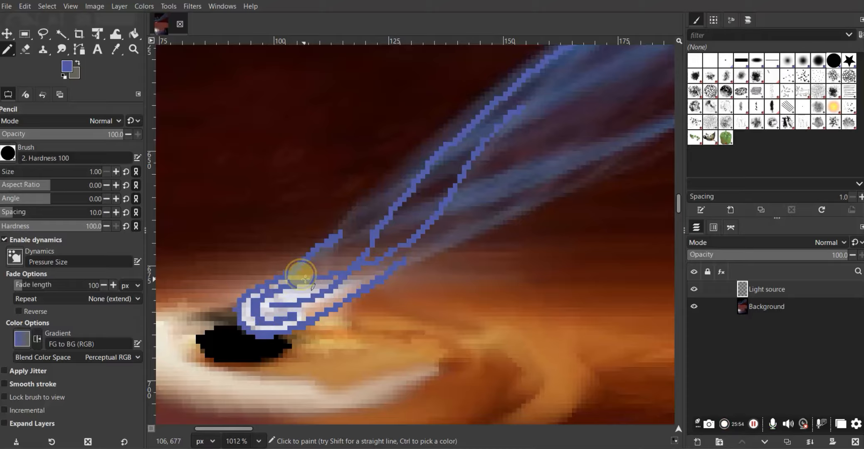
{"action": "mouse_move", "coordinate": [445, 202]}
{"action": "left_mouse_down"}
{"action": "mouse_move", "coordinate": [482, 132]}
{"action": "mouse_move", "coordinate": [509, 109]}
{"action": "left_mouse_up"}
{"action": "mouse_move", "coordinate": [281, 309]}
{"action": "left_mouse_down"}
{"action": "mouse_move", "coordinate": [320, 295]}
{"action": "mouse_move", "coordinate": [371, 247]}
{"action": "mouse_move", "coordinate": [412, 180]}
{"action": "mouse_move", "coordinate": [464, 125]}
{"action": "left_mouse_up"}
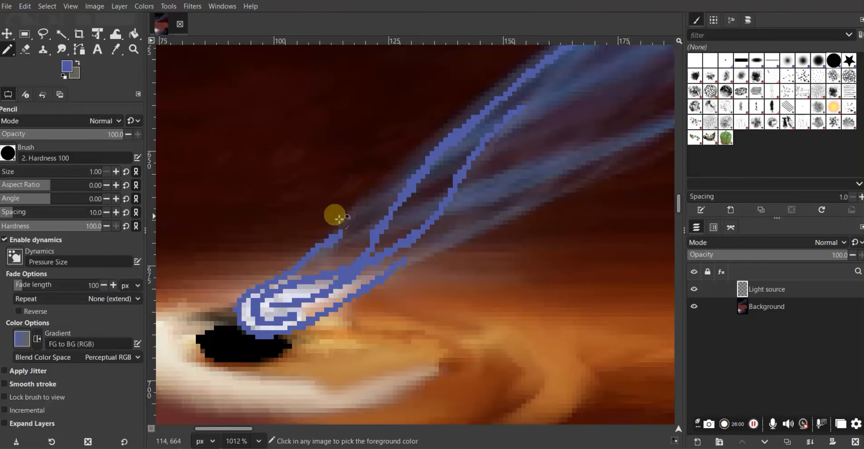
{"action": "scroll", "coordinate": [335, 214], "scroll_direction": "down", "scroll_amount": 3}
{"action": "mouse_move", "coordinate": [373, 223]}
{"action": "left_mouse_down"}
{"action": "mouse_move", "coordinate": [417, 199]}
{"action": "mouse_move", "coordinate": [535, 164]}
{"action": "left_mouse_up"}
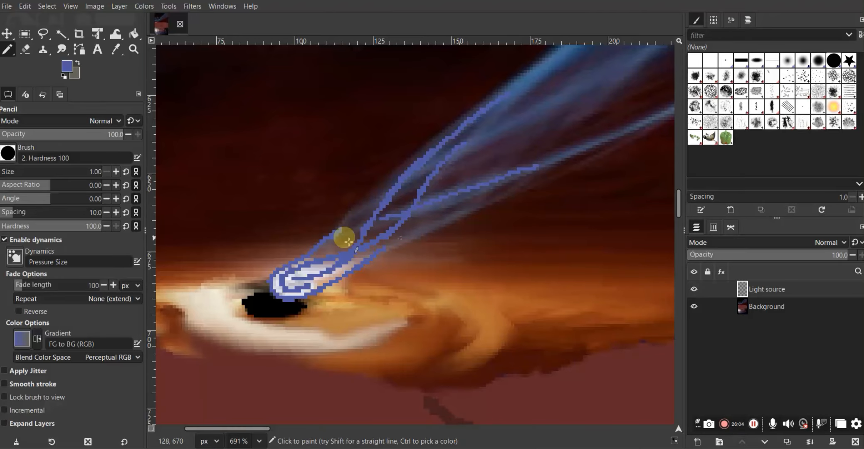
{"action": "scroll", "coordinate": [348, 241], "scroll_direction": "down", "scroll_amount": 3}
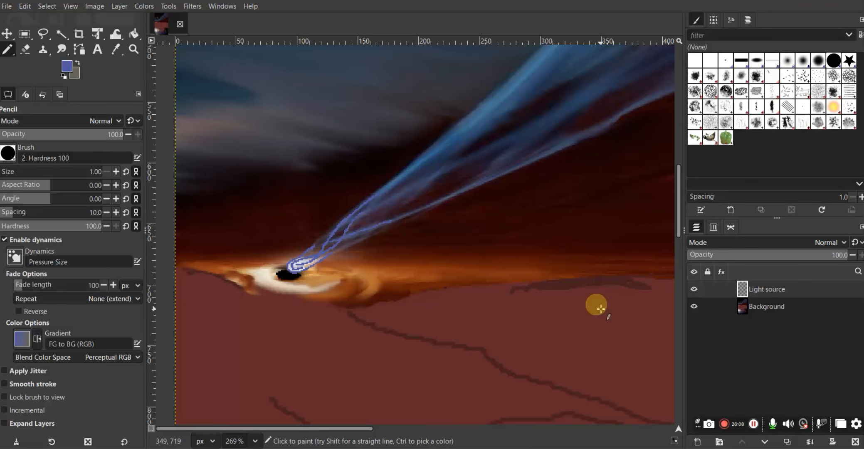
{"action": "left_click", "coordinate": [754, 424]}
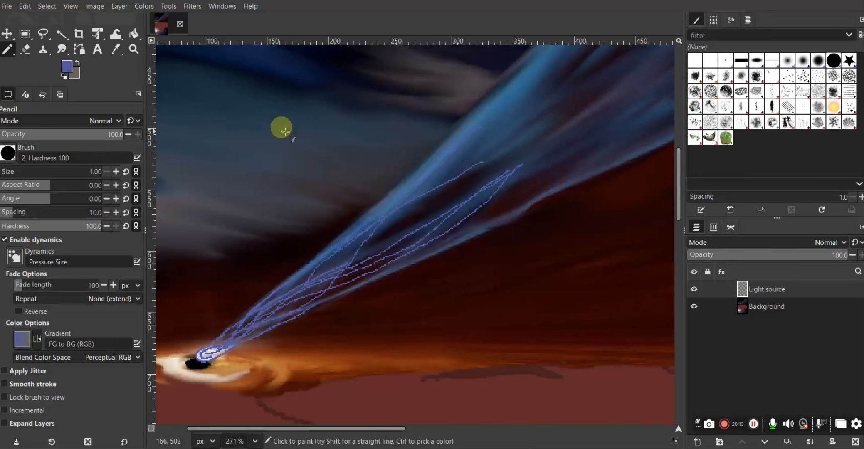
Apply a Gaussian Blur of size 8.90 in X and Y to the Light source layer's blue strands
{"action": "left_click", "coordinate": [192, 7]}
{"action": "mouse_move", "coordinate": [210, 59]}
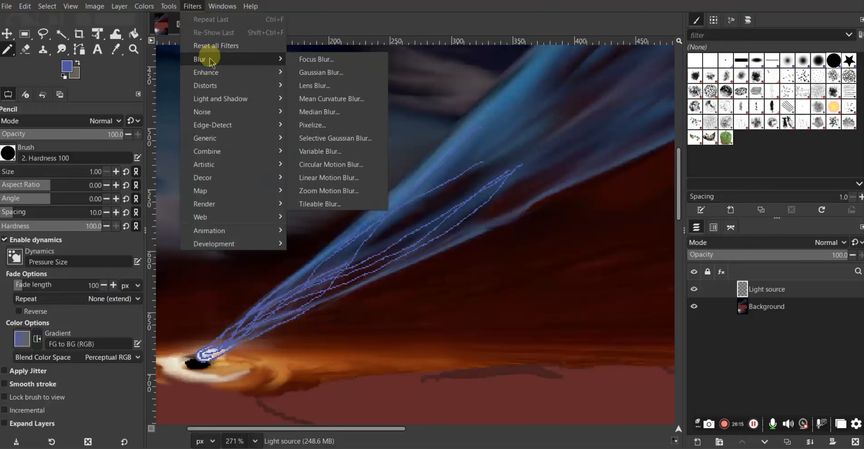
{"action": "left_click", "coordinate": [309, 73]}
{"action": "left_click", "coordinate": [87, 161]}
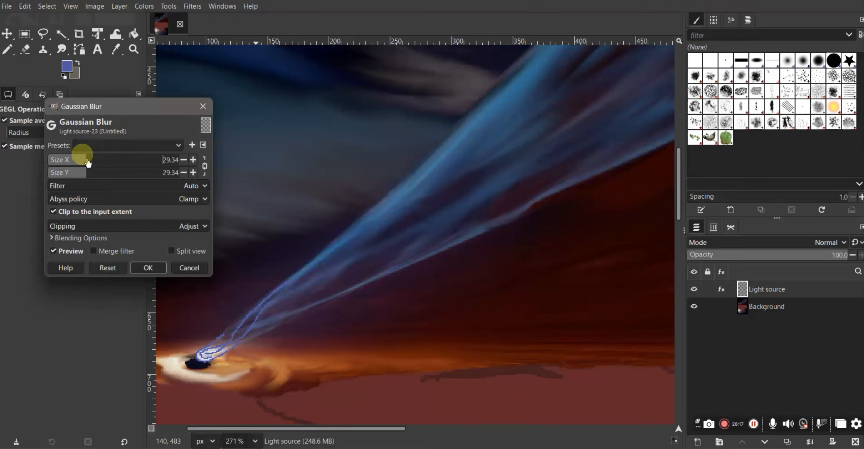
{"action": "left_click", "coordinate": [86, 160]}
{"action": "left_click_drag", "start_coordinate": [92, 165], "coordinate": [58, 165]}
{"action": "left_click", "coordinate": [76, 164]}
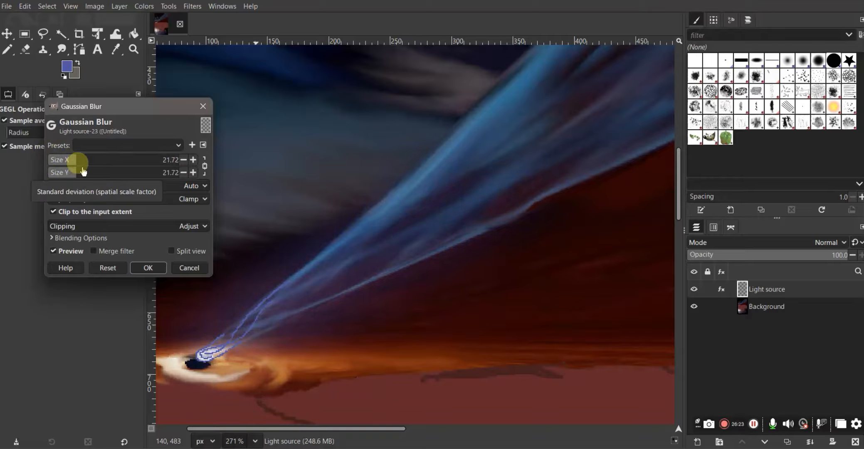
{"action": "left_click", "coordinate": [61, 163]}
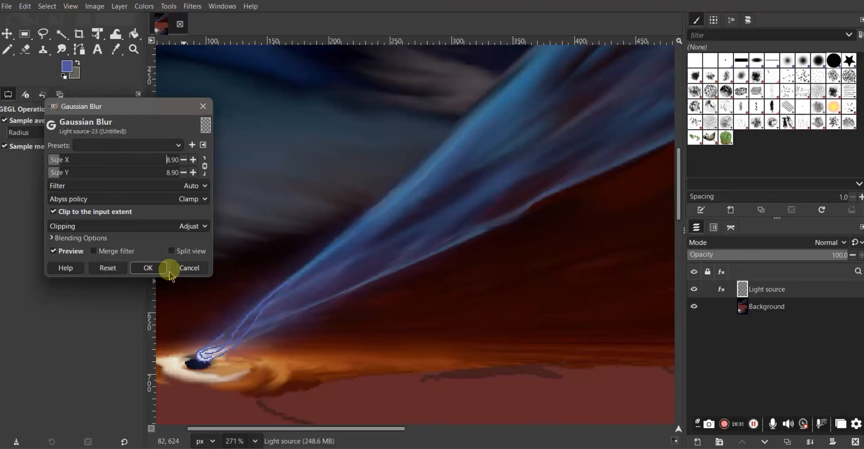
{"action": "left_click", "coordinate": [148, 268]}
Merge the Light source layer into the Background and smudge the blue strands into the jet's white base above the black hole
{"action": "left_click", "coordinate": [747, 287]}
{"action": "left_click", "coordinate": [768, 307]}
{"action": "scroll", "coordinate": [214, 355], "scroll_direction": "up", "scroll_amount": 4}
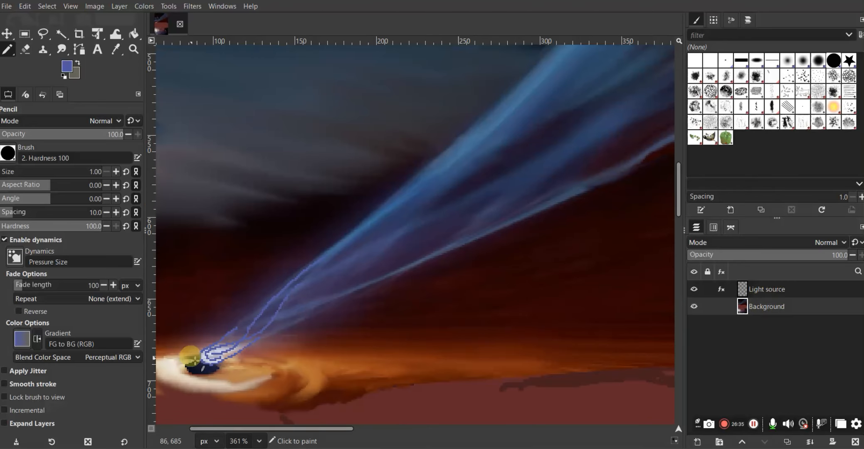
{"action": "left_click", "coordinate": [61, 51]}
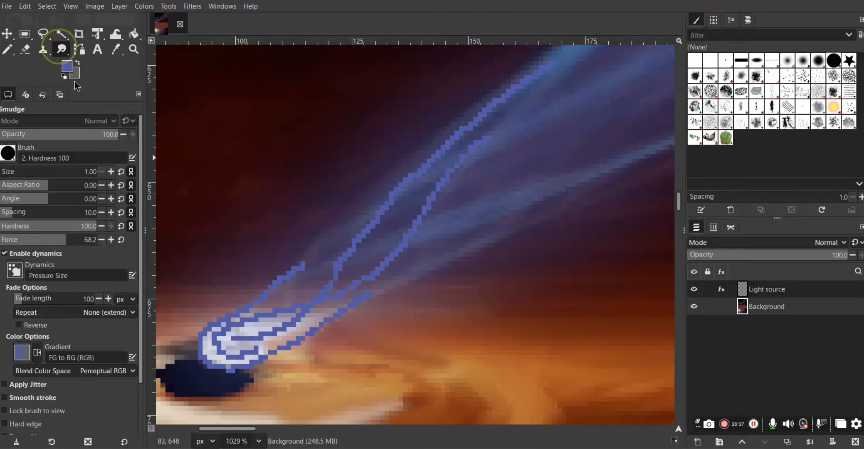
{"action": "scroll", "coordinate": [206, 345], "scroll_direction": "up", "scroll_amount": 1}
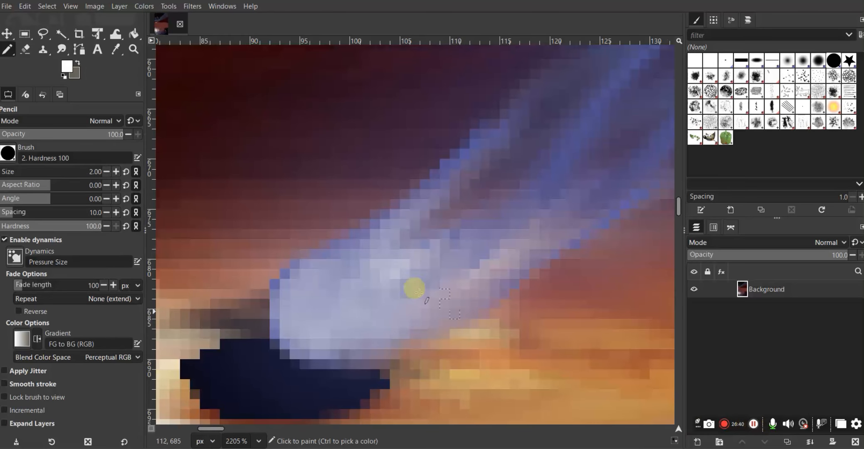
{"action": "scroll", "coordinate": [311, 251], "scroll_direction": "down", "scroll_amount": 4}
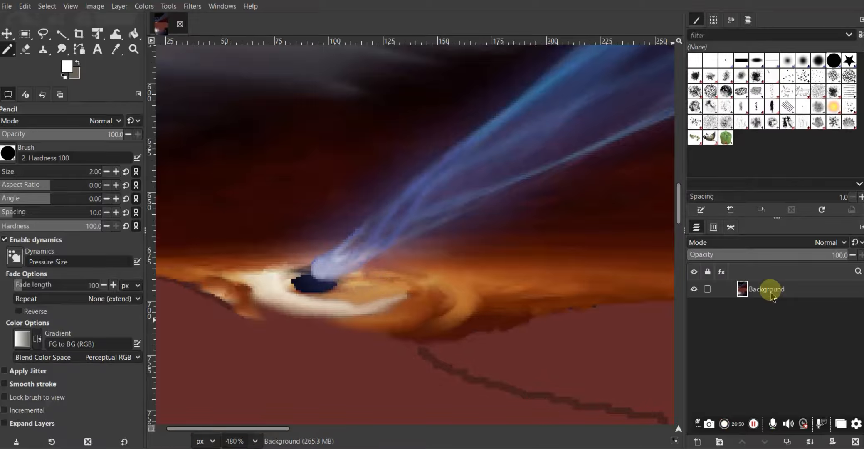
Add a new transparent 1000 by 1600 px layer named Light source above the Background
{"action": "right_click", "coordinate": [774, 320]}
{"action": "left_click", "coordinate": [717, 175]}
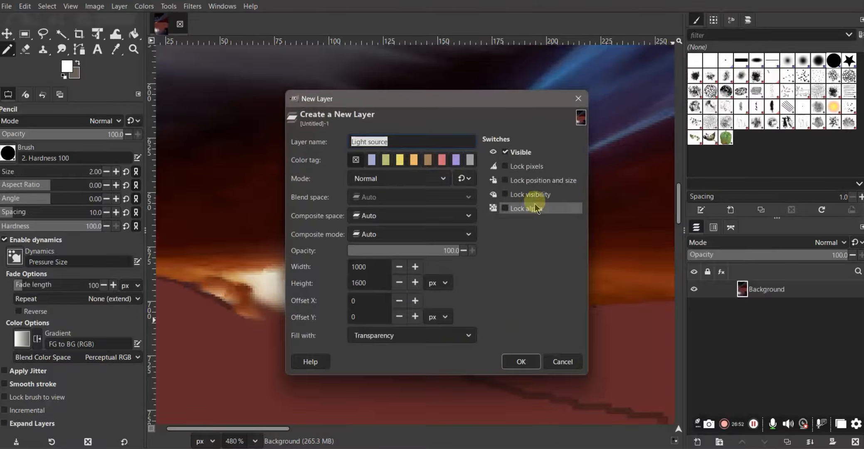
{"action": "left_click", "coordinate": [521, 361]}
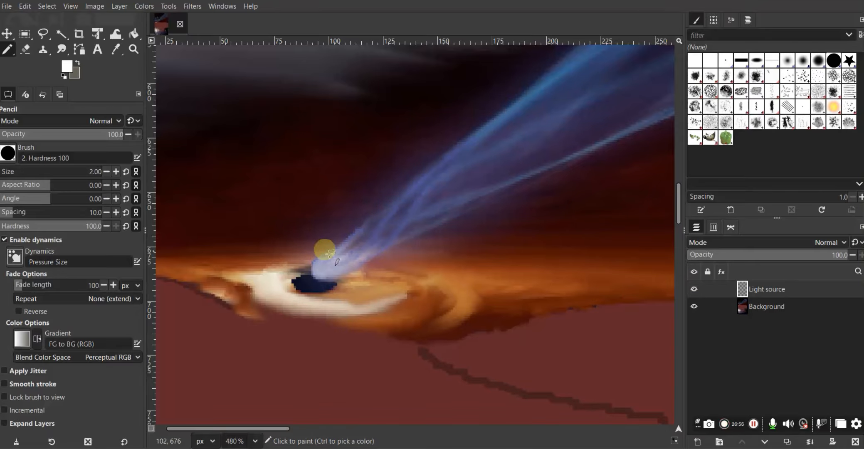
Draw long curving white strands from the black hole up around the jet with the size 1 Pencil on the Light source layer
{"action": "scroll", "coordinate": [330, 253], "scroll_direction": "up", "scroll_amount": 5}
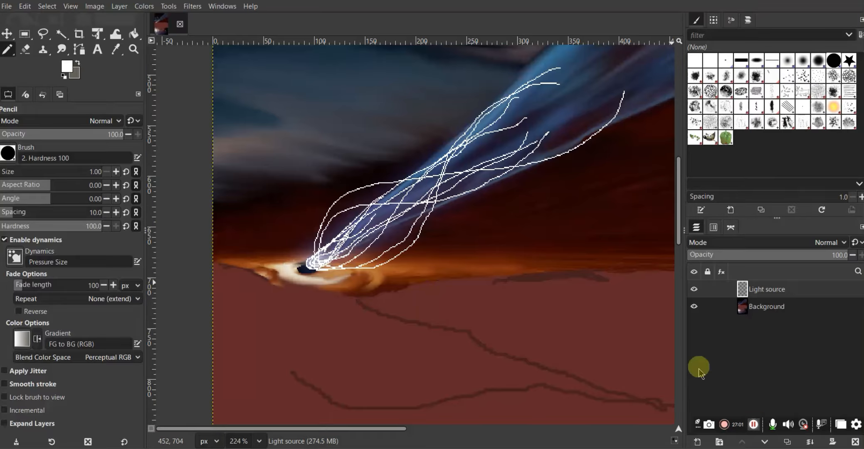
{"action": "mouse_move", "coordinate": [310, 266]}
{"action": "left_mouse_down"}
{"action": "mouse_move", "coordinate": [299, 245]}
{"action": "mouse_move", "coordinate": [380, 193]}
{"action": "mouse_move", "coordinate": [583, 120]}
{"action": "mouse_move", "coordinate": [628, 77]}
{"action": "left_mouse_up"}
{"action": "scroll", "coordinate": [352, 263], "scroll_direction": "down", "scroll_amount": 2}
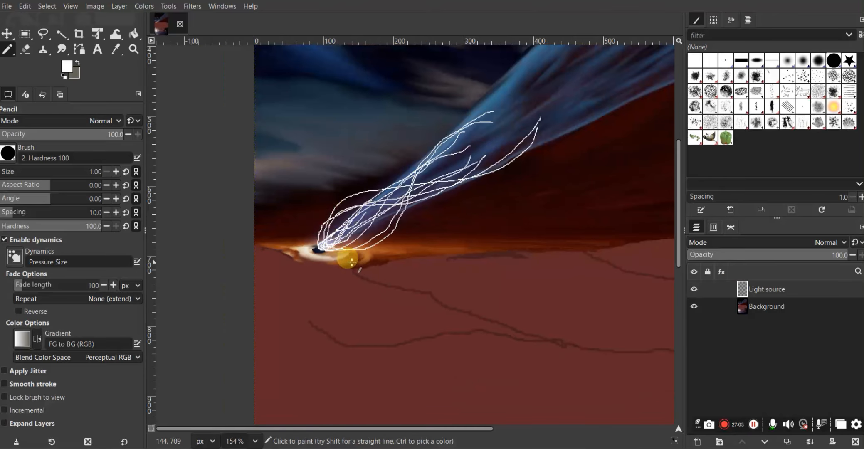
{"action": "mouse_move", "coordinate": [319, 246]}
{"action": "left_mouse_down"}
{"action": "mouse_move", "coordinate": [515, 87]}
{"action": "mouse_move", "coordinate": [551, 77]}
{"action": "left_mouse_up"}
{"action": "mouse_move", "coordinate": [320, 243]}
{"action": "left_mouse_down"}
{"action": "mouse_move", "coordinate": [320, 223]}
{"action": "mouse_move", "coordinate": [400, 170]}
{"action": "mouse_move", "coordinate": [517, 143]}
{"action": "mouse_move", "coordinate": [559, 89]}
{"action": "left_mouse_up"}
{"action": "mouse_move", "coordinate": [352, 240]}
{"action": "left_mouse_down"}
{"action": "mouse_move", "coordinate": [418, 204]}
{"action": "mouse_move", "coordinate": [487, 123]}
{"action": "mouse_move", "coordinate": [551, 84]}
{"action": "left_mouse_up"}
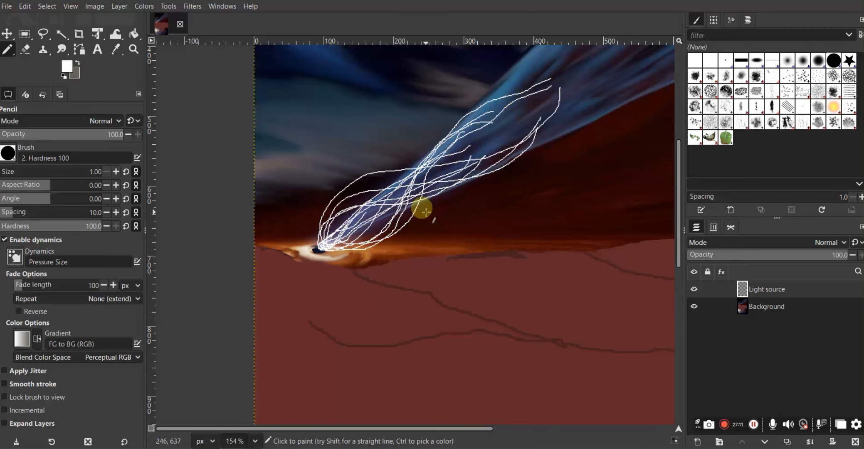
{"action": "scroll", "coordinate": [377, 182], "scroll_direction": "down", "scroll_amount": 5}
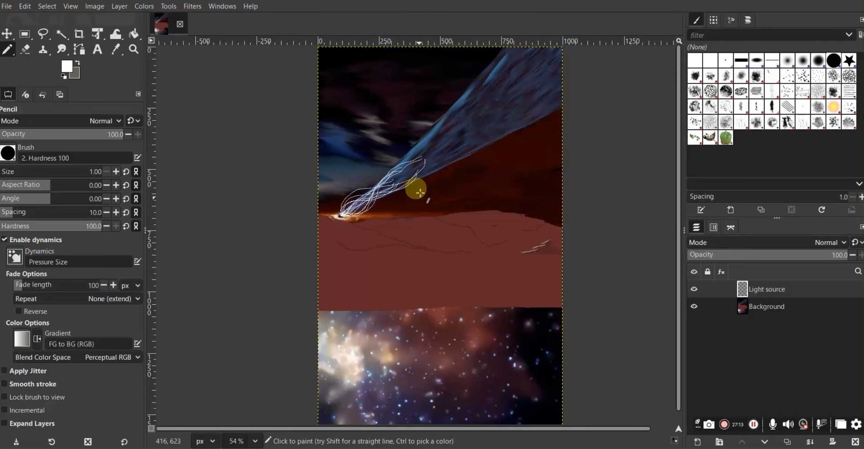
{"action": "scroll", "coordinate": [429, 178], "scroll_direction": "up", "scroll_amount": 4}
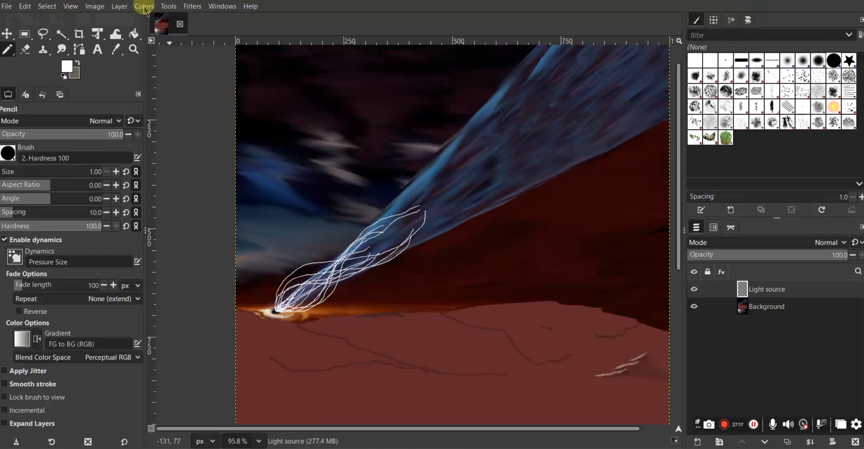
Try a Gaussian Blur on the Light source layer's white strands, previewing sizes from 4.40 up to 72.98
{"action": "left_click", "coordinate": [192, 10]}
{"action": "mouse_move", "coordinate": [315, 73]}
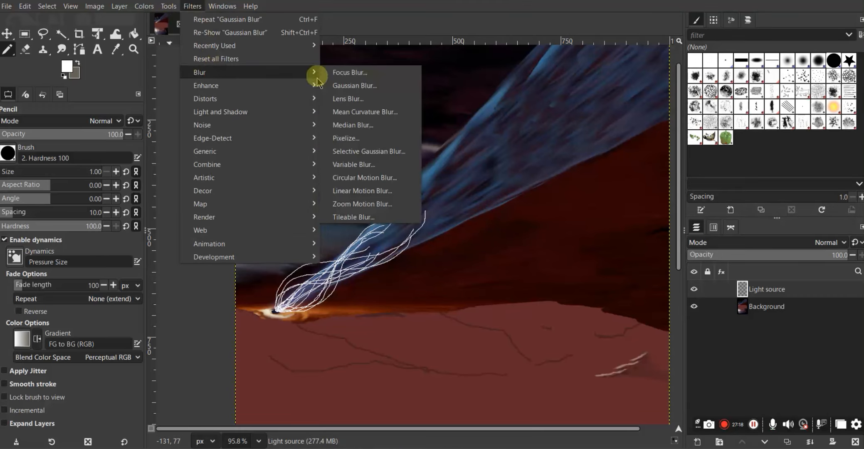
{"action": "left_click", "coordinate": [339, 85]}
{"action": "left_click", "coordinate": [54, 164]}
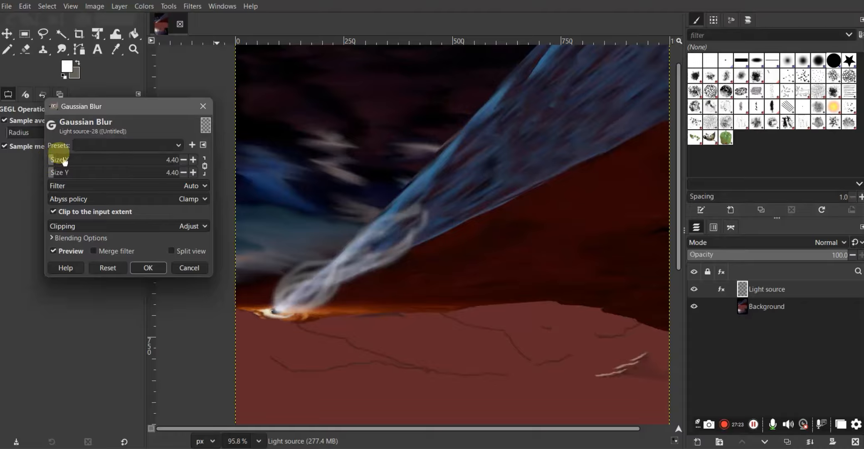
{"action": "left_click", "coordinate": [63, 164]}
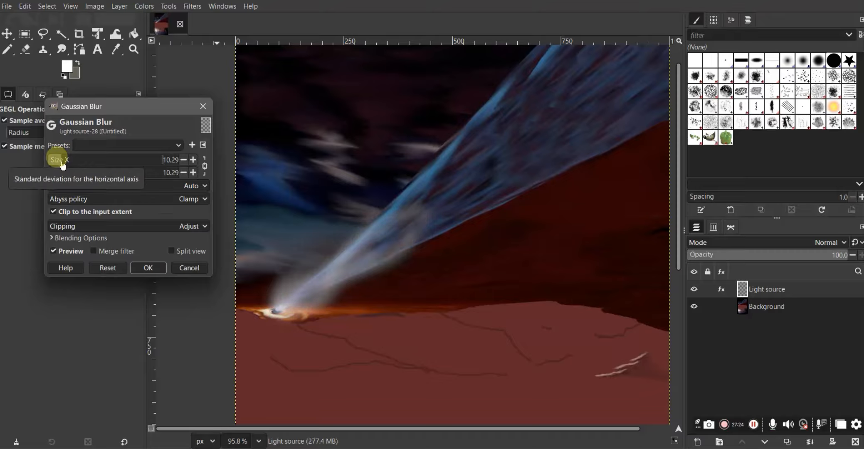
{"action": "left_click", "coordinate": [75, 164]}
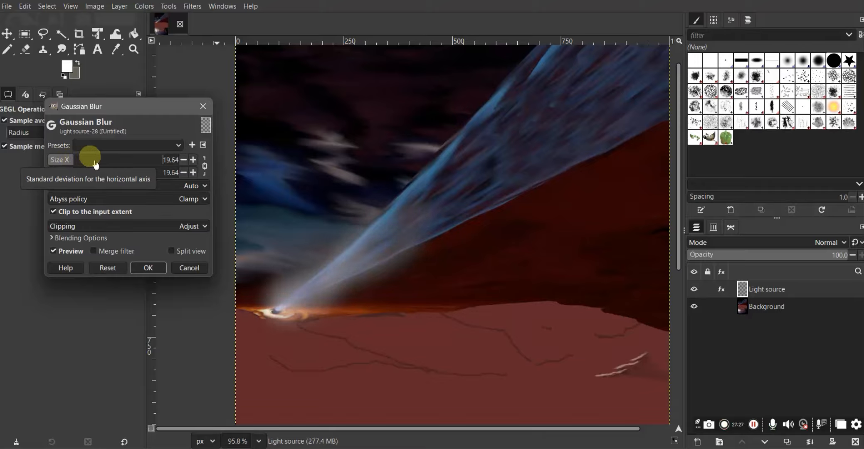
{"action": "left_click", "coordinate": [107, 165]}
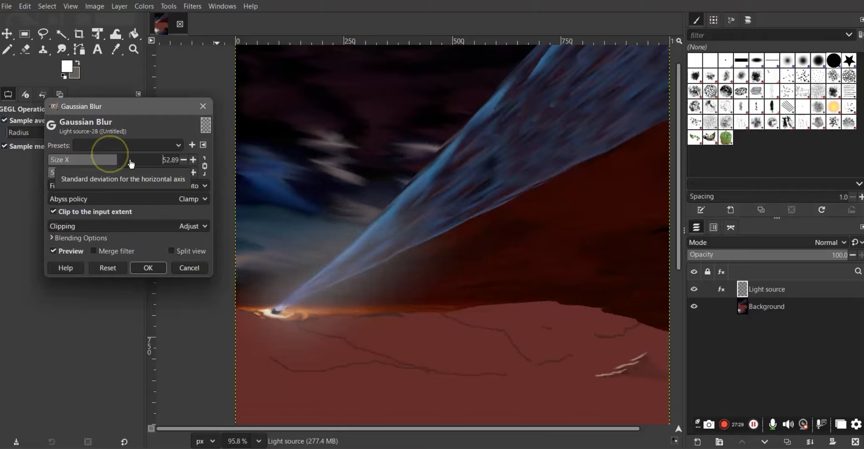
{"action": "left_click", "coordinate": [144, 165]}
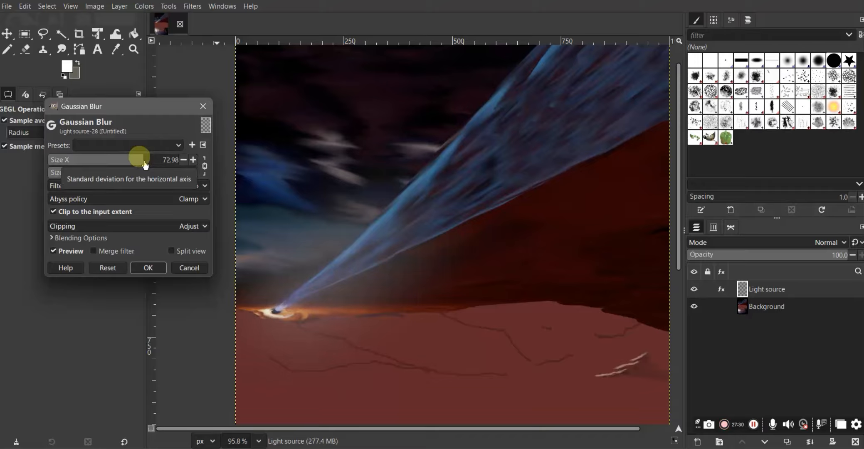
{"action": "left_click", "coordinate": [188, 267]}
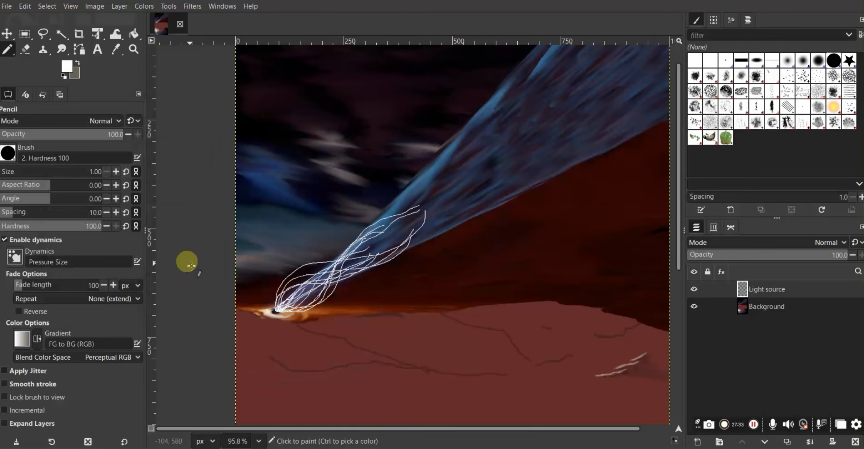
{"action": "left_click", "coordinate": [190, 7]}
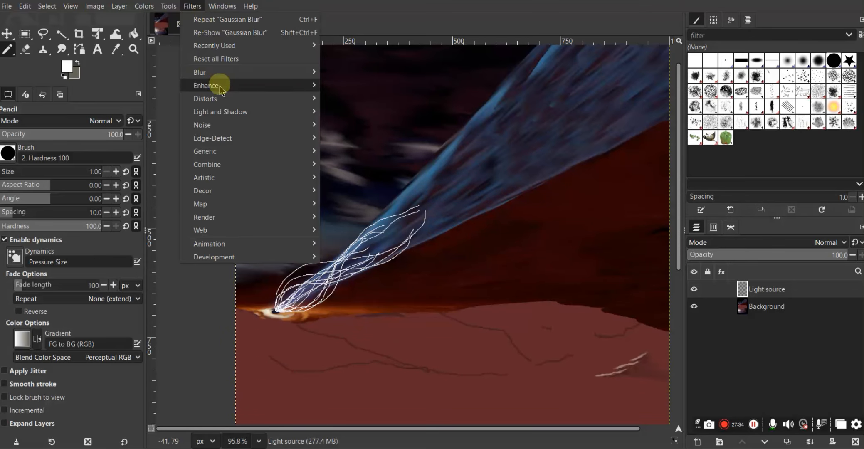
{"action": "mouse_move", "coordinate": [227, 130]}
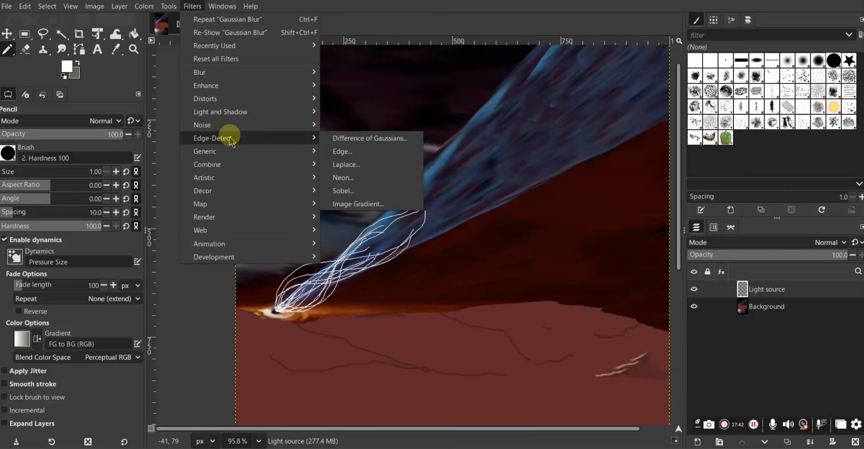
{"action": "mouse_move", "coordinate": [233, 151]}
{"action": "left_click", "coordinate": [754, 424]}
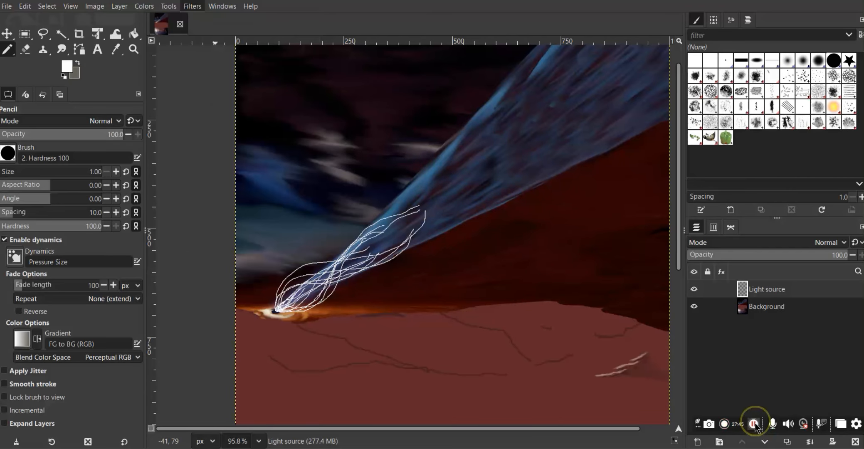
{"action": "left_click", "coordinate": [755, 423]}
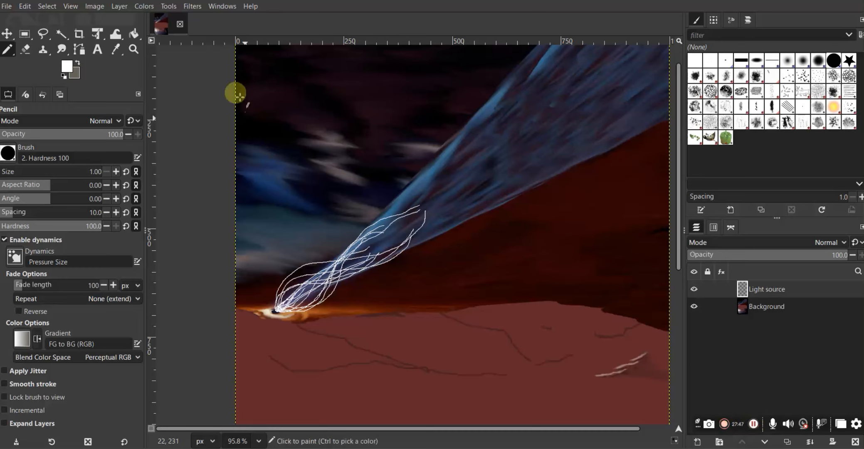
Start a Pixelize filter on the Light source layer and reduce its block width and height to 2
{"action": "left_click", "coordinate": [193, 6]}
{"action": "mouse_move", "coordinate": [202, 71]}
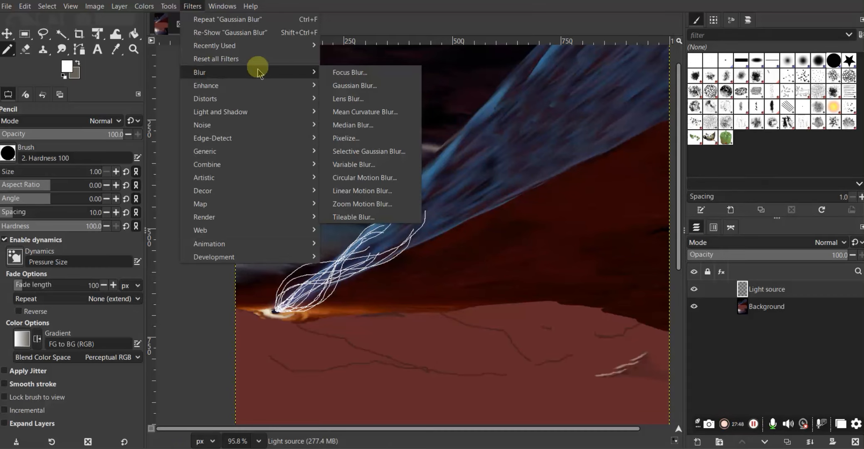
{"action": "left_click", "coordinate": [352, 139]}
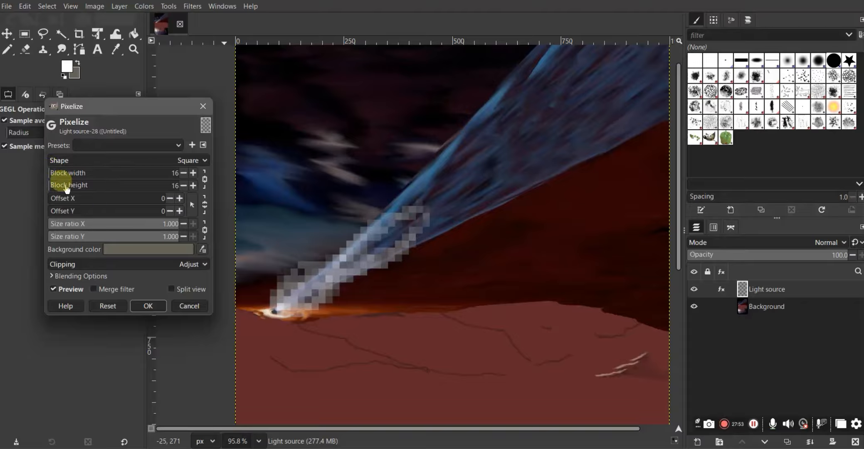
{"action": "left_click", "coordinate": [183, 174]}
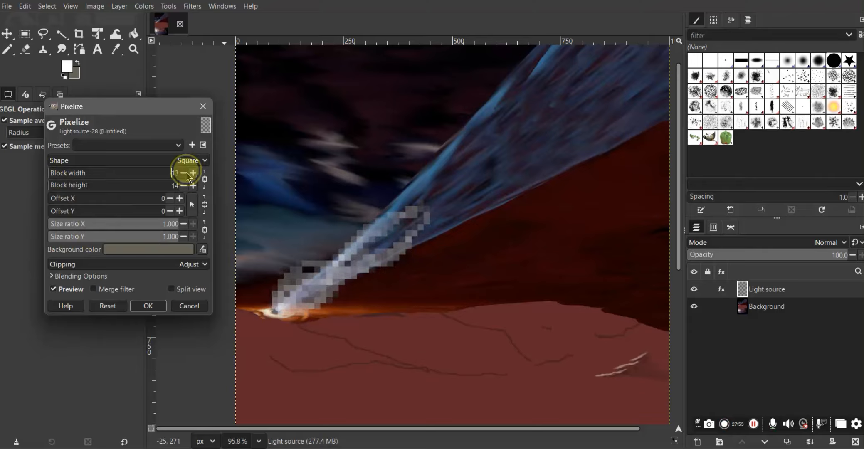
{"action": "left_click", "coordinate": [183, 174]}
{"action": "left_click", "coordinate": [183, 173]}
{"action": "left_click", "coordinate": [184, 173]}
{"action": "left_click", "coordinate": [183, 173]}
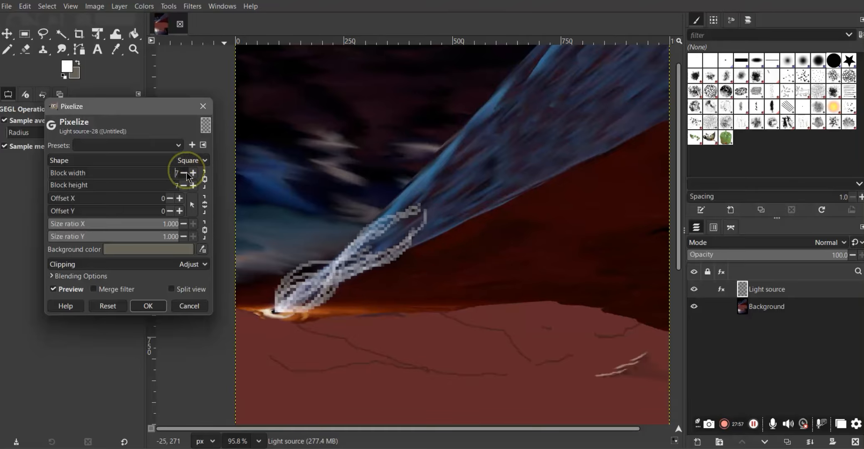
{"action": "left_click", "coordinate": [184, 174]}
{"action": "left_click", "coordinate": [184, 174]}
{"action": "left_click", "coordinate": [183, 173]}
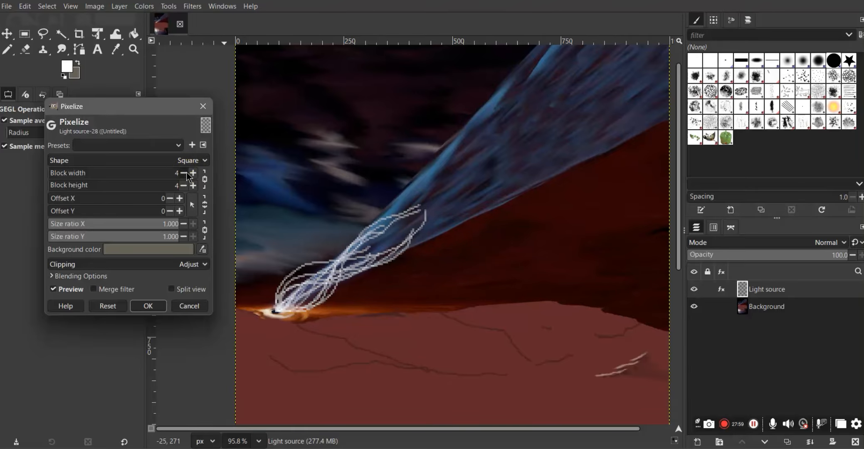
{"action": "left_click", "coordinate": [183, 173]}
{"action": "left_click", "coordinate": [183, 173]}
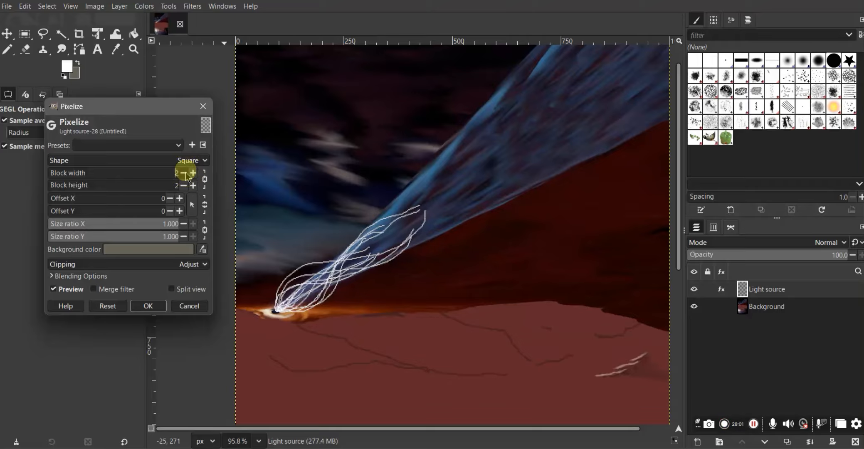
Try the Pixelize filter on the Light source layer's white strands with block width and height raised to 5
{"action": "left_click", "coordinate": [193, 173]}
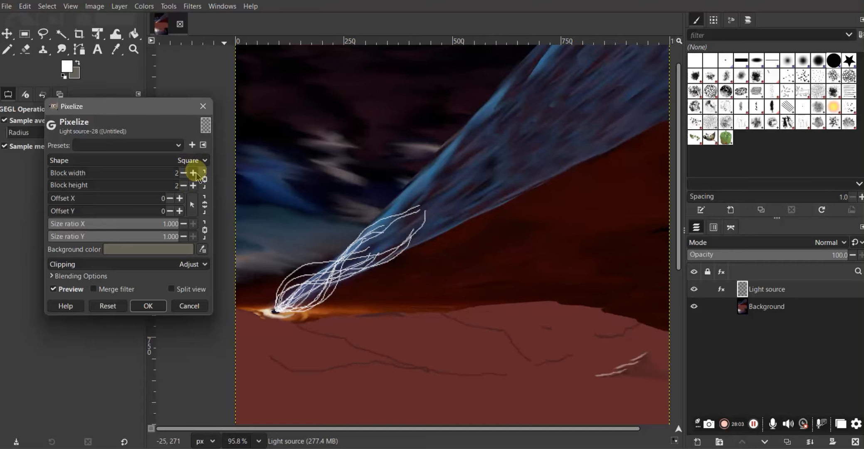
{"action": "left_click", "coordinate": [193, 173]}
{"action": "left_click", "coordinate": [194, 173]}
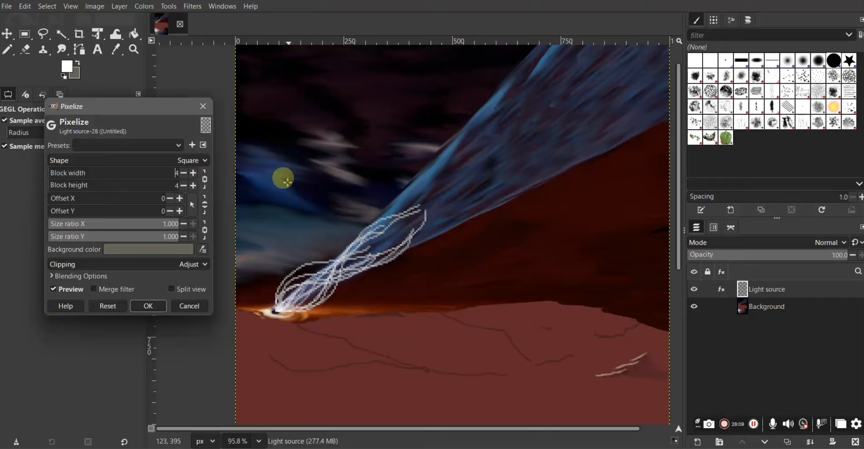
{"action": "left_click", "coordinate": [194, 173]}
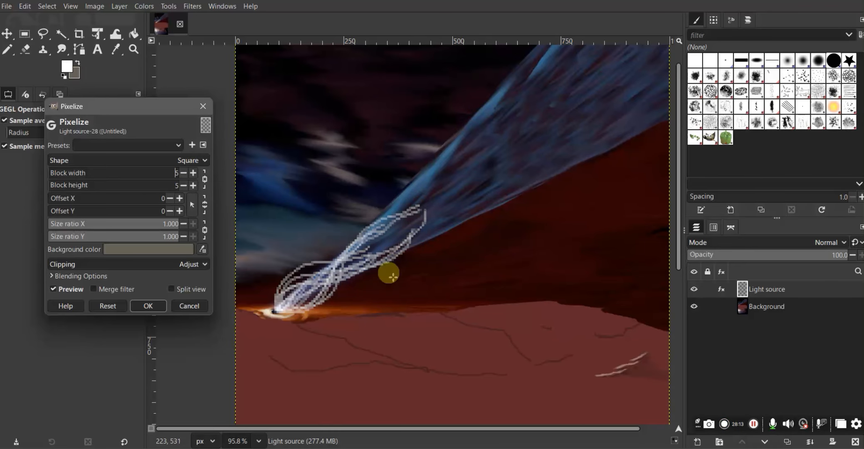
{"action": "left_click", "coordinate": [754, 424]}
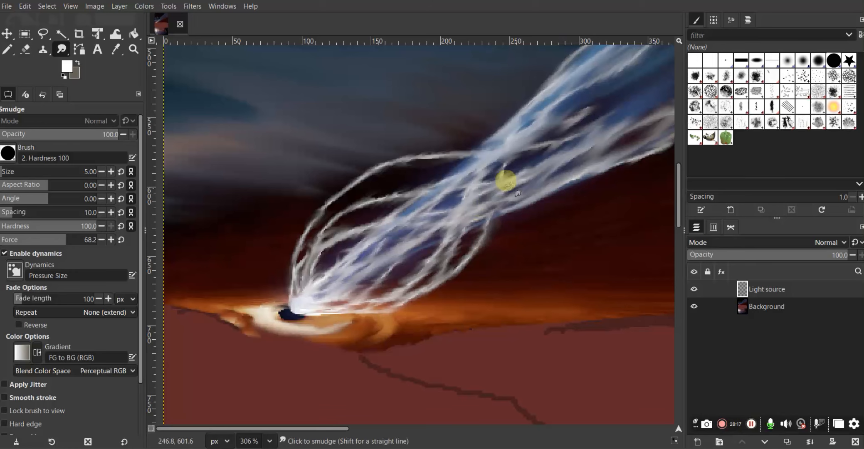
Smudge the loose ends of the white strands mid-jet and at their upper tip on the Light source layer, using brush size 5
{"action": "scroll", "coordinate": [505, 181], "scroll_direction": "up", "scroll_amount": 2}
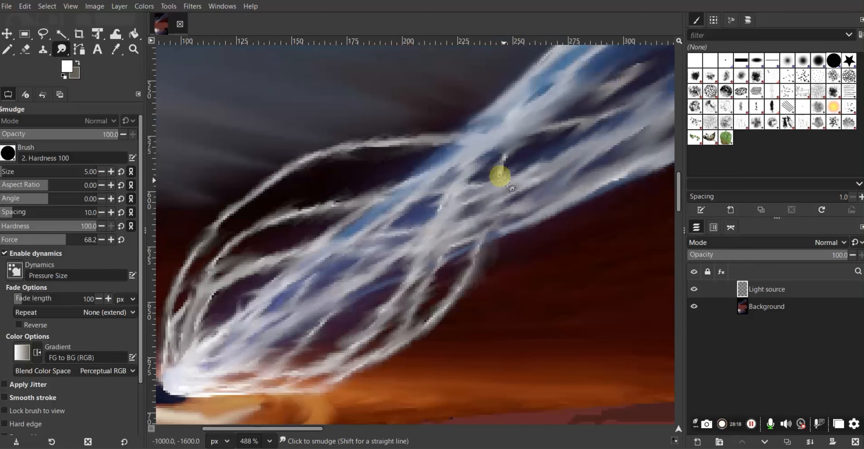
{"action": "mouse_move", "coordinate": [525, 161]}
{"action": "left_mouse_down"}
{"action": "mouse_move", "coordinate": [503, 166]}
{"action": "mouse_move", "coordinate": [517, 150]}
{"action": "left_mouse_up"}
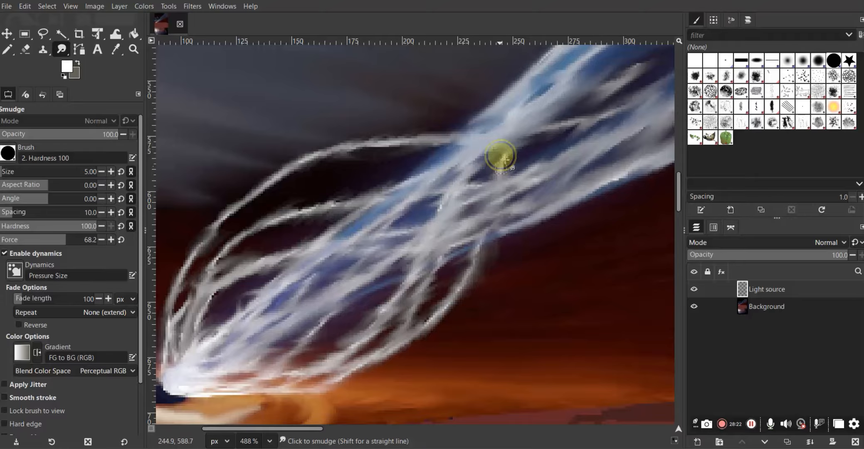
{"action": "scroll", "coordinate": [323, 254], "scroll_direction": "down", "scroll_amount": 2}
{"action": "scroll", "coordinate": [209, 235], "scroll_direction": "down", "scroll_amount": 5}
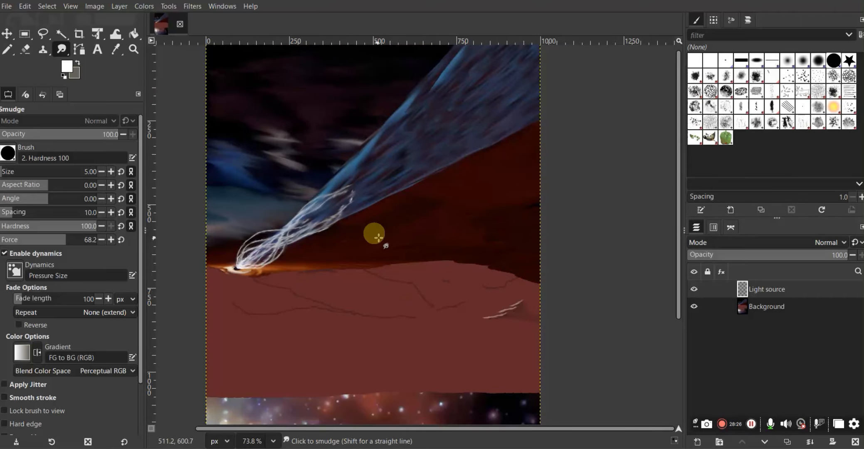
{"action": "scroll", "coordinate": [359, 228], "scroll_direction": "up", "scroll_amount": 7}
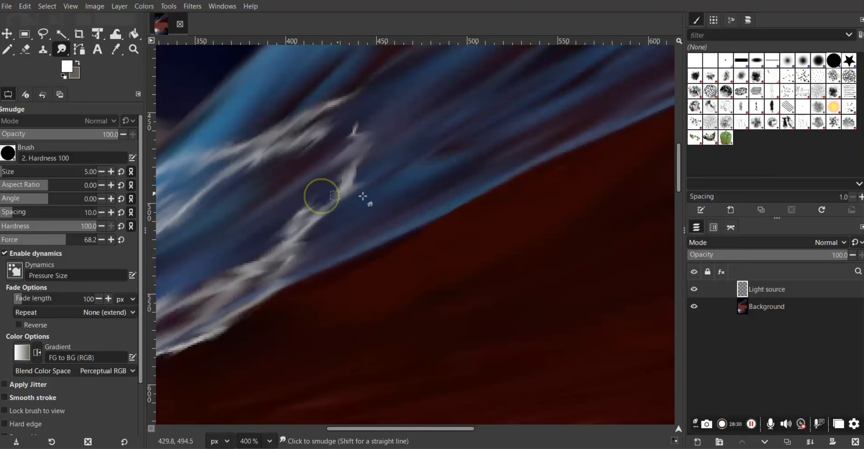
{"action": "scroll", "coordinate": [348, 224], "scroll_direction": "down", "scroll_amount": 2}
{"action": "left_click_drag", "start_coordinate": [356, 188], "coordinate": [284, 179]}
{"action": "scroll", "coordinate": [482, 199], "scroll_direction": "down", "scroll_amount": 4}
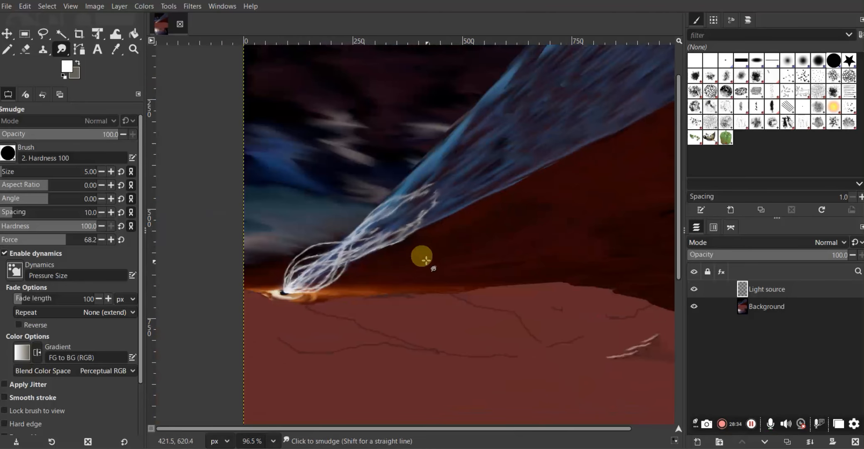
Smudge the white strands along the jet's lower edge up and outward so they blend into the blue beam
{"action": "scroll", "coordinate": [386, 235], "scroll_direction": "up", "scroll_amount": 6}
{"action": "left_click_drag", "start_coordinate": [392, 236], "coordinate": [465, 197]}
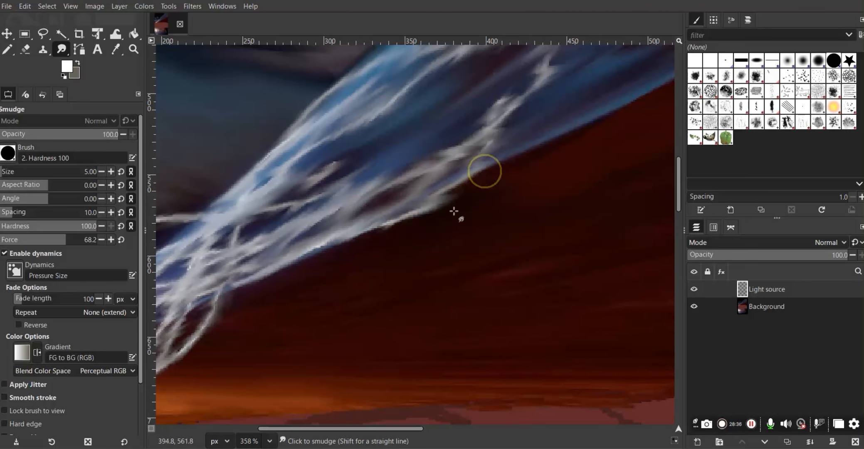
{"action": "left_click_drag", "start_coordinate": [391, 237], "coordinate": [486, 177]}
{"action": "left_click_drag", "start_coordinate": [419, 229], "coordinate": [498, 173]}
{"action": "left_click_drag", "start_coordinate": [456, 203], "coordinate": [483, 182]}
{"action": "left_click_drag", "start_coordinate": [437, 216], "coordinate": [496, 163]}
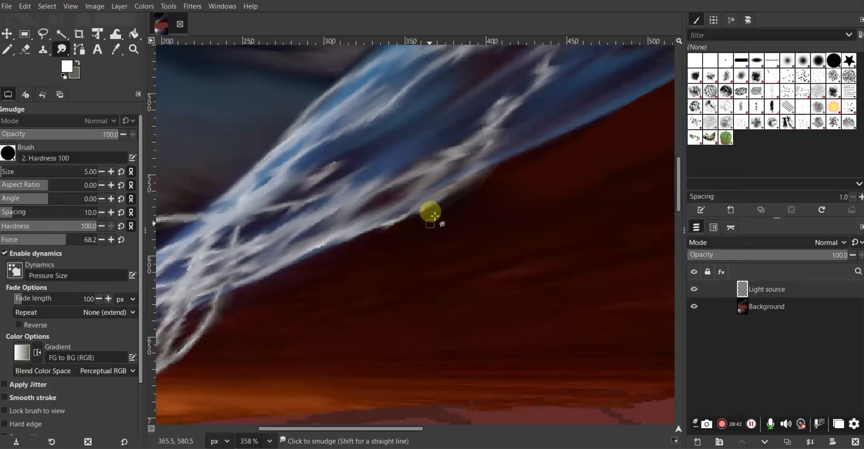
{"action": "left_click", "coordinate": [396, 229]}
{"action": "left_click_drag", "start_coordinate": [398, 229], "coordinate": [449, 192]}
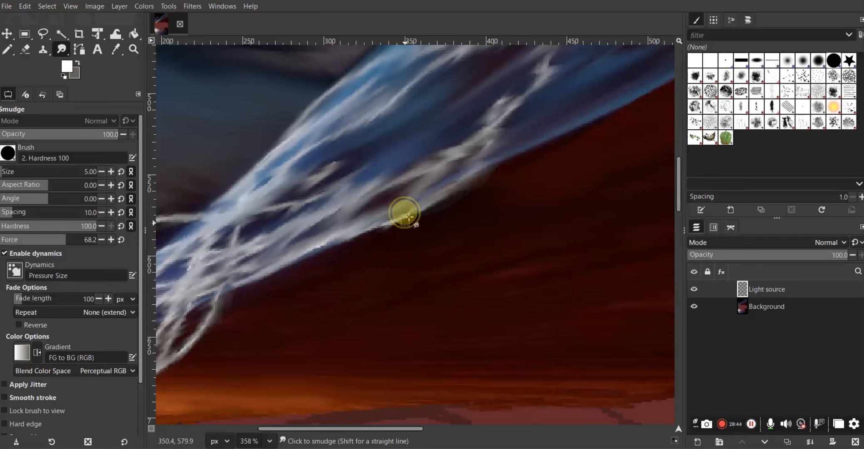
{"action": "left_click_drag", "start_coordinate": [404, 213], "coordinate": [462, 182]}
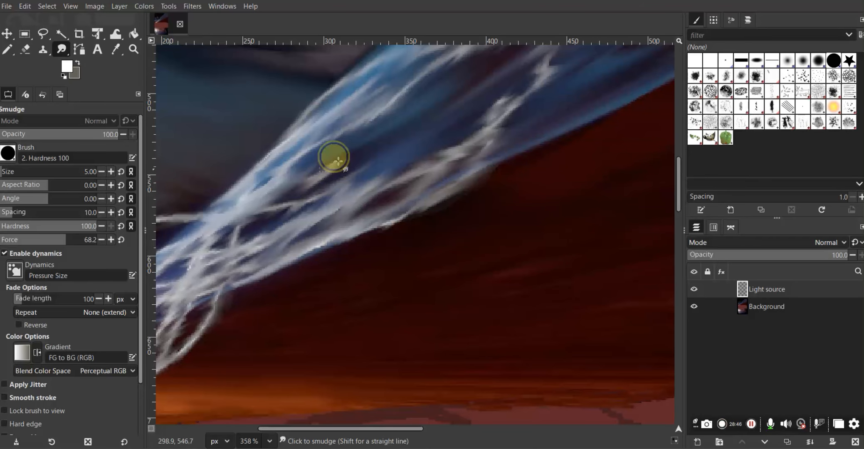
{"action": "scroll", "coordinate": [447, 246], "scroll_direction": "down", "scroll_amount": 5}
{"action": "scroll", "coordinate": [401, 253], "scroll_direction": "down", "scroll_amount": 3}
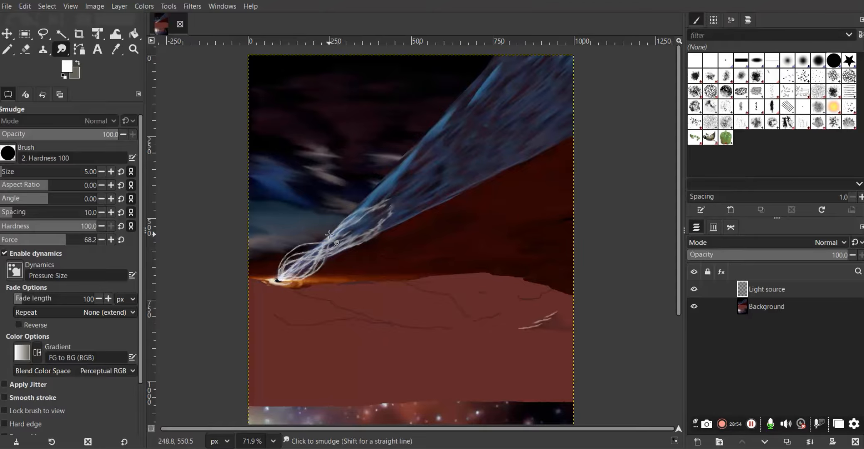
{"action": "left_click_drag", "start_coordinate": [318, 284], "coordinate": [372, 260]}
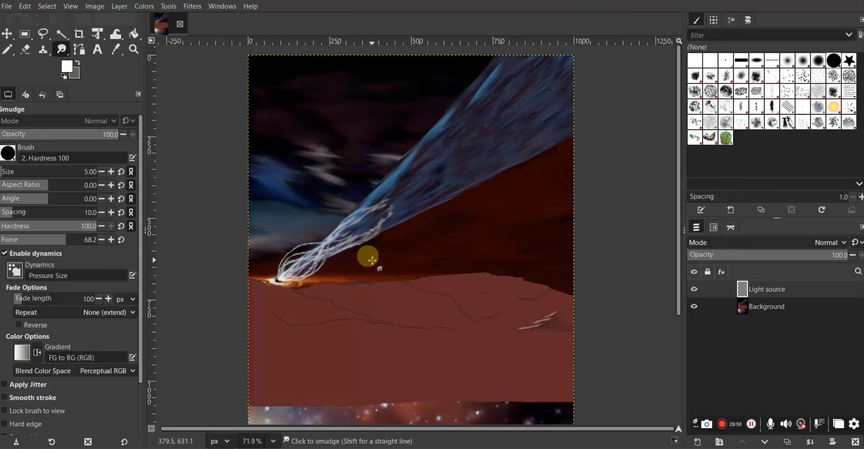